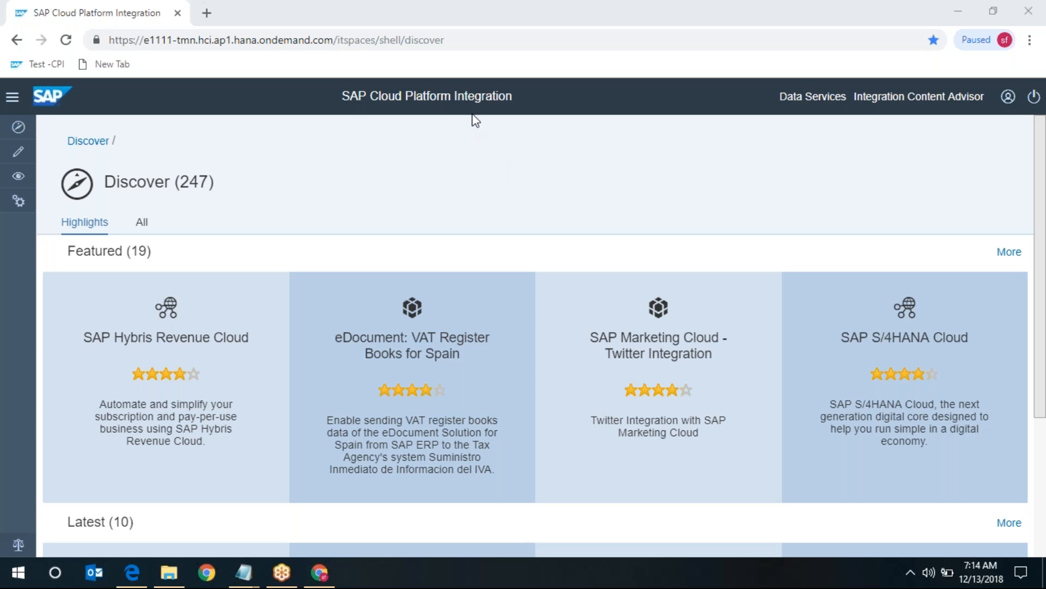
# - Select the tenant URL and expand the side navigation with Discover, Design, Monitor and Settings
pyautogui.click(457, 41)
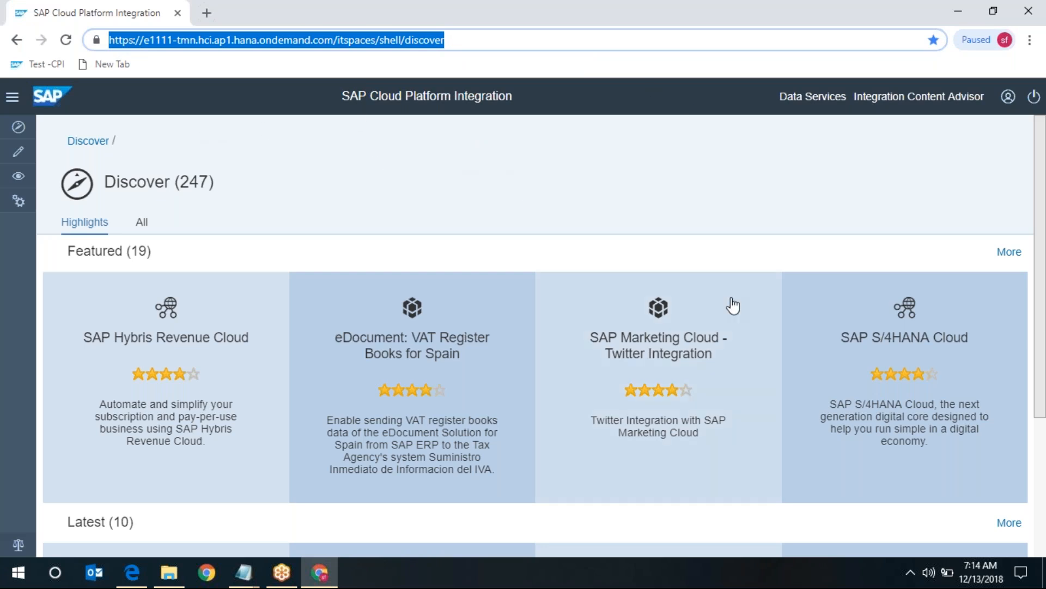
pyautogui.click(11, 99)
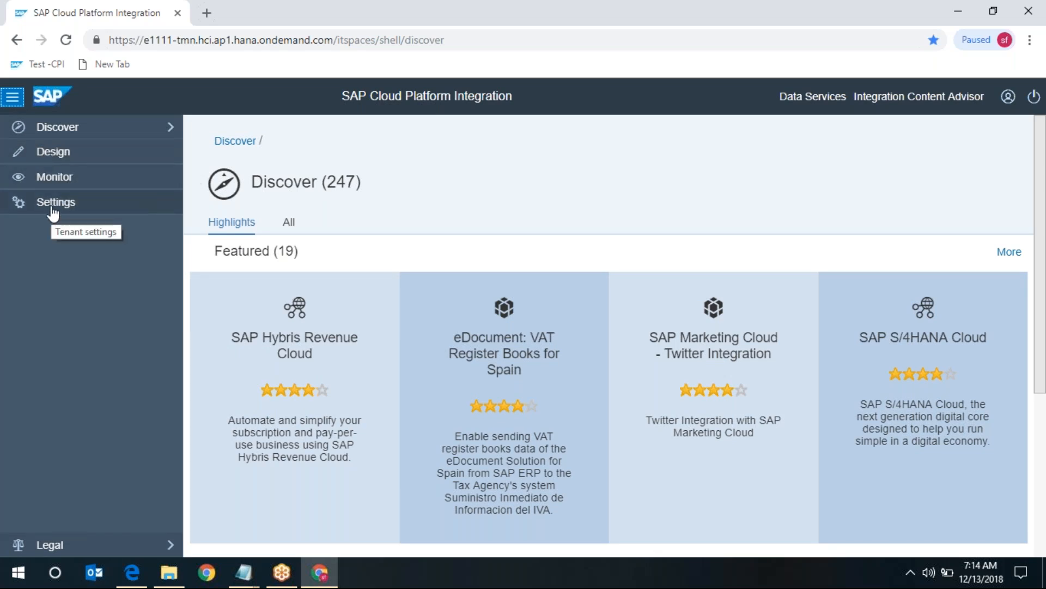
pyautogui.click(64, 132)
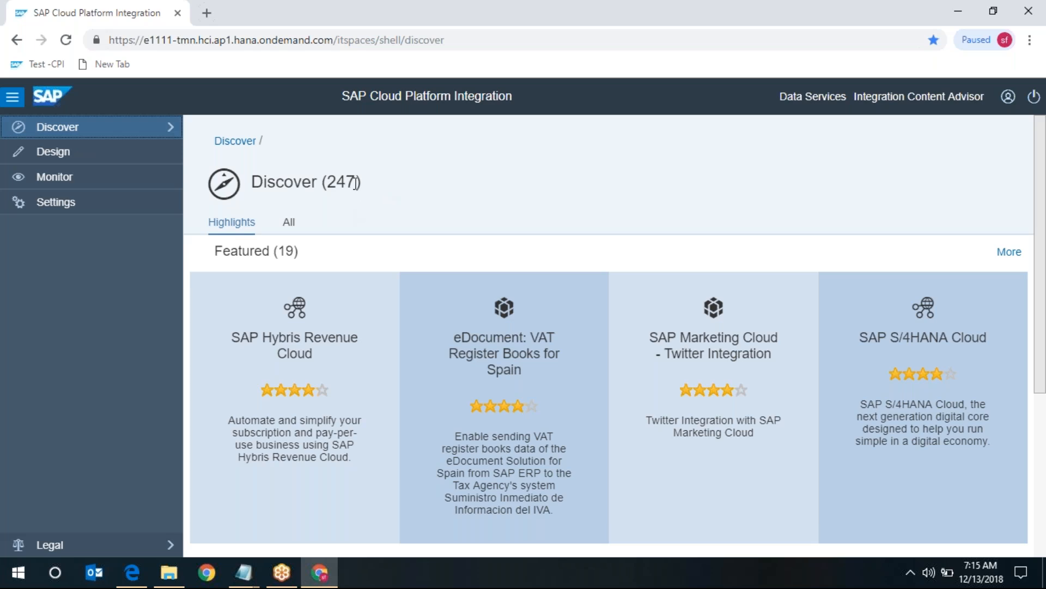
pyautogui.moveTo(331, 180); pyautogui.dragTo(367, 182)
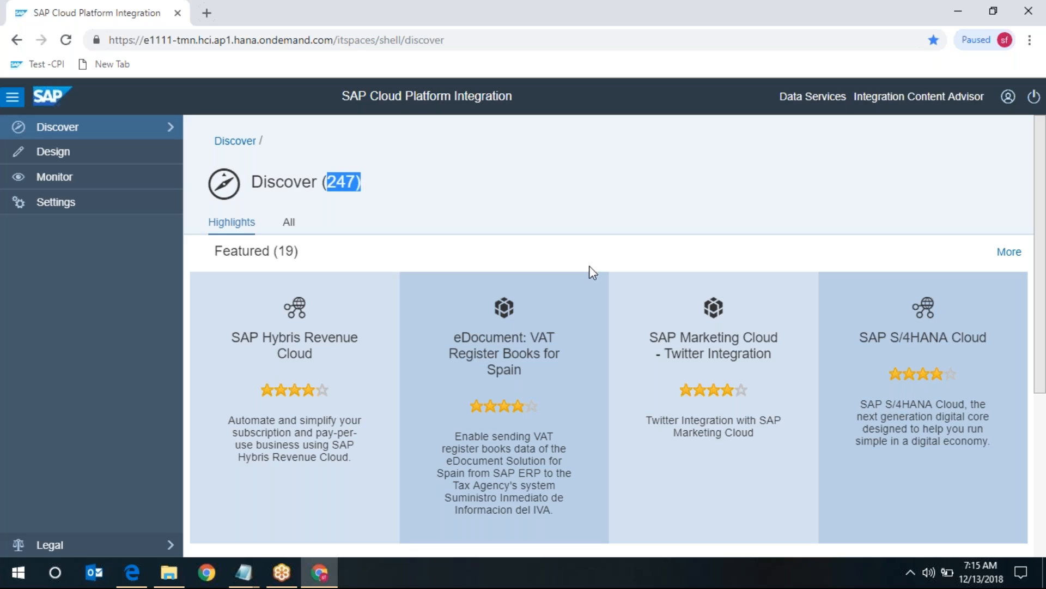
# - List all Discover packages and show every Lines Of Business filter option
pyautogui.click(287, 223)
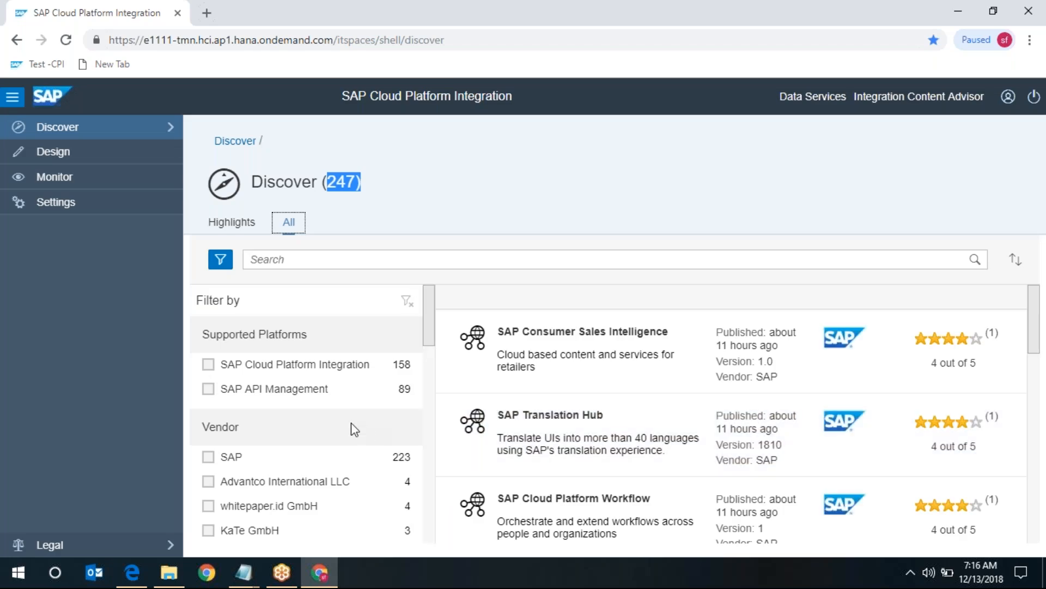
pyautogui.scroll(-8, 355, 429)
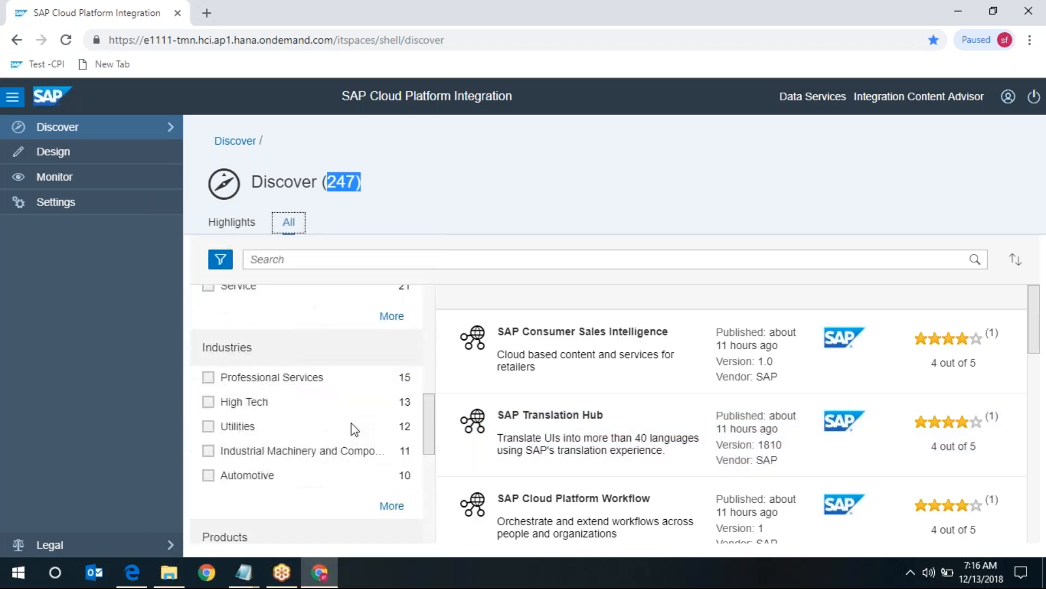
pyautogui.scroll(-6, 353, 430)
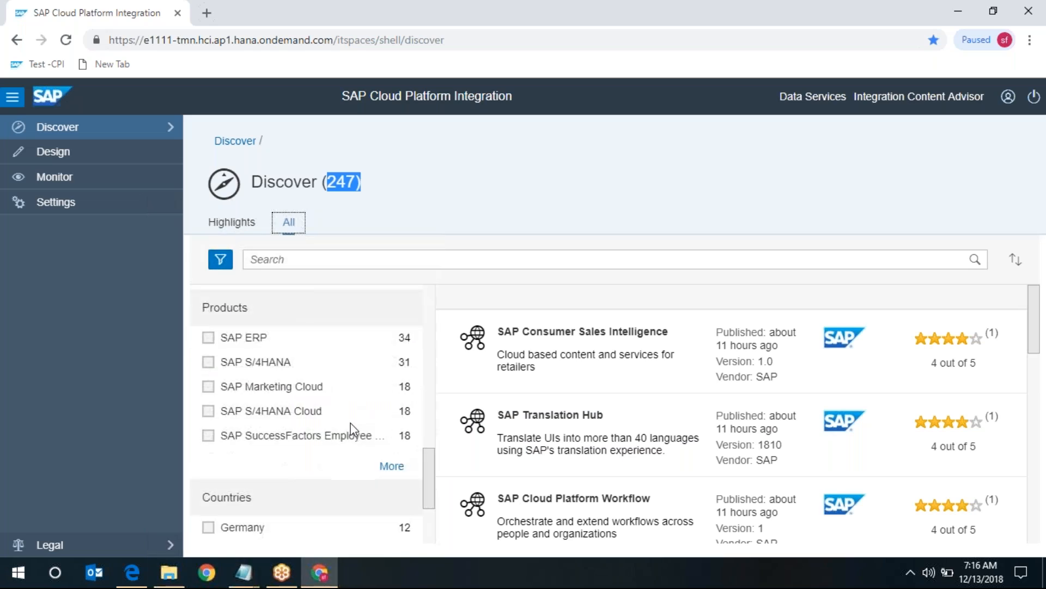
pyautogui.scroll(10, 351, 423)
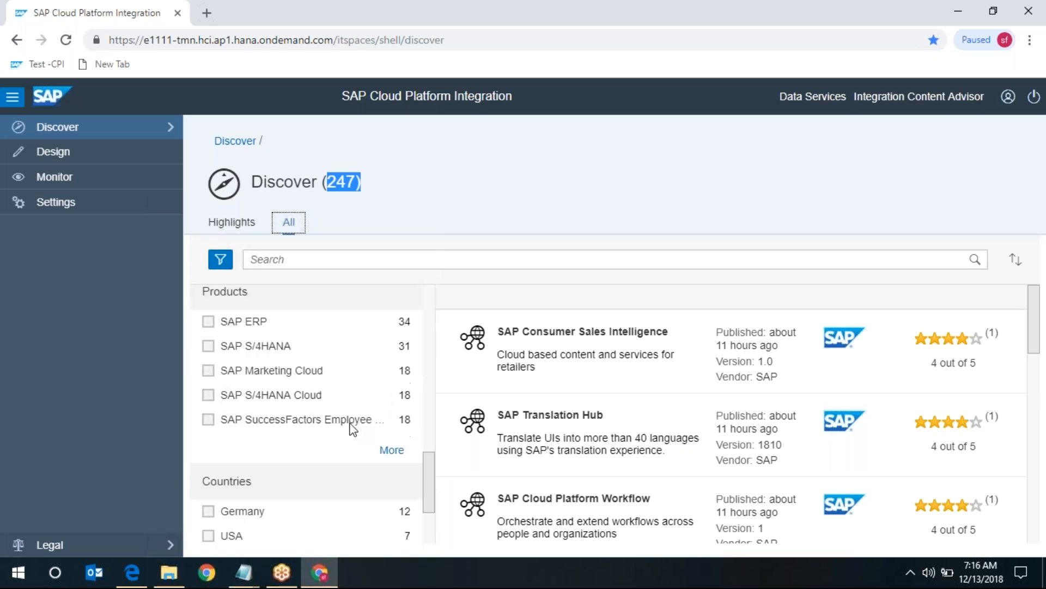
pyautogui.scroll(-3, 354, 430)
pyautogui.click(392, 479)
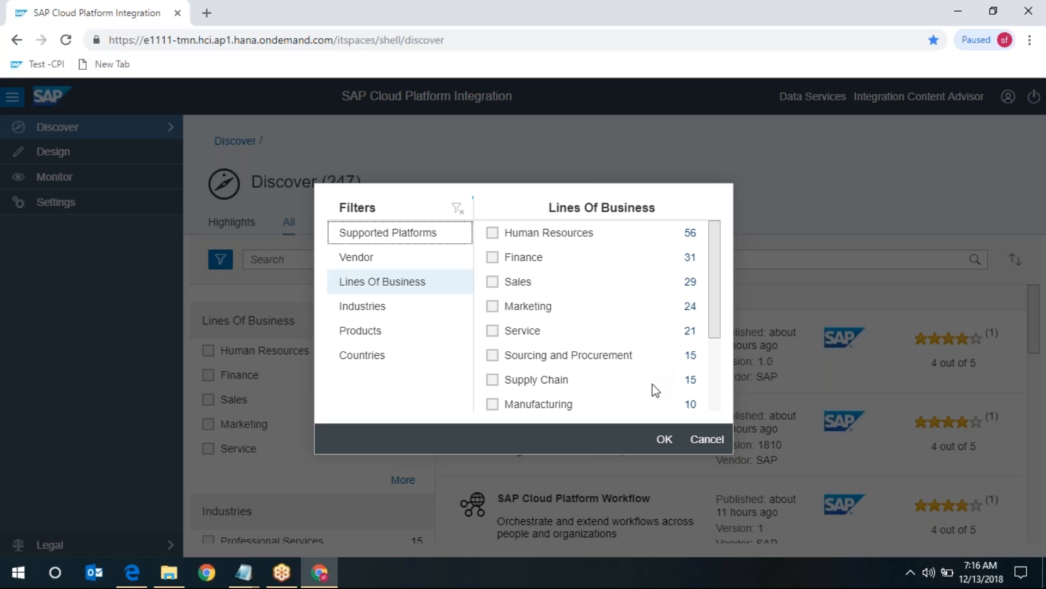
# - Cancel the Filters dialog without applying any filter
pyautogui.click(706, 441)
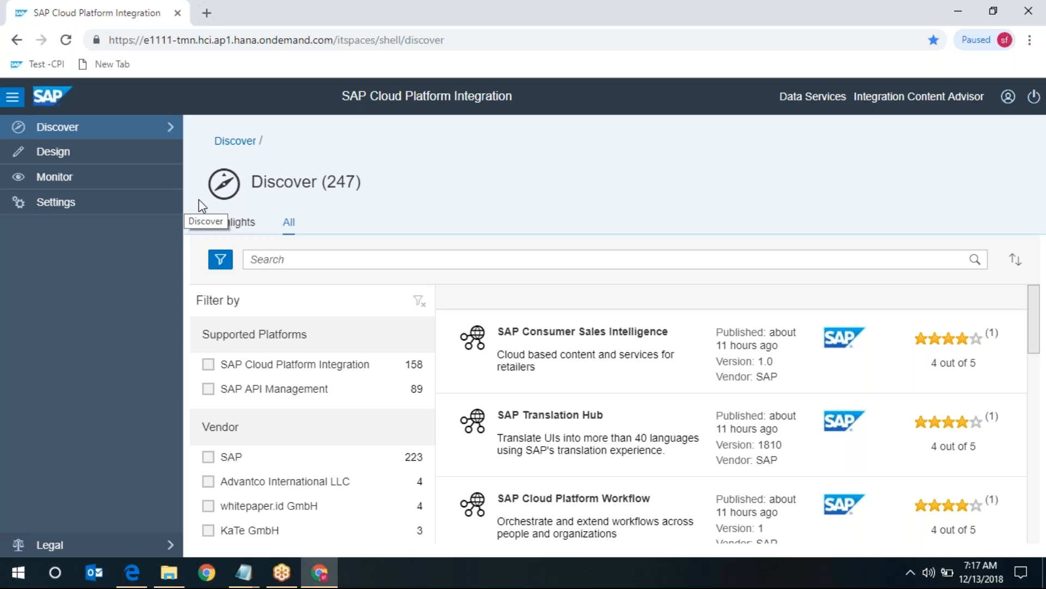
# - Switch to the Design area's list of 11 integration packages, starting with EC to Payroll
pyautogui.click(42, 154)
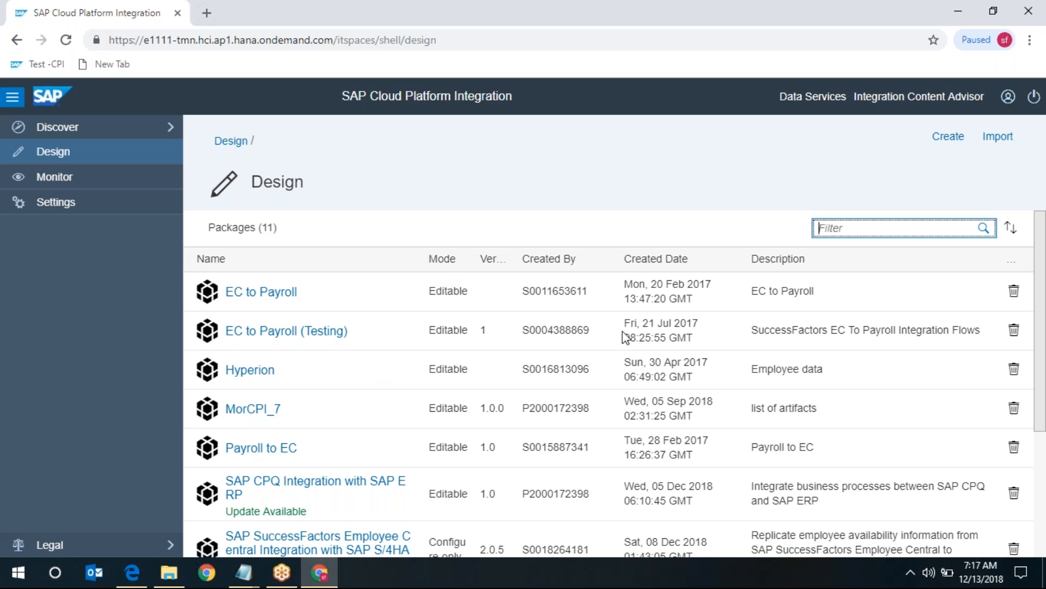
# - Open the Monitor overview showing 0 recent messages and 107 started artifacts
pyautogui.scroll(-4, 622, 335)
pyautogui.scroll(3, 625, 341)
pyautogui.scroll(1, 626, 342)
pyautogui.click(63, 182)
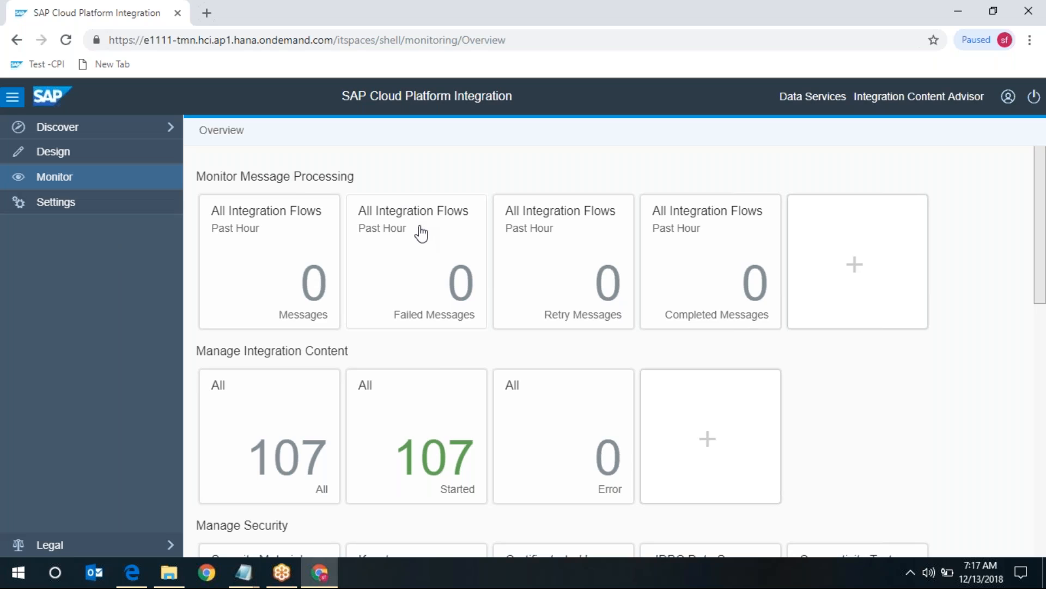
# - Browse the Monitor tiles, then open tenant Settings with SAP Cloud Platform Integration as default profile
pyautogui.click(746, 19)
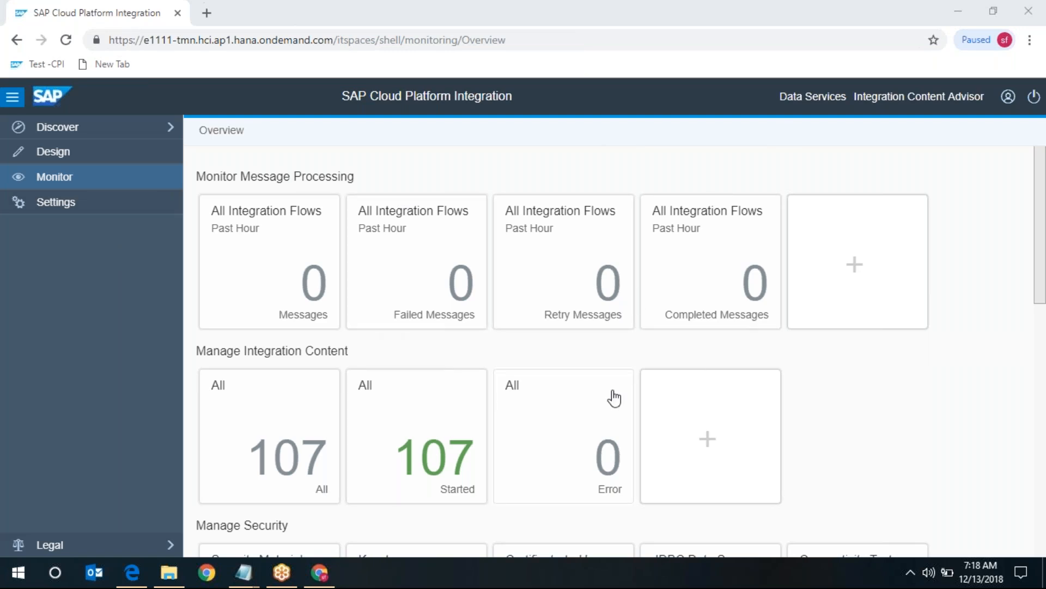
pyautogui.scroll(-4, 614, 398)
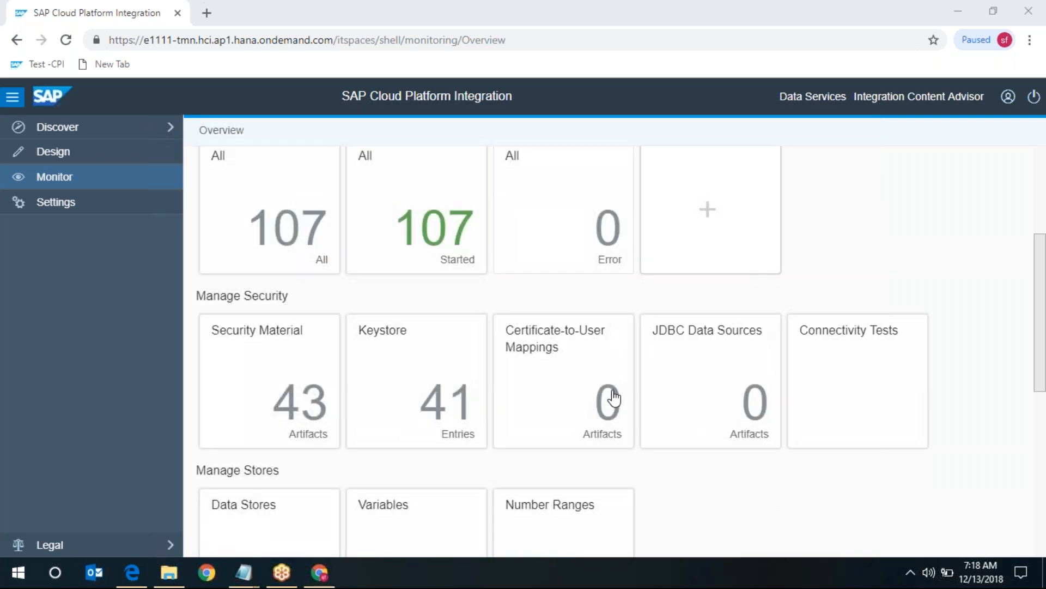
pyautogui.scroll(-4, 614, 399)
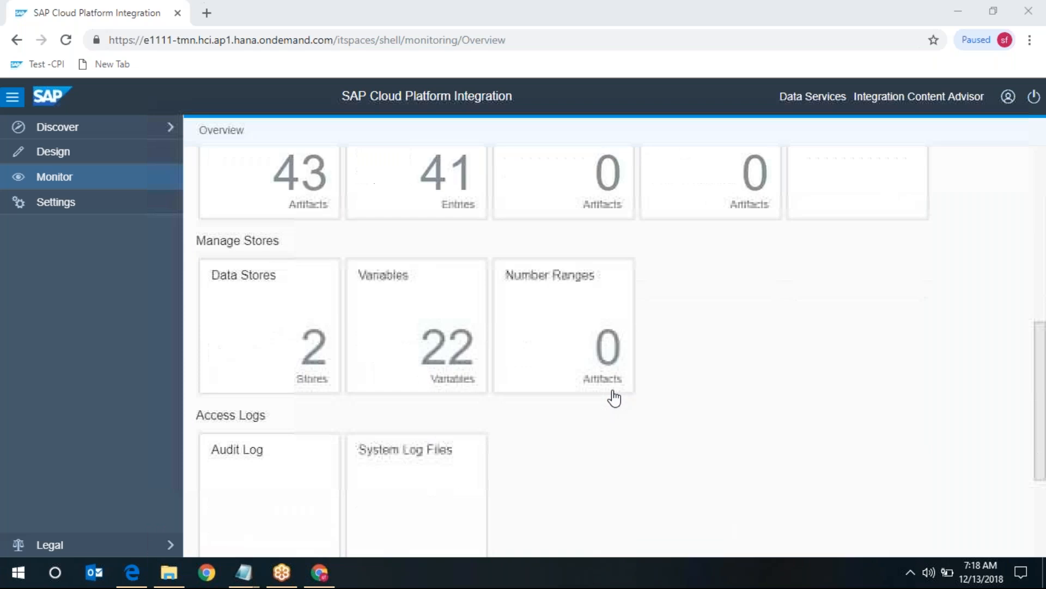
pyautogui.scroll(-4, 455, 416)
pyautogui.scroll(3, 454, 418)
pyautogui.scroll(-3, 454, 418)
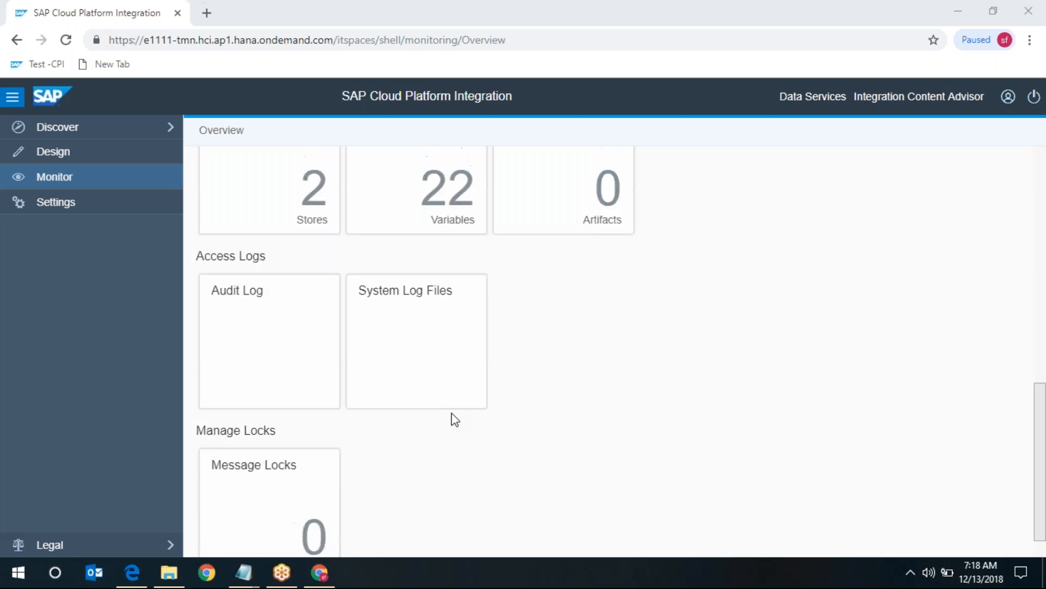
pyautogui.scroll(6, 455, 420)
pyautogui.scroll(5, 455, 419)
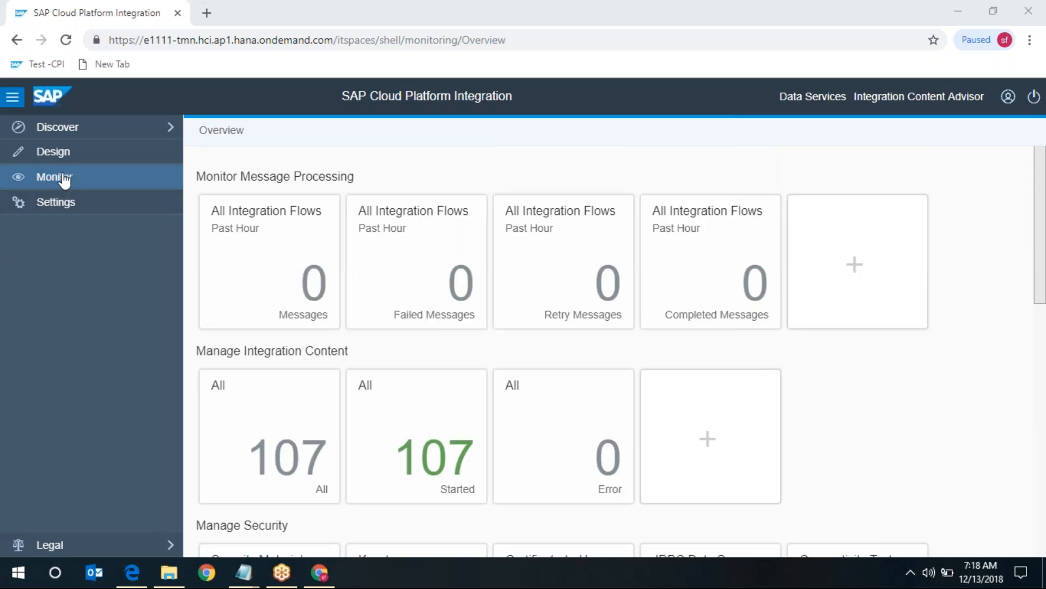
pyautogui.click(46, 214)
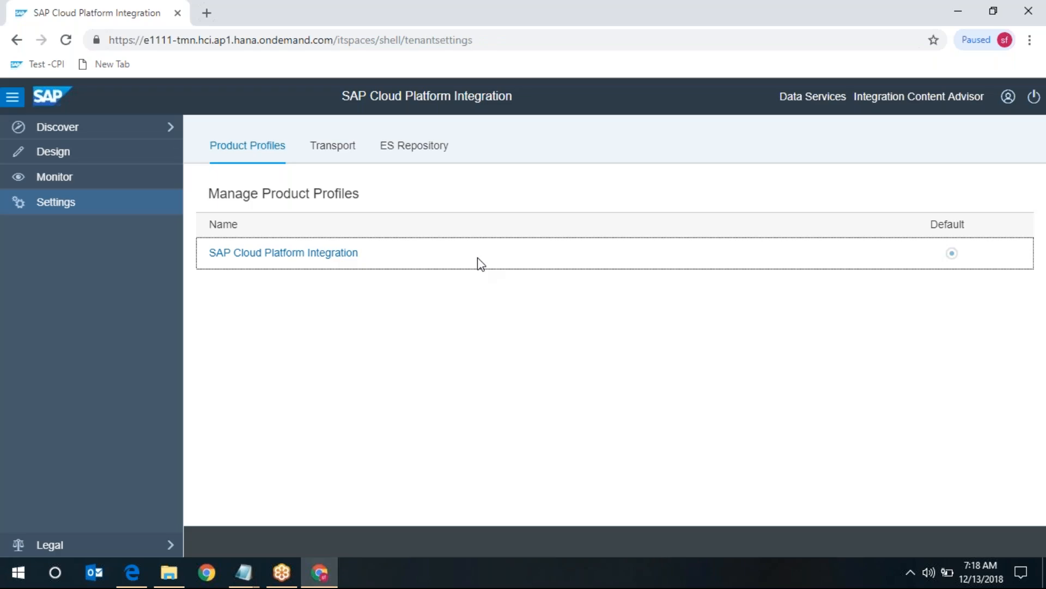
# - Review the Transport and ES Repository settings, ending on Transport Mode None
pyautogui.click(334, 145)
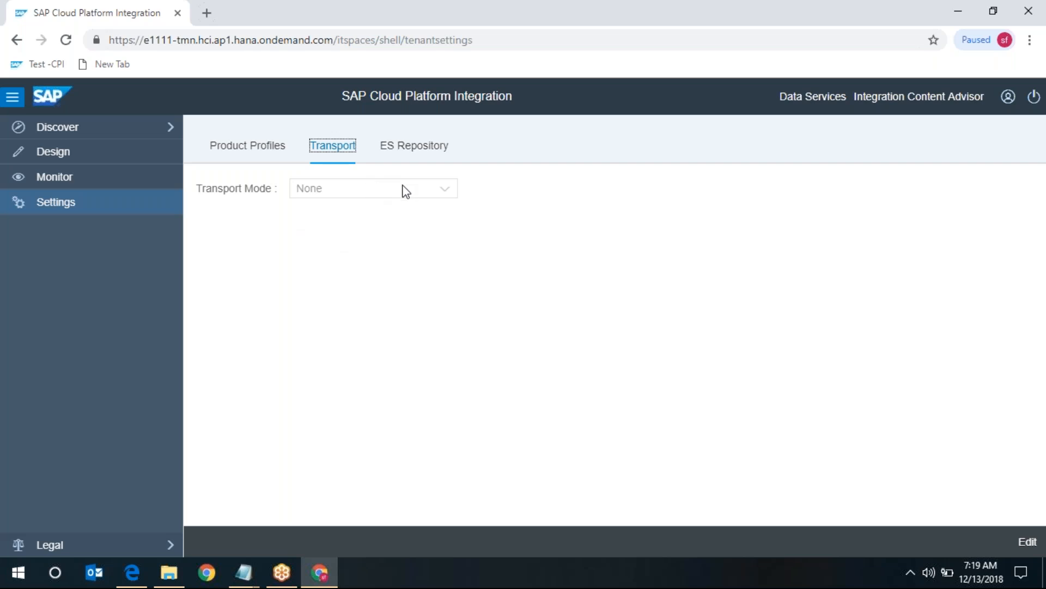
pyautogui.click(410, 154)
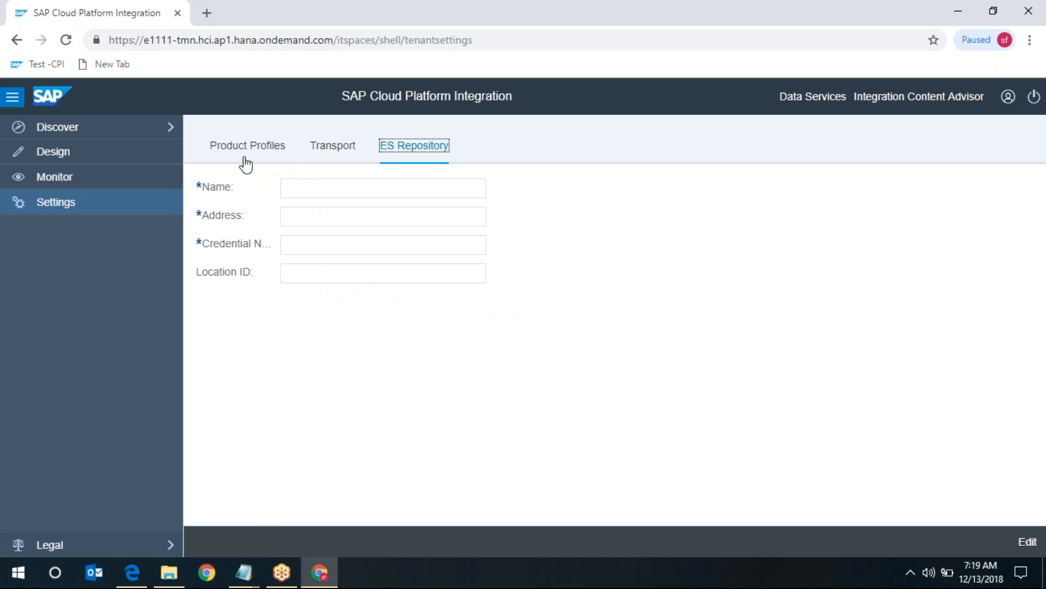
pyautogui.click(335, 149)
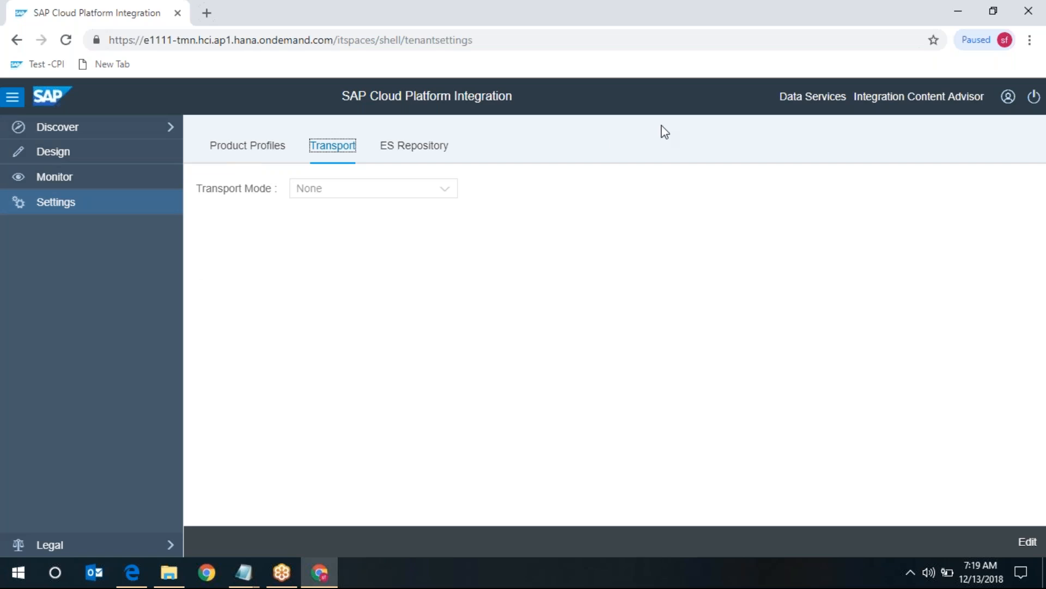
pyautogui.click(746, 29)
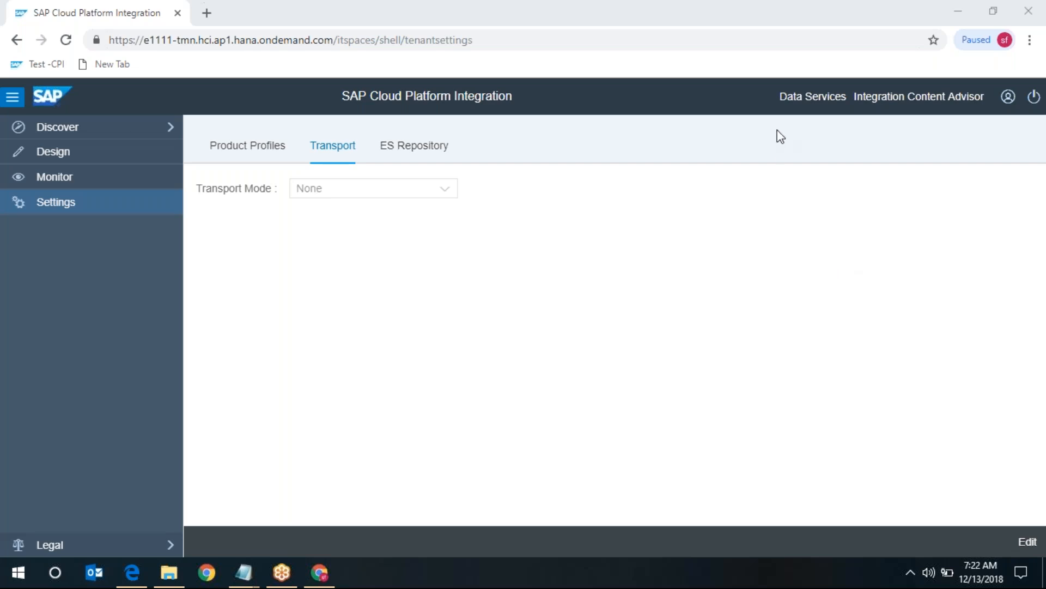
# - Return to the Design area listing the 11 integration packages
pyautogui.click(59, 154)
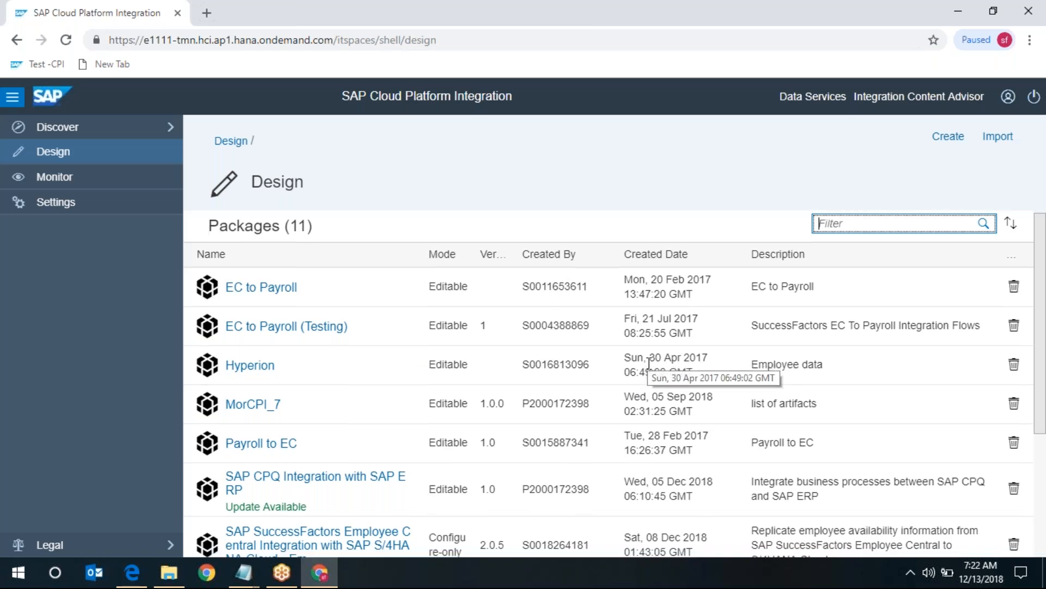
pyautogui.scroll(-3, 649, 364)
pyautogui.scroll(3, 665, 344)
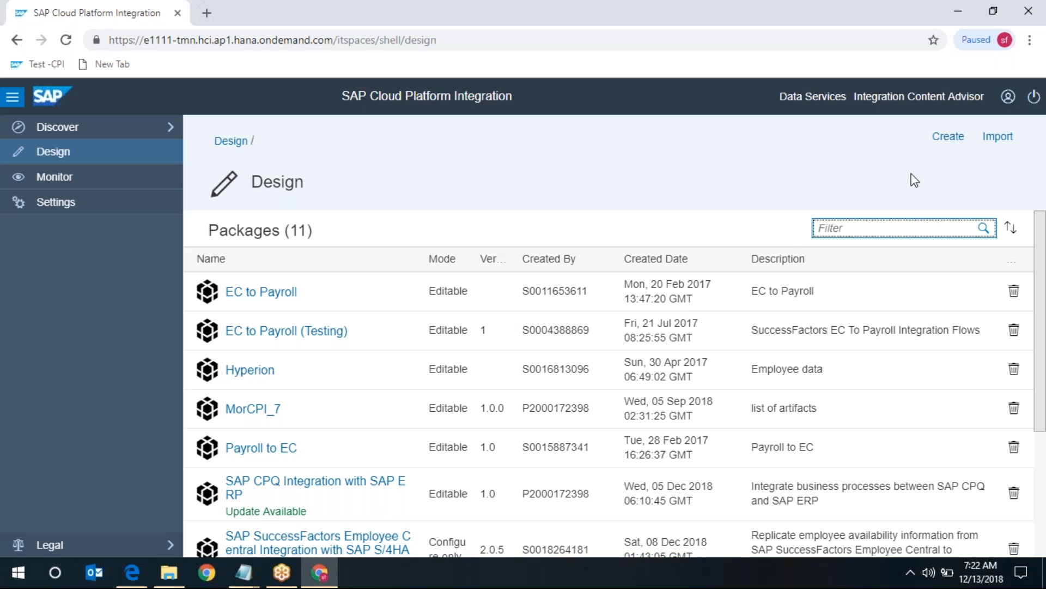
# - Start a new integration package named 7CPI_TM
pyautogui.click(947, 137)
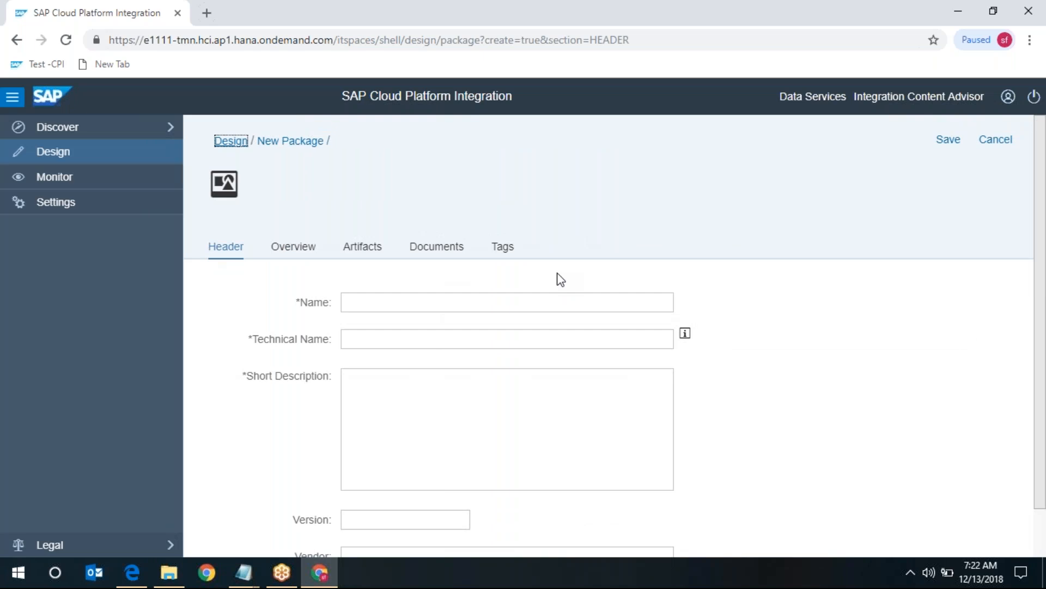
pyautogui.click(494, 299)
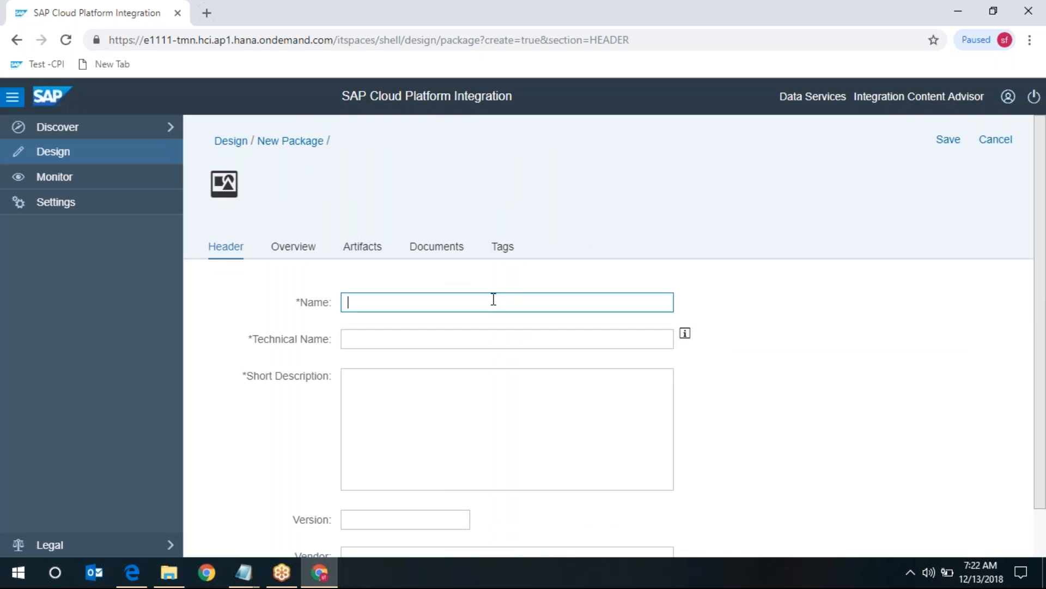
pyautogui.write('7')
pyautogui.write('Cpi')
pyautogui.press('BackSpace')
pyautogui.press('BackSpace')
pyautogui.write('PI')
pyautogui.write('_')
pyautogui.write('T')
pyautogui.write('ea')
pyautogui.press('BackSpace')
pyautogui.press('BackSpace')
pyautogui.write('am')
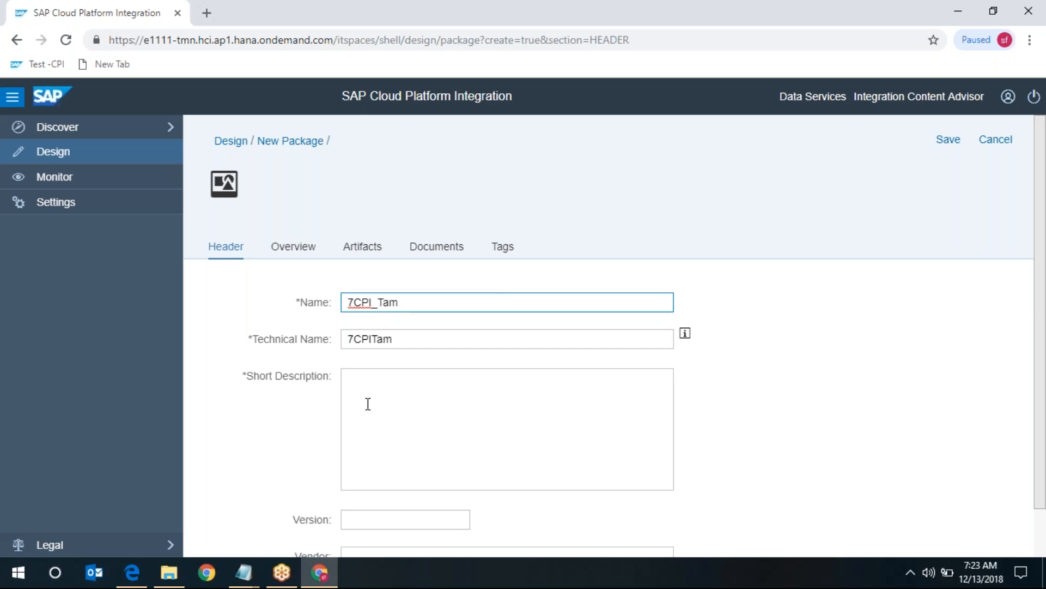
pyautogui.press('BackSpace')
pyautogui.press('BackSpace')
pyautogui.write('M')
# - Give the package the short description 'package customization' and save it
pyautogui.click(421, 417)
pyautogui.write('just')
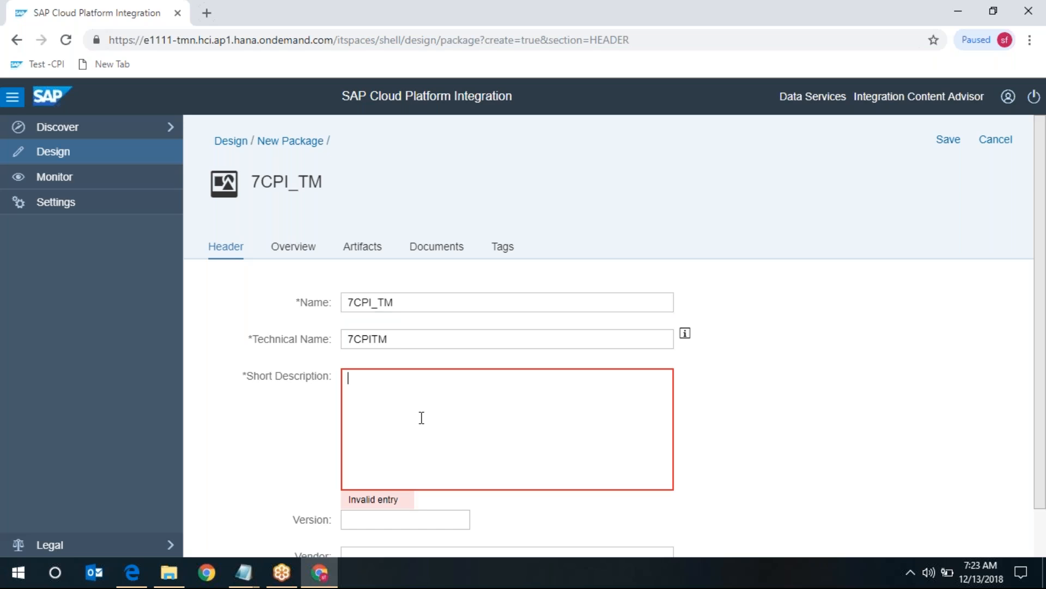
pyautogui.write('p')
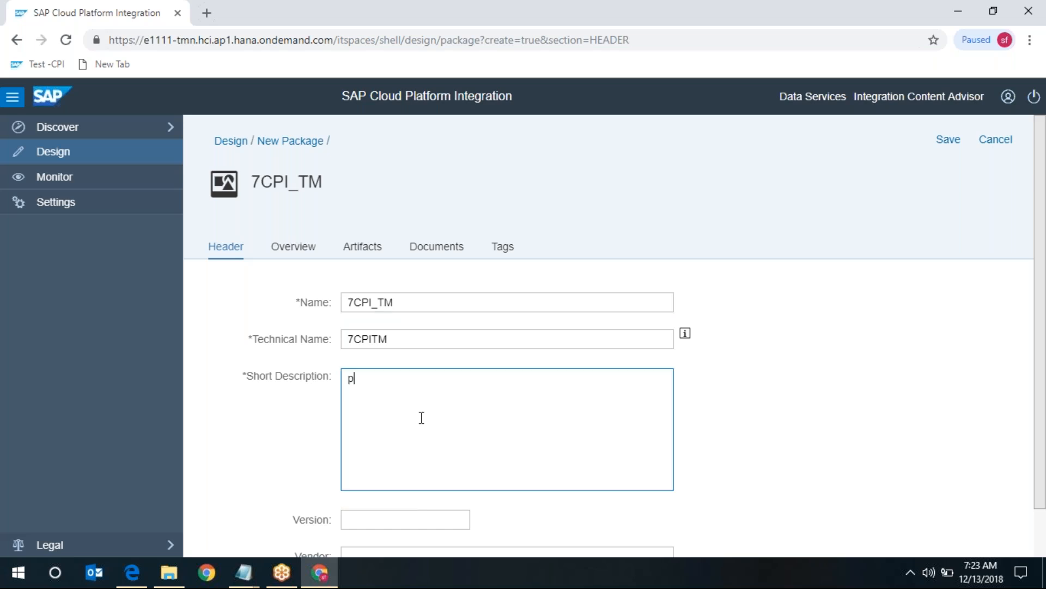
pyautogui.write('ackage customization')
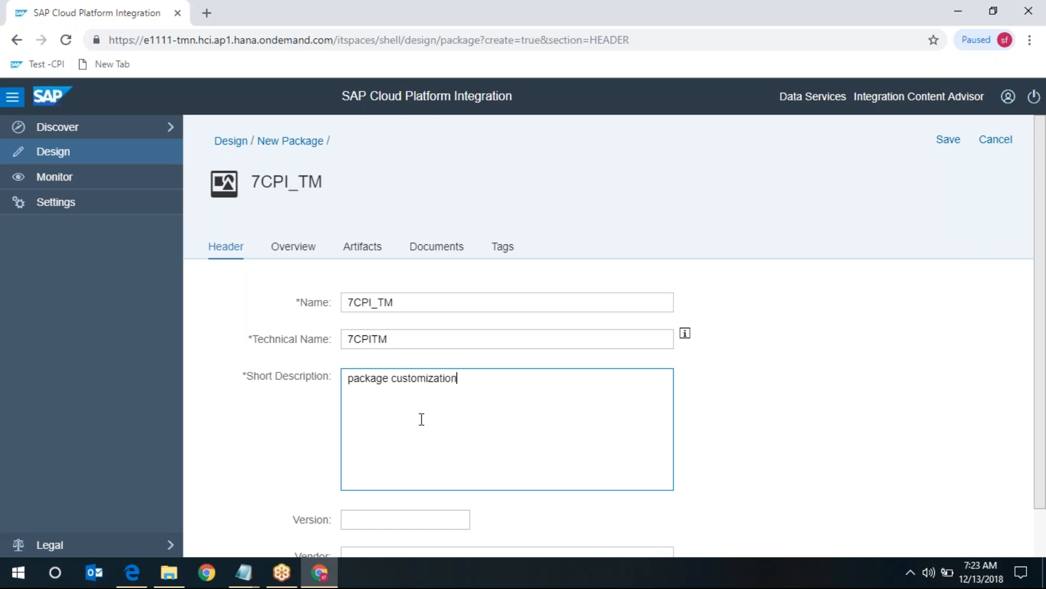
pyautogui.scroll(-1, 422, 419)
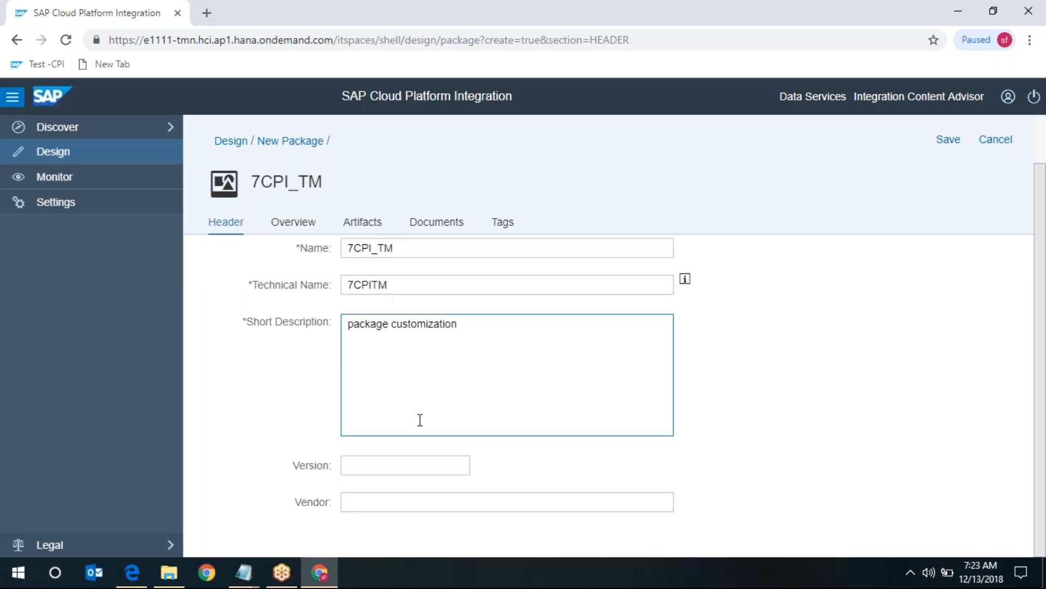
pyautogui.click(391, 464)
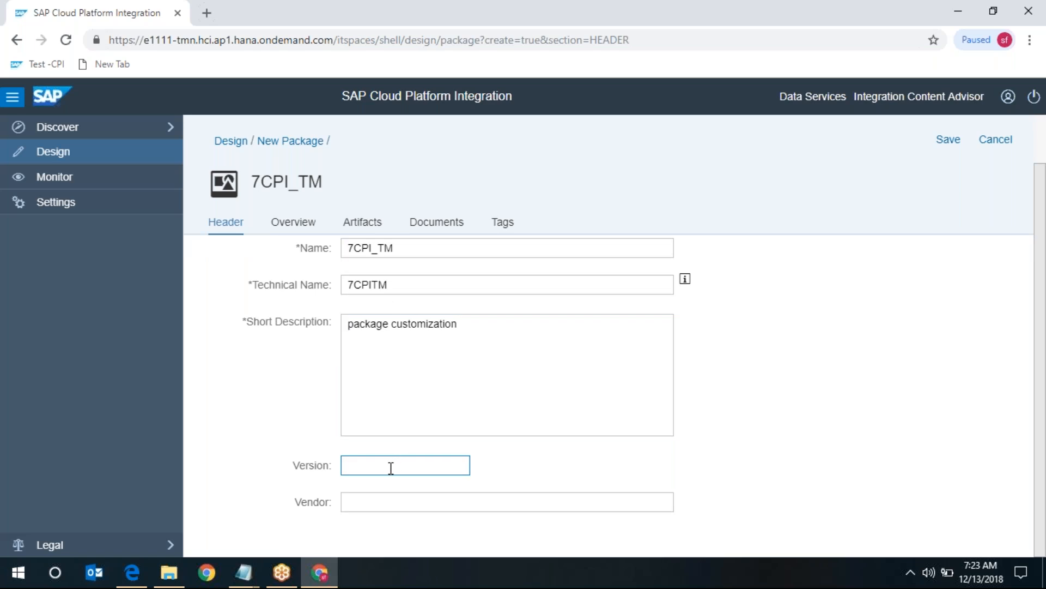
pyautogui.click(947, 141)
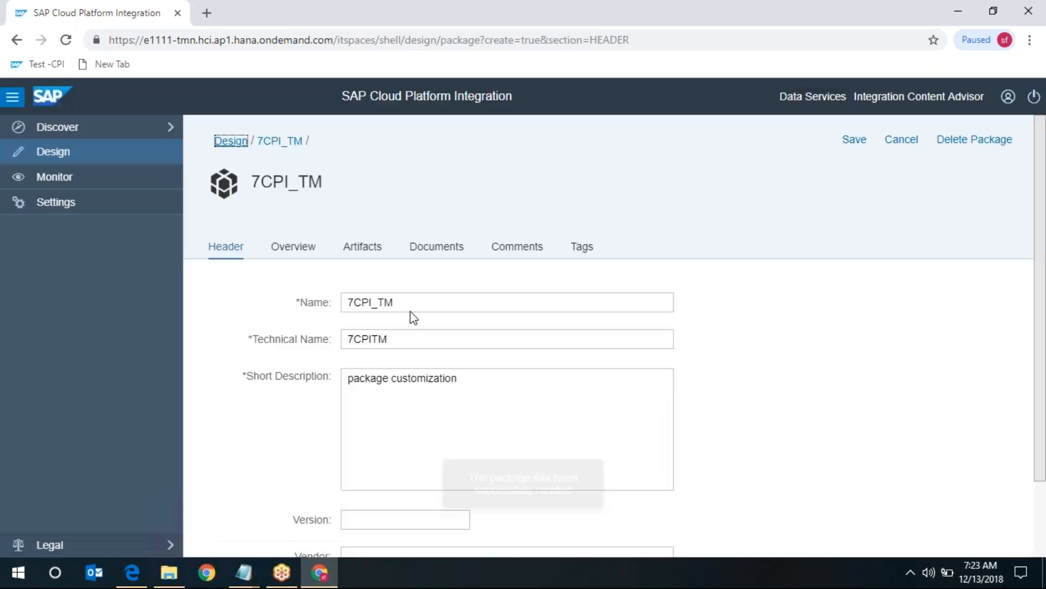
# - Add a new Integration Flow artifact from the package's Artifacts tab
pyautogui.click(364, 249)
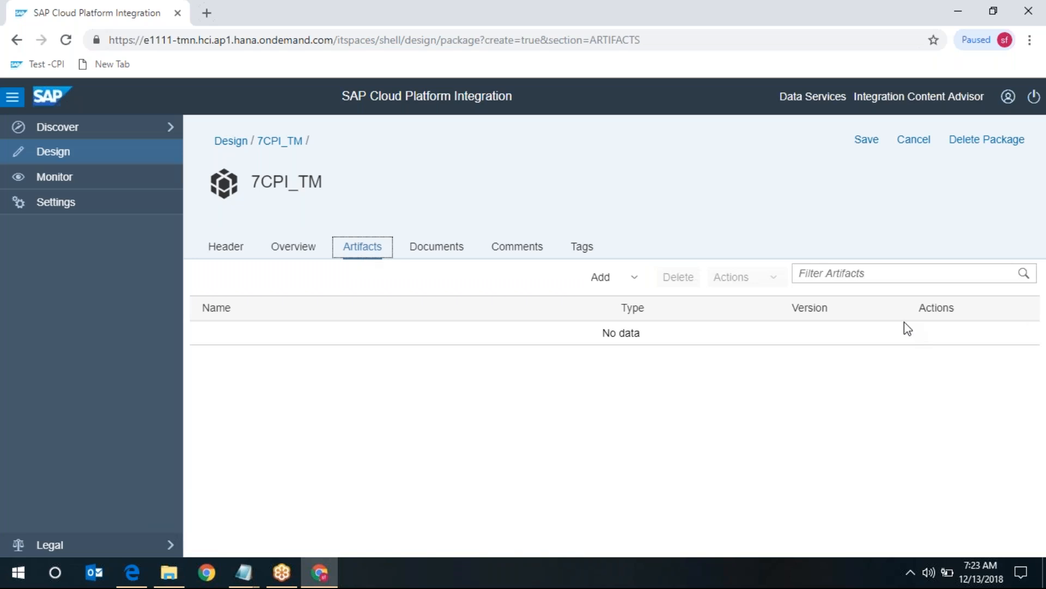
pyautogui.click(633, 278)
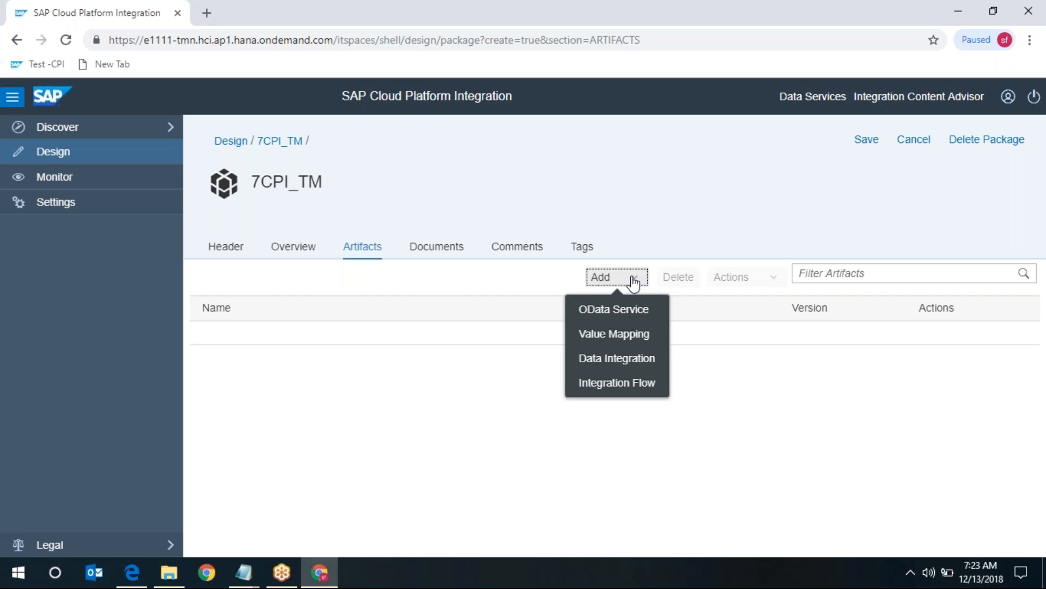
pyautogui.click(635, 384)
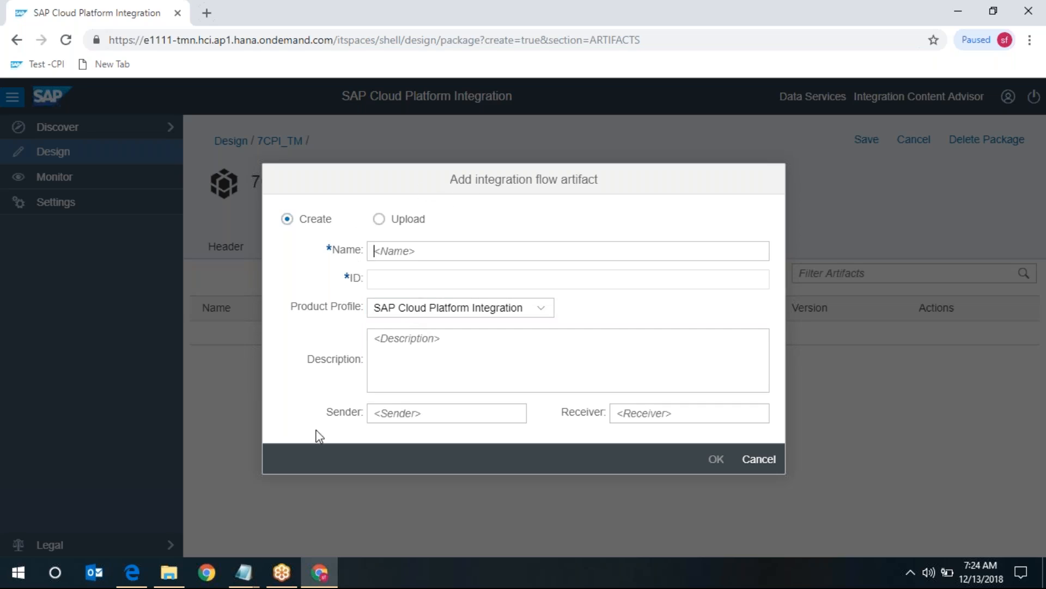
# - Name the integration flow trail_Inbound with description 'Inbound interface'
pyautogui.write('trail_Inbound')
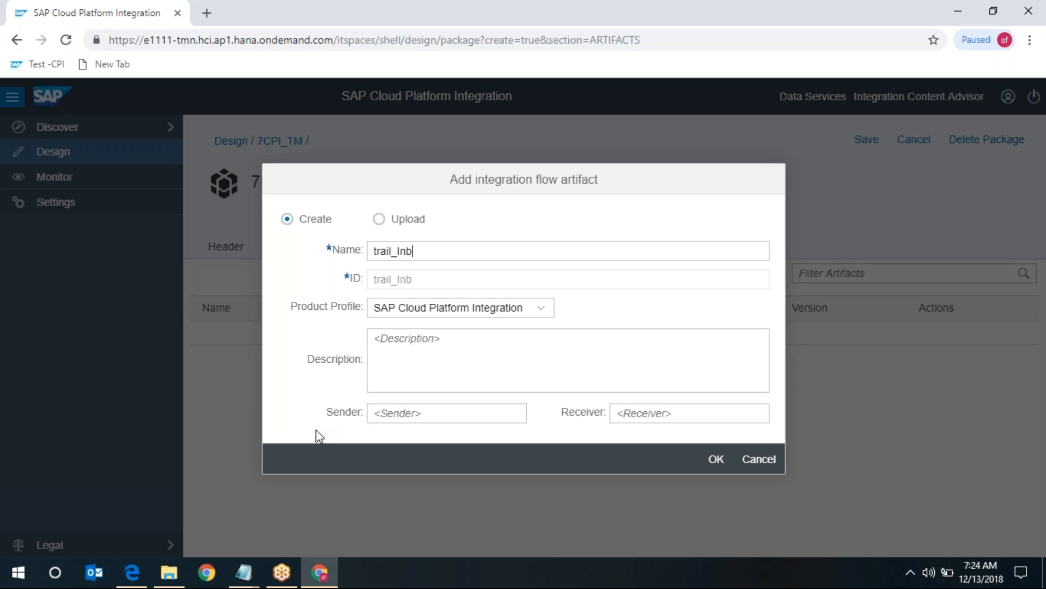
pyautogui.press('Tab')
pyautogui.press('Tab')
pyautogui.write('Inbound iner')
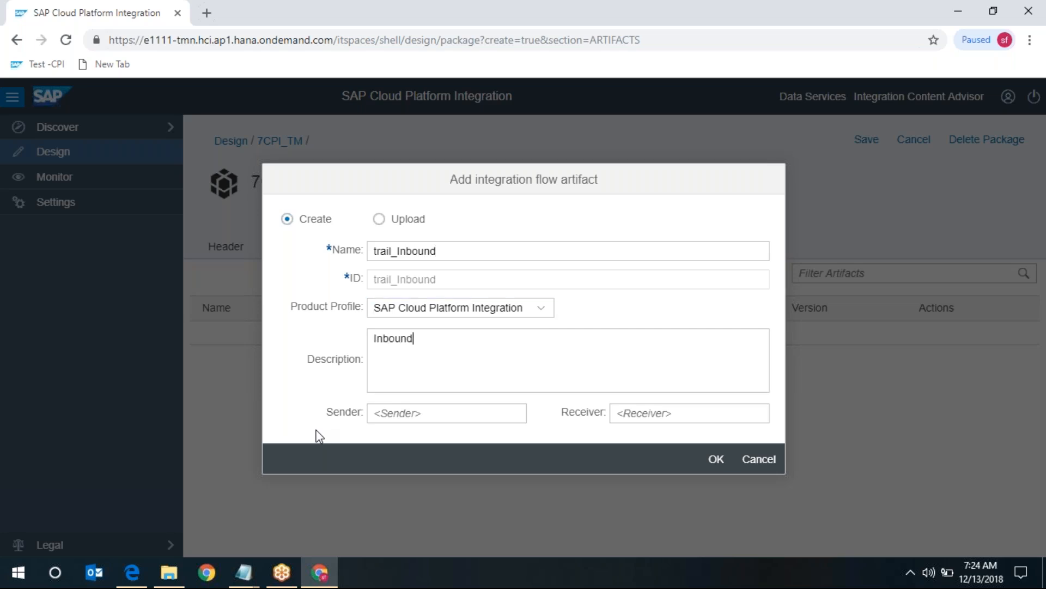
pyautogui.press('BackSpace')
pyautogui.write('terface')
pyautogui.press('BackSpace')
# - Create the trail_Inbound integration flow, open it from the package and switch it to edit mode
pyautogui.click(721, 459)
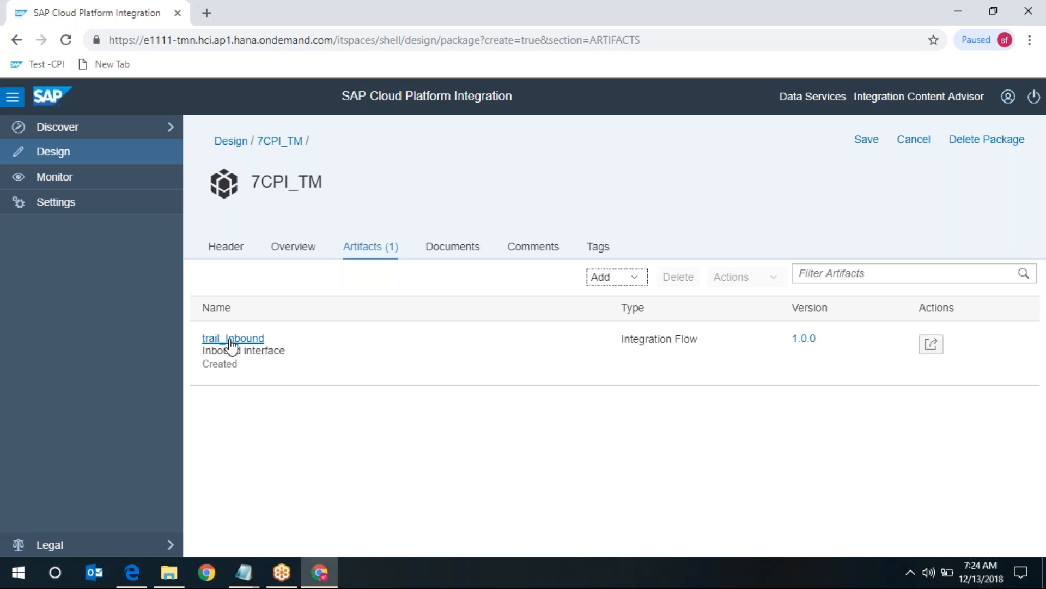
pyautogui.click(231, 345)
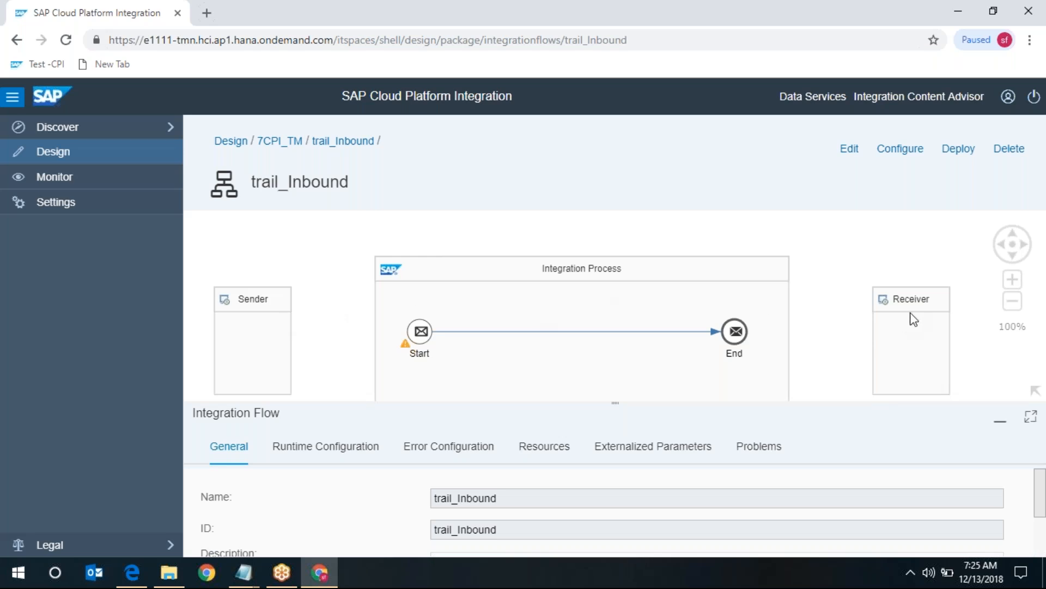
pyautogui.click(849, 148)
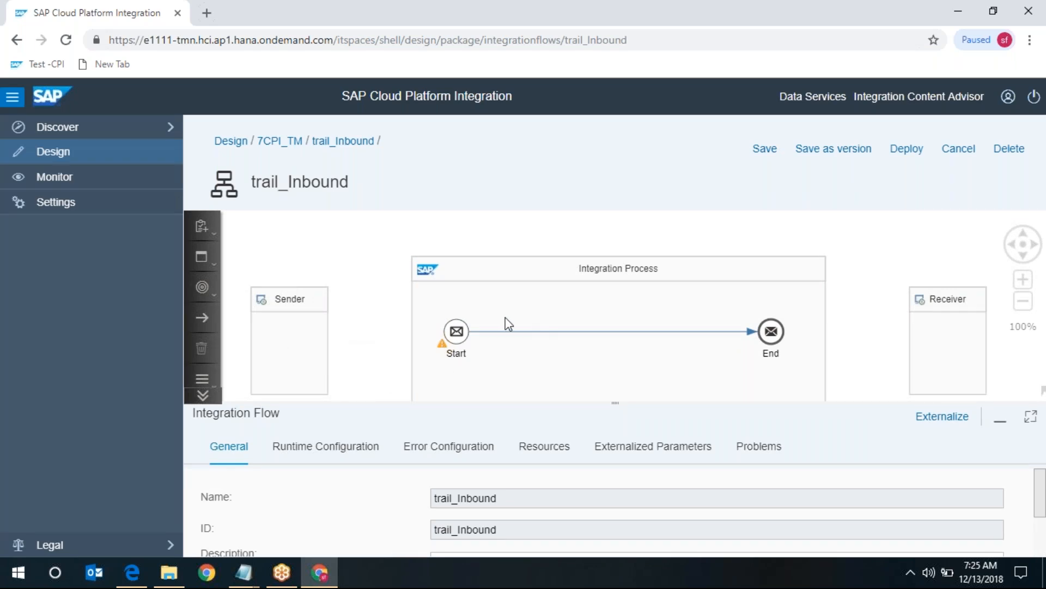
# - Move the Sender participant up and rename it 'soap'
pyautogui.click(303, 311)
pyautogui.moveTo(301, 312); pyautogui.dragTo(271, 249)
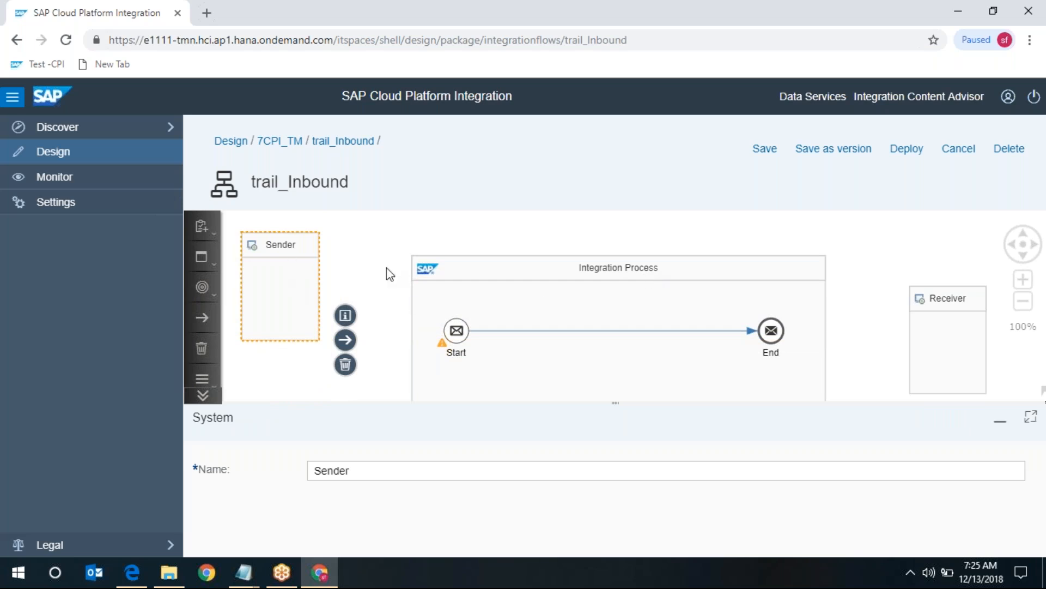
pyautogui.click(498, 289)
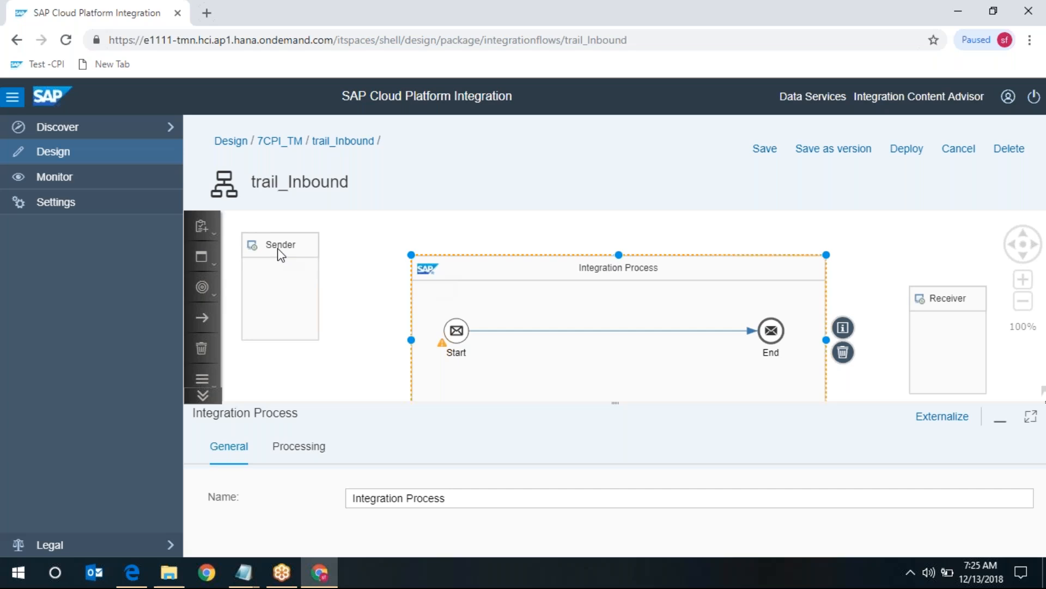
pyautogui.click(281, 254)
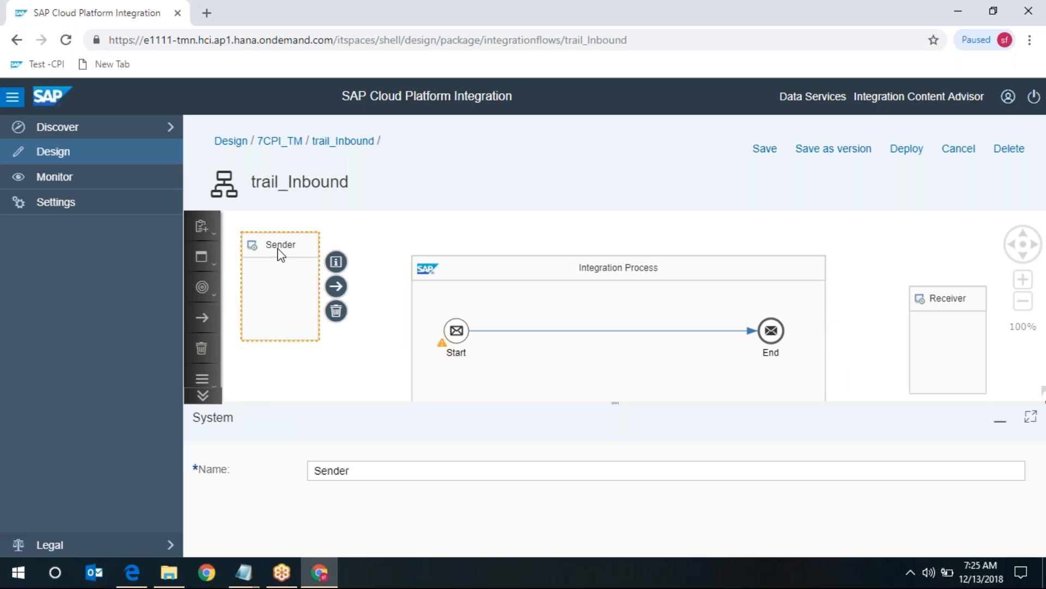
pyautogui.moveTo(354, 472); pyautogui.dragTo(145, 488)
pyautogui.write('soap')
# - Connect the soap sender to Start with a SOAP adapter using the SOAP 1.x protocol
pyautogui.moveTo(336, 286); pyautogui.dragTo(459, 329)
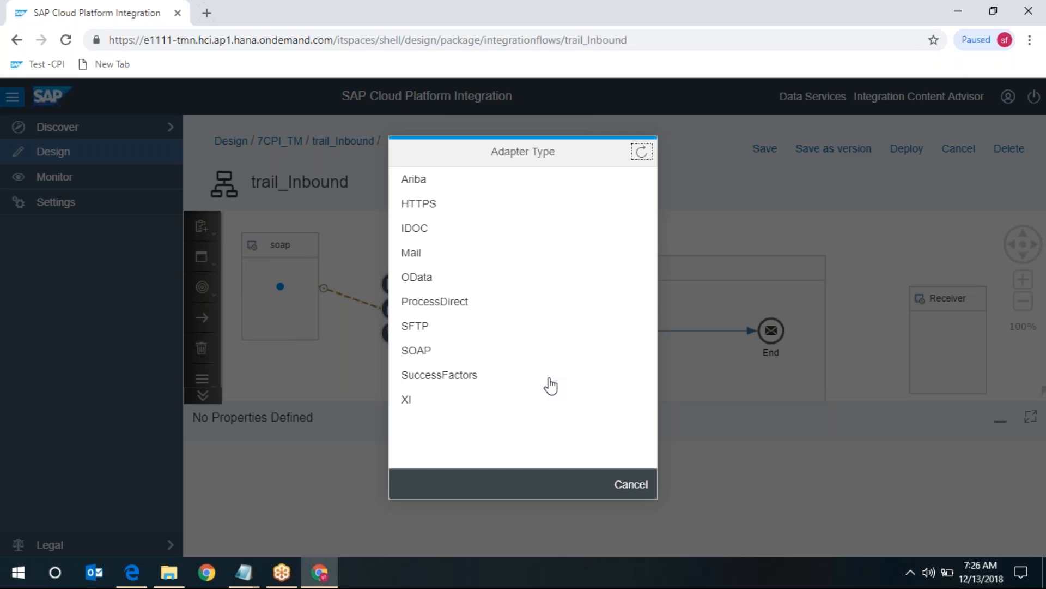
pyautogui.click(445, 357)
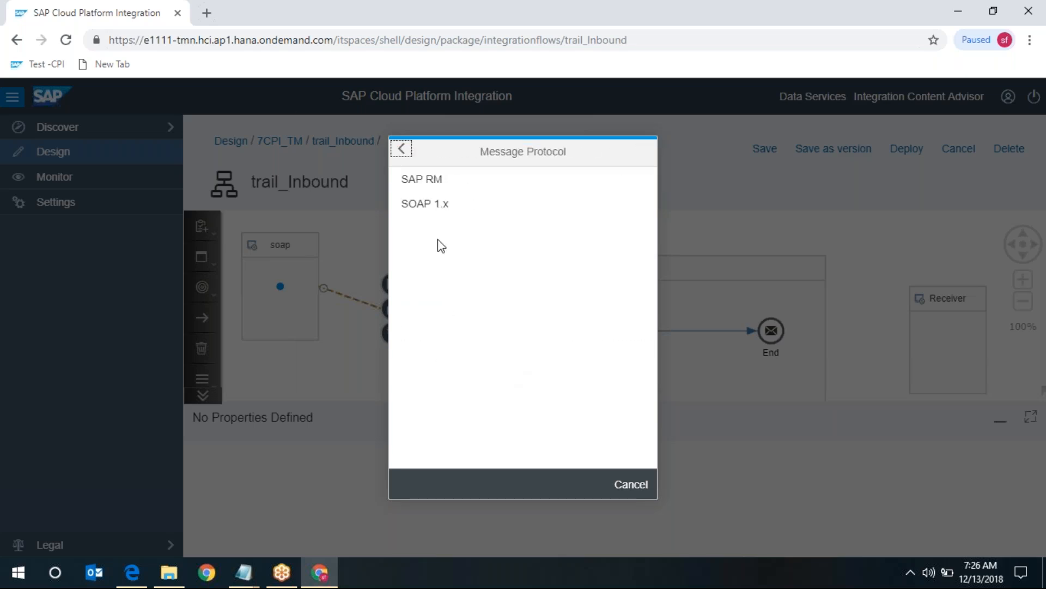
pyautogui.click(439, 208)
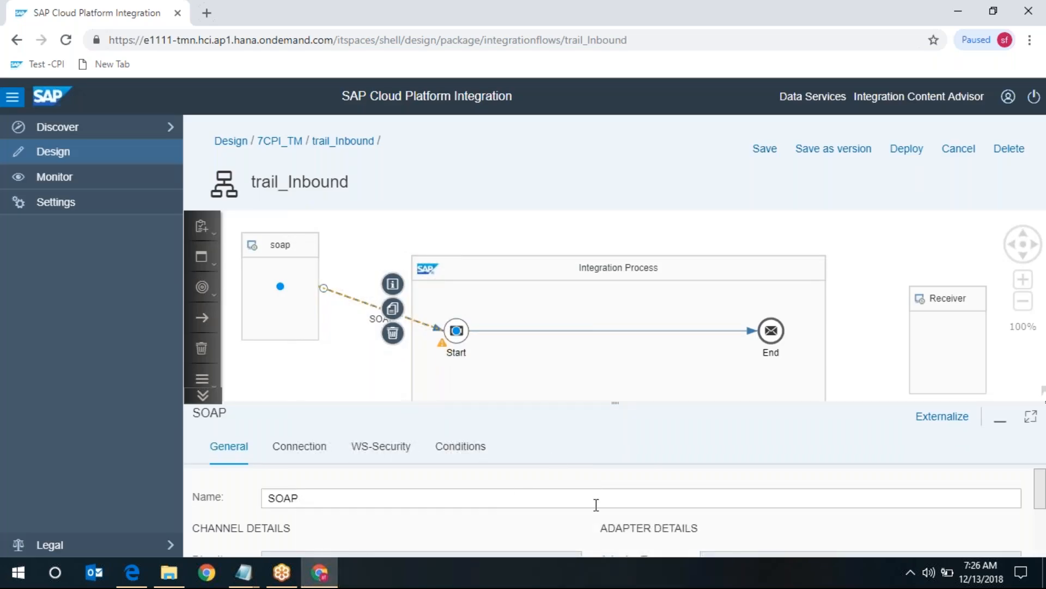
# - Maximize the SOAP channel properties and give the channel the description 'soap connection'
pyautogui.click(1030, 416)
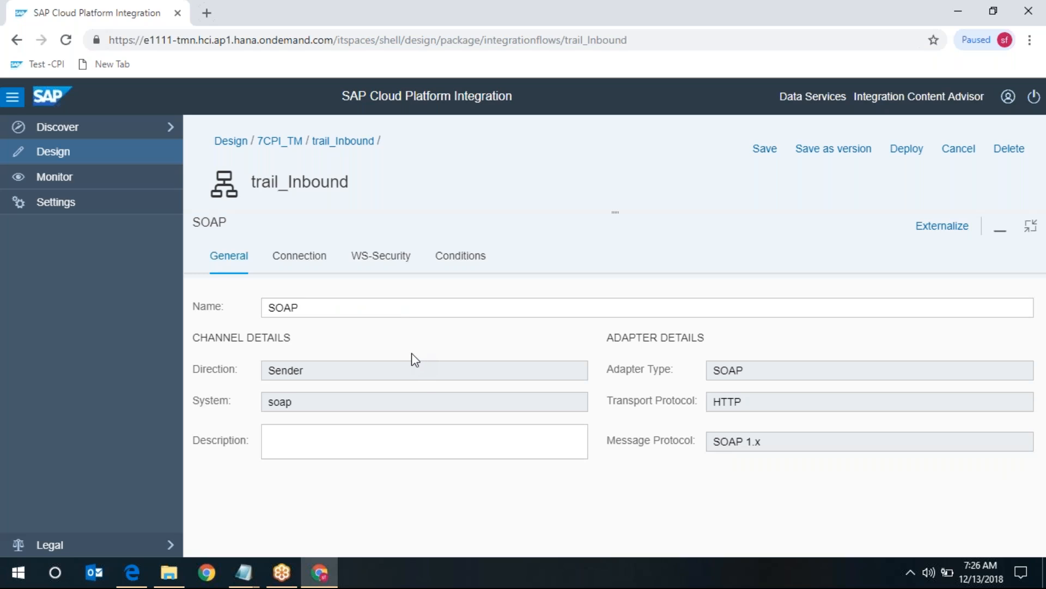
pyautogui.click(1030, 225)
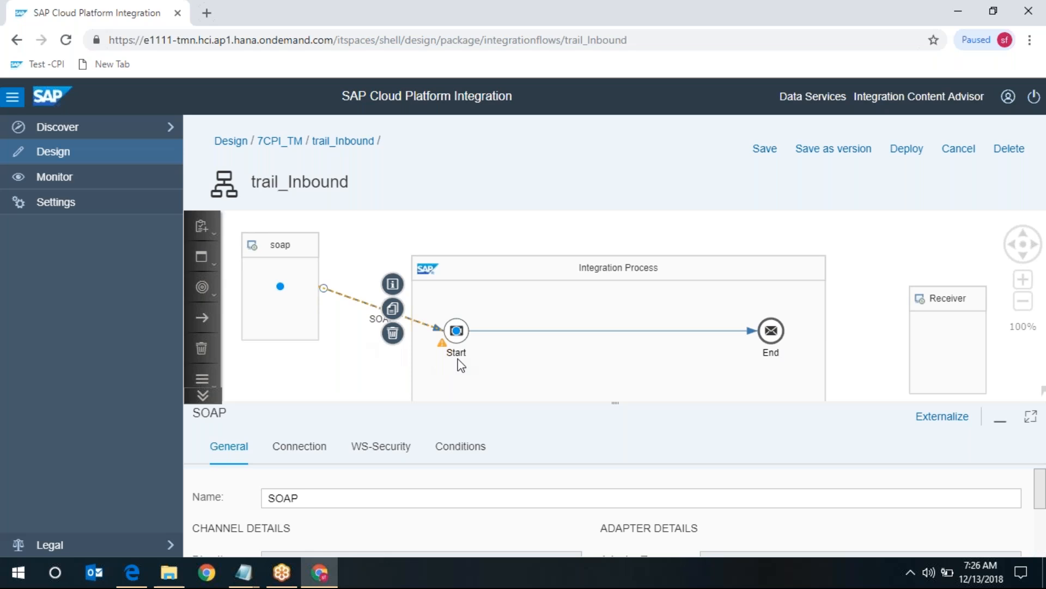
pyautogui.click(1030, 416)
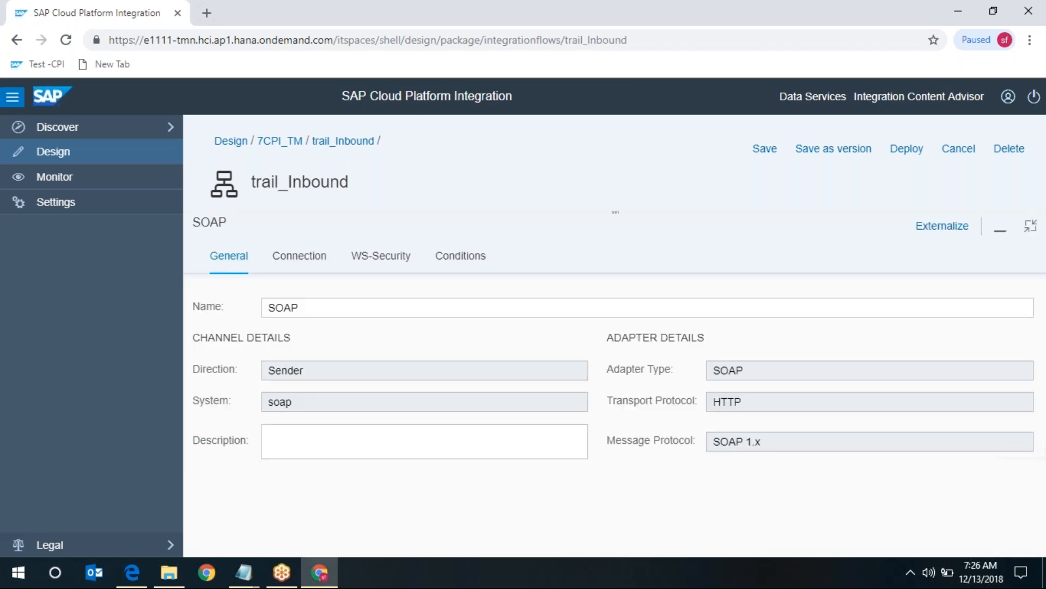
pyautogui.click(303, 266)
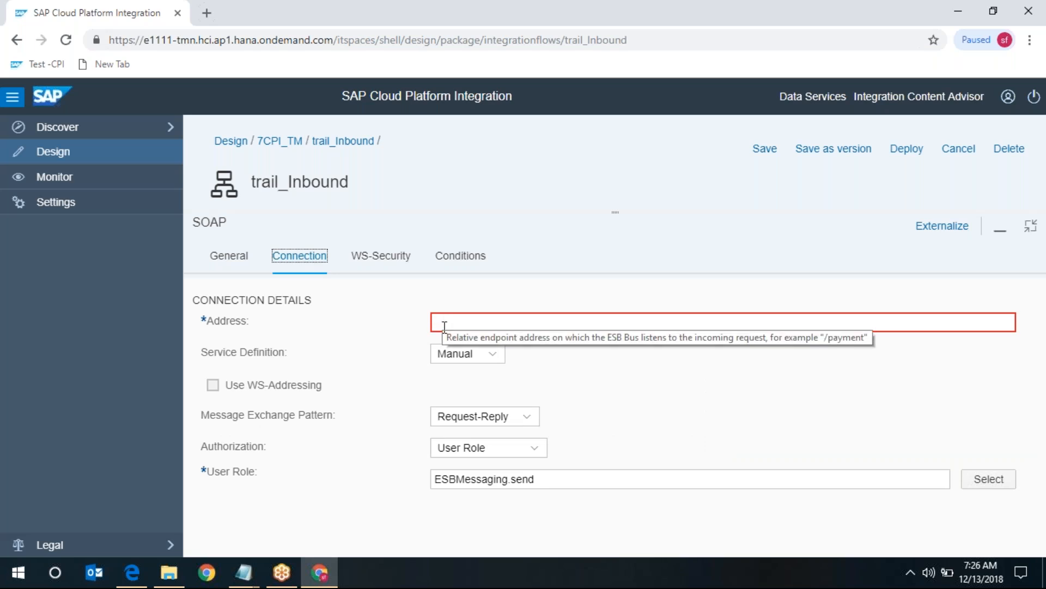
pyautogui.click(236, 260)
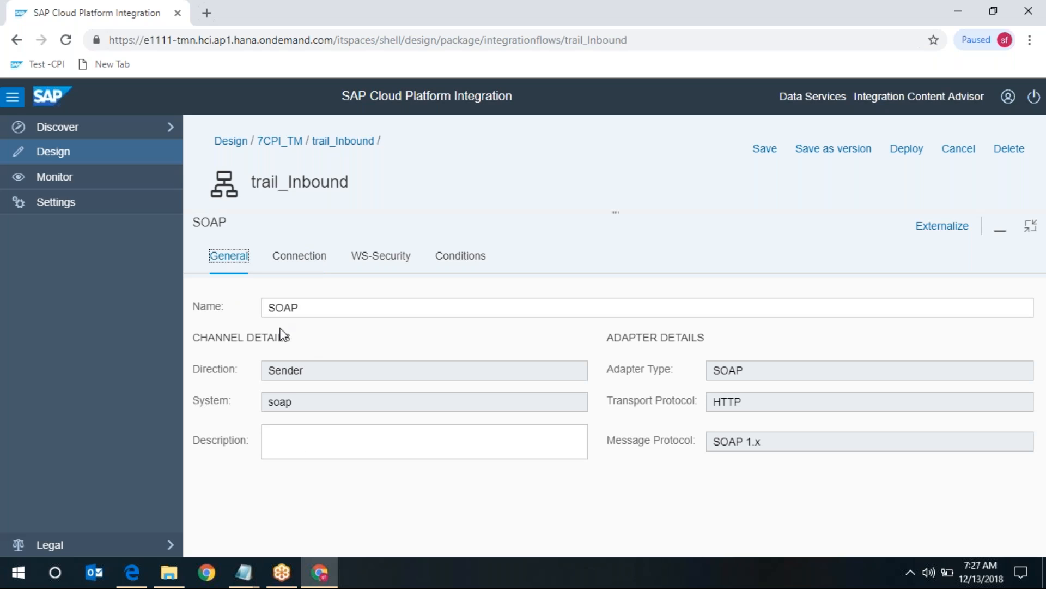
pyautogui.click(319, 438)
pyautogui.write('soap connection')
# - Set the SOAP channel's Connection address to /trail1
pyautogui.click(294, 260)
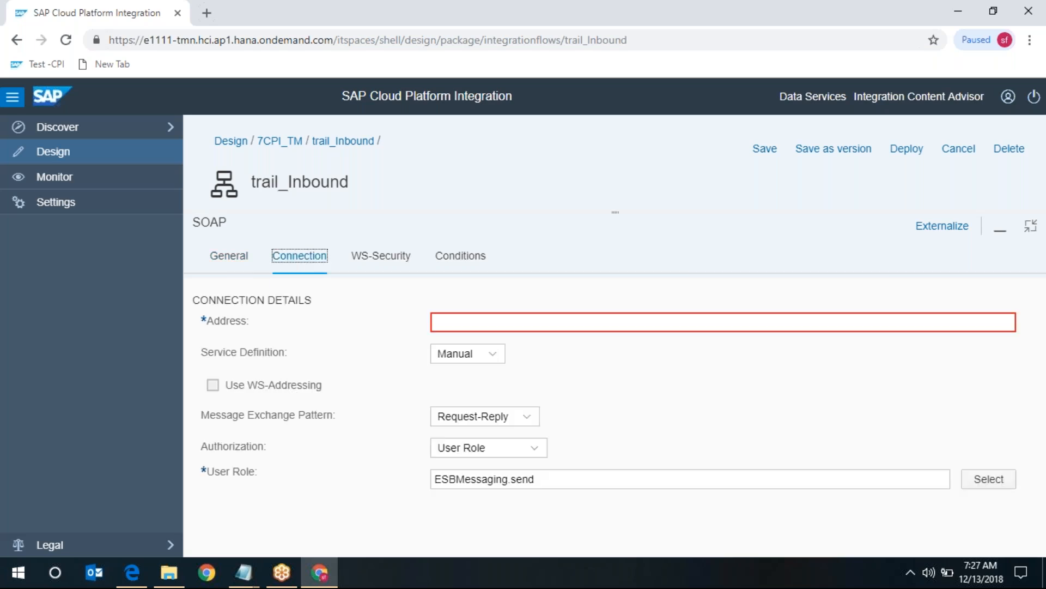
pyautogui.click(474, 320)
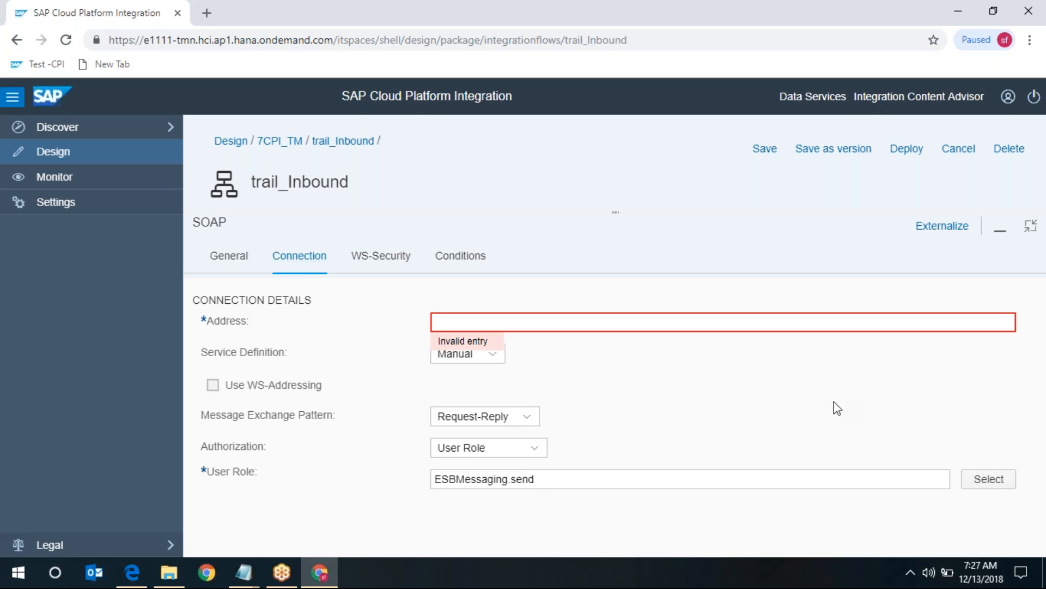
pyautogui.write('/trail1')
# - Confirm the /trail1 address and set the Service Definition to Manual instead of WSDL
pyautogui.click(640, 412)
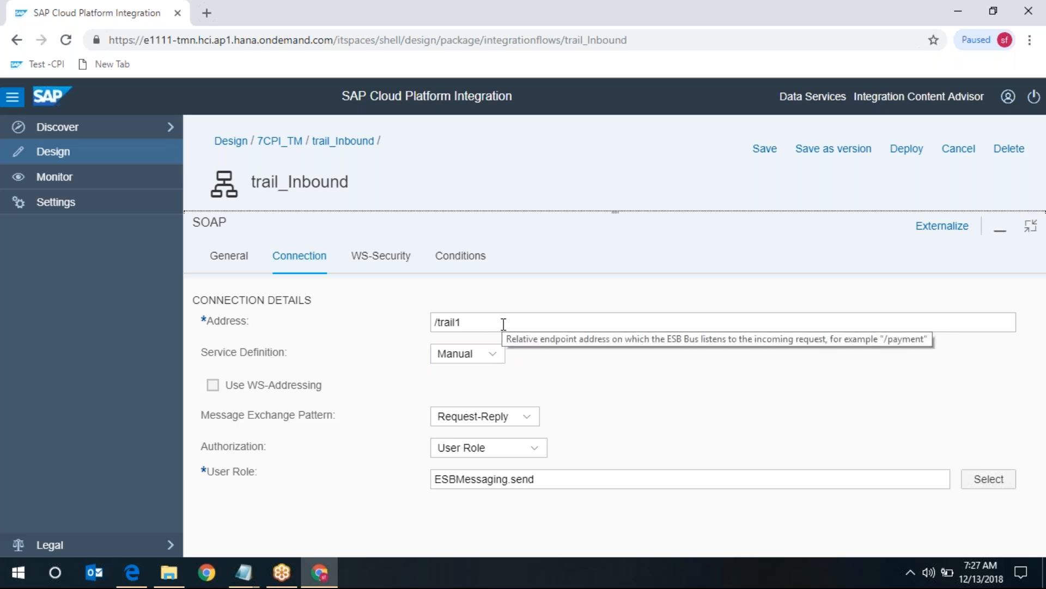
pyautogui.moveTo(503, 323); pyautogui.dragTo(357, 327)
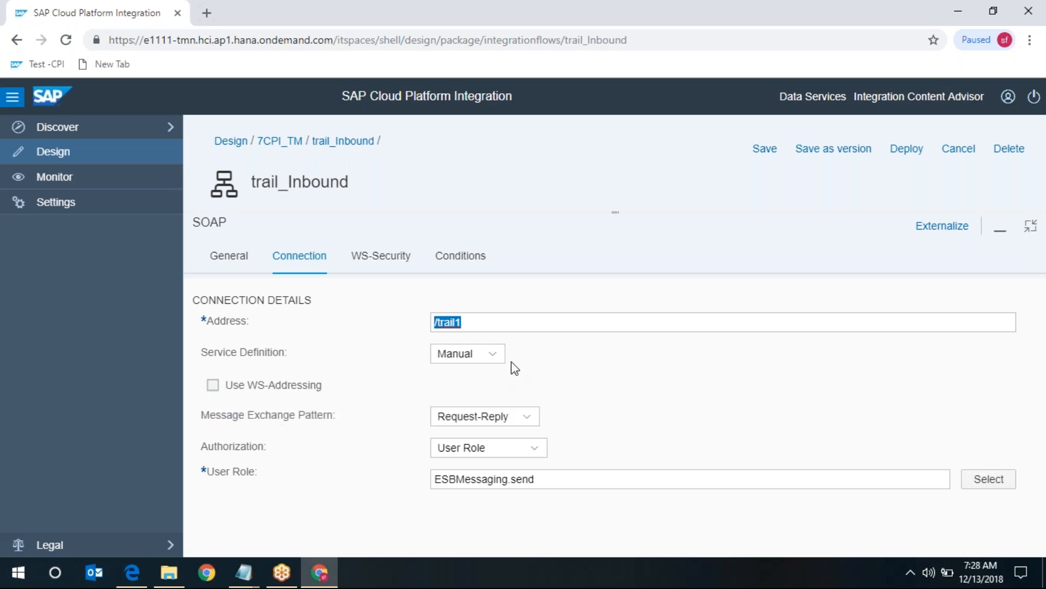
pyautogui.click(497, 357)
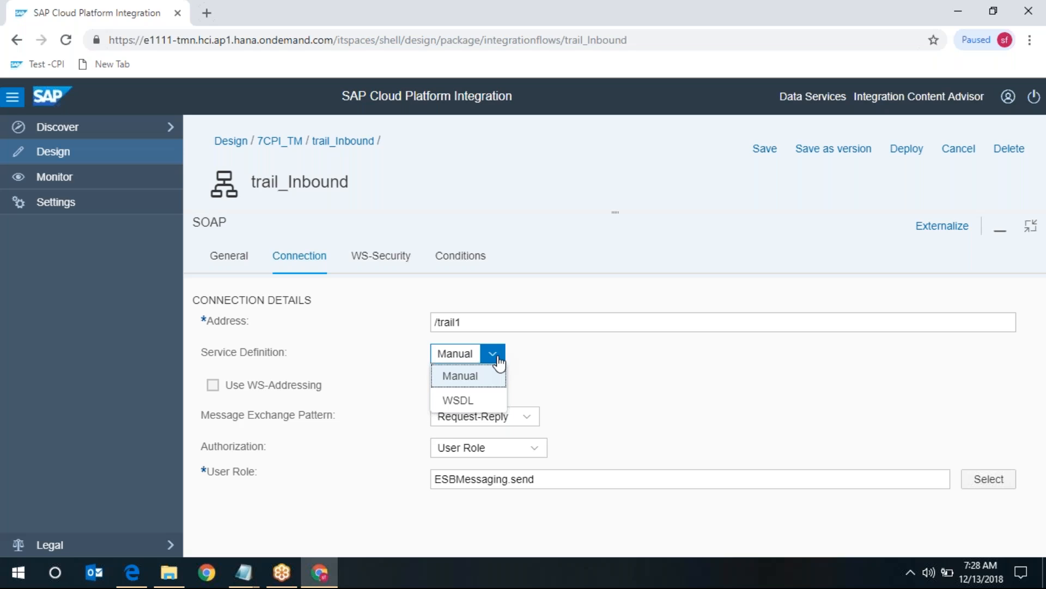
pyautogui.click(477, 402)
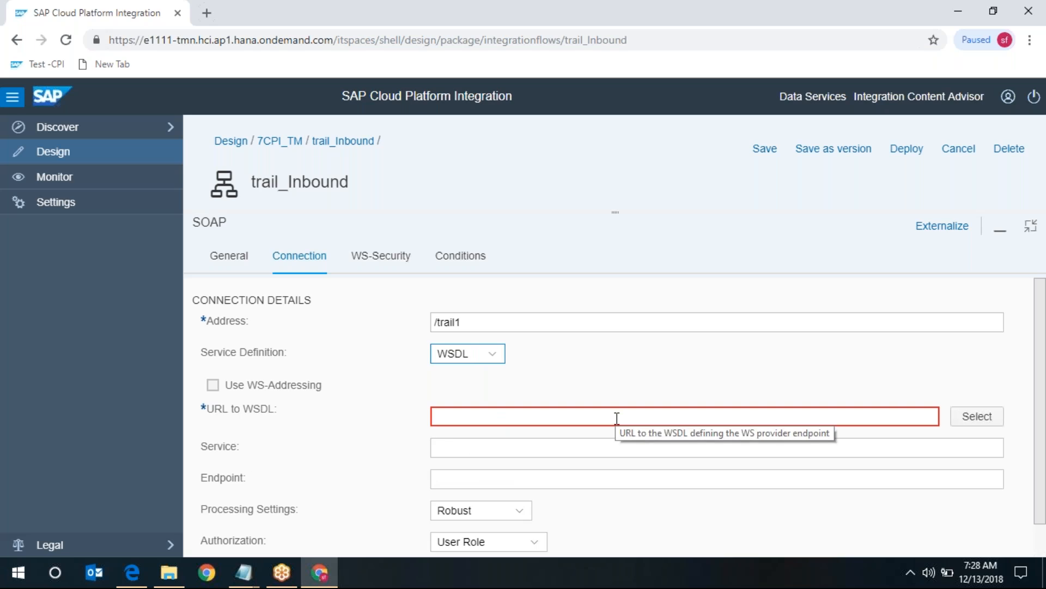
pyautogui.scroll(-1, 616, 426)
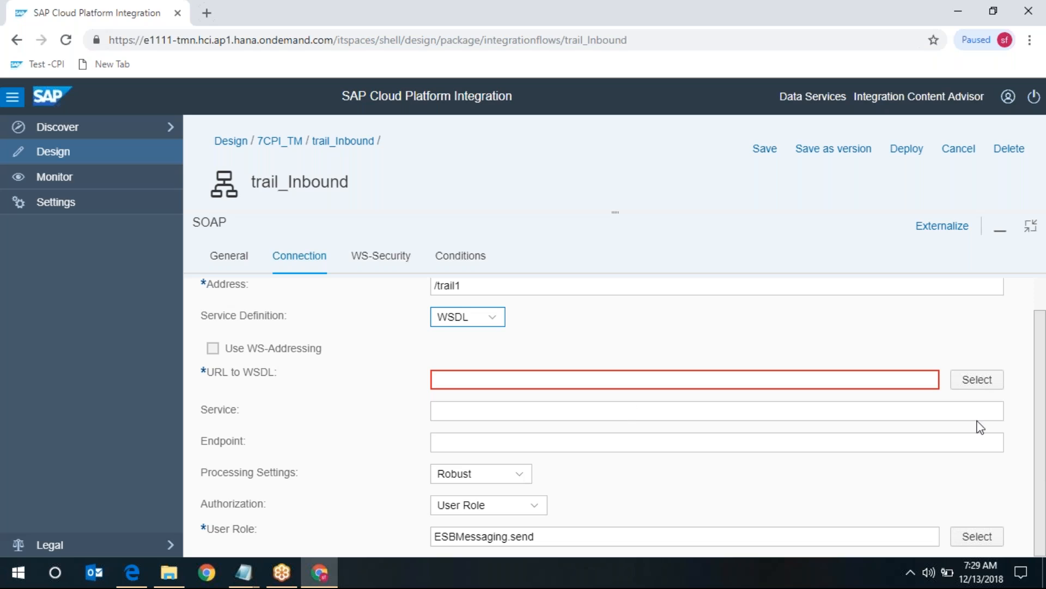
pyautogui.click(497, 320)
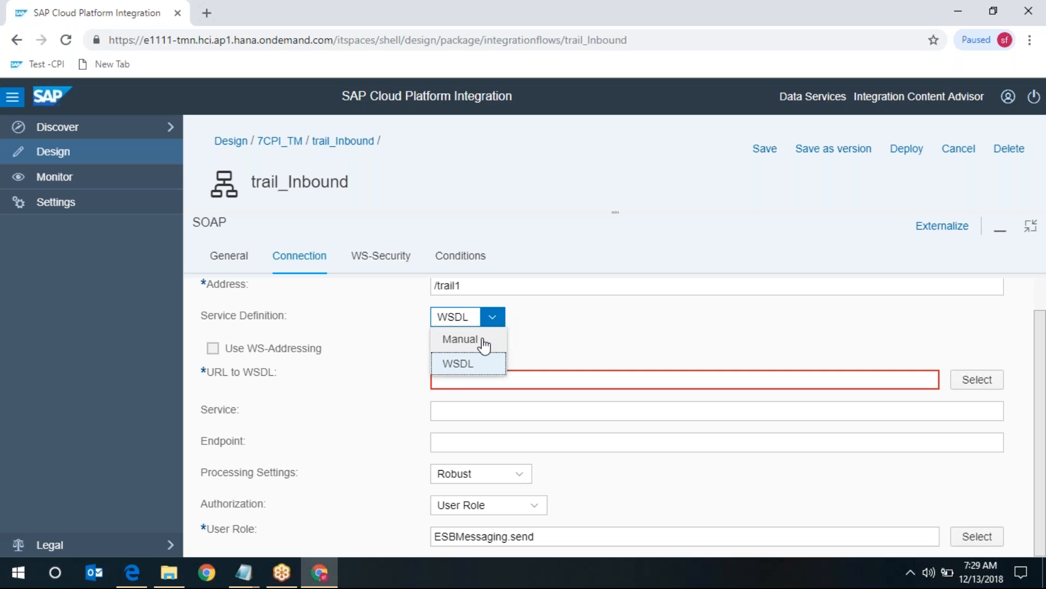
pyautogui.click(483, 343)
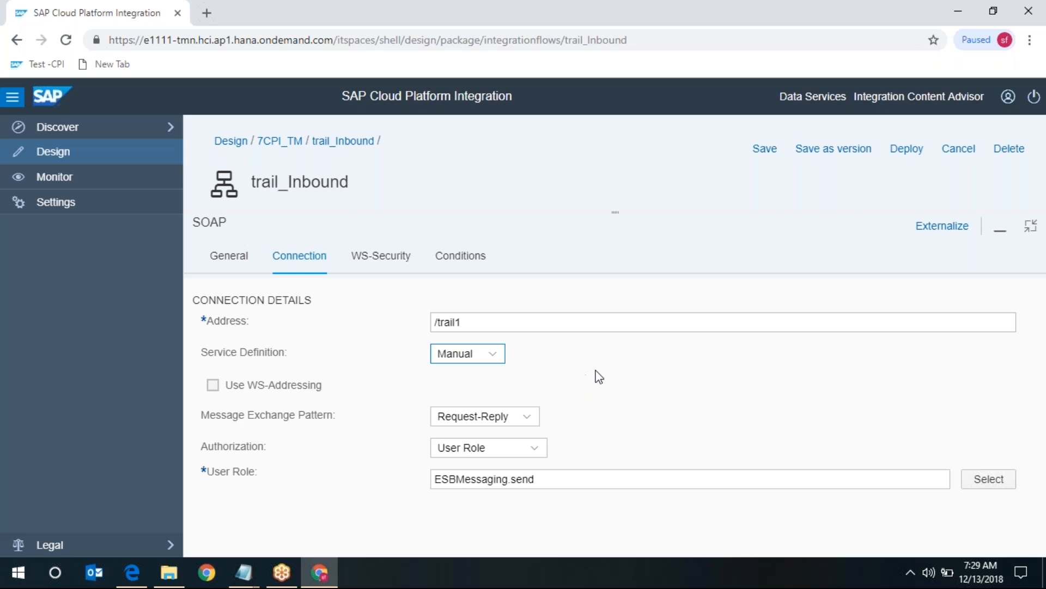
# - Keep the Message Exchange Pattern set to Request-Reply
pyautogui.click(596, 370)
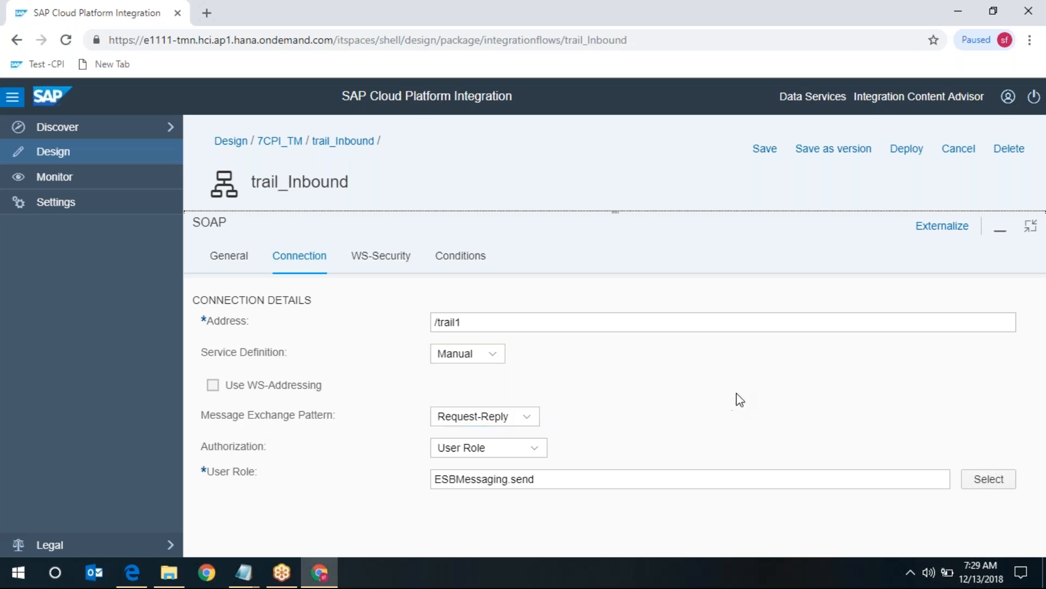
pyautogui.click(527, 417)
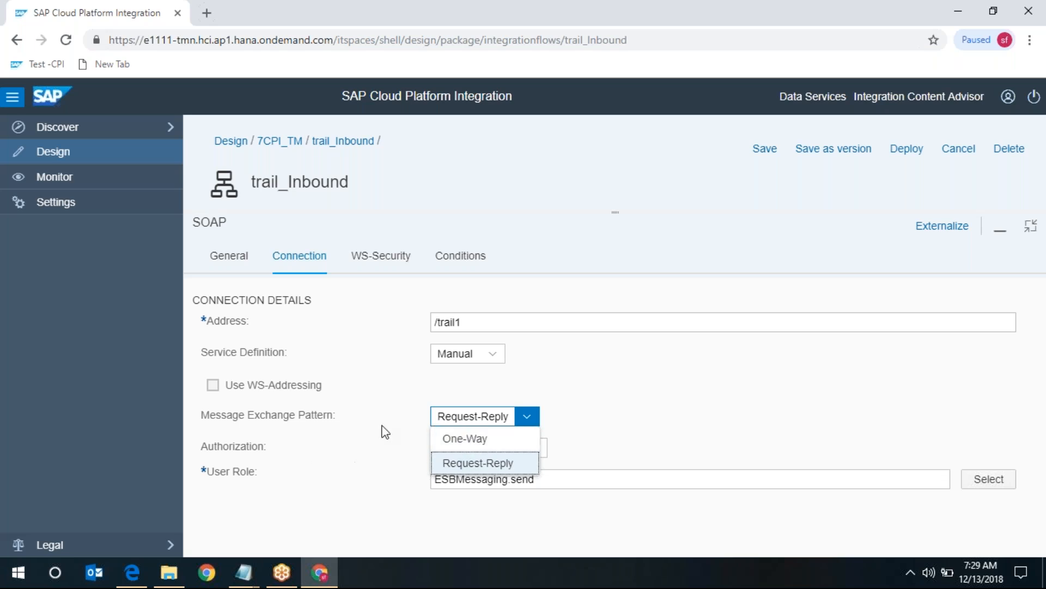
pyautogui.click(403, 439)
pyautogui.click(529, 425)
pyautogui.click(678, 379)
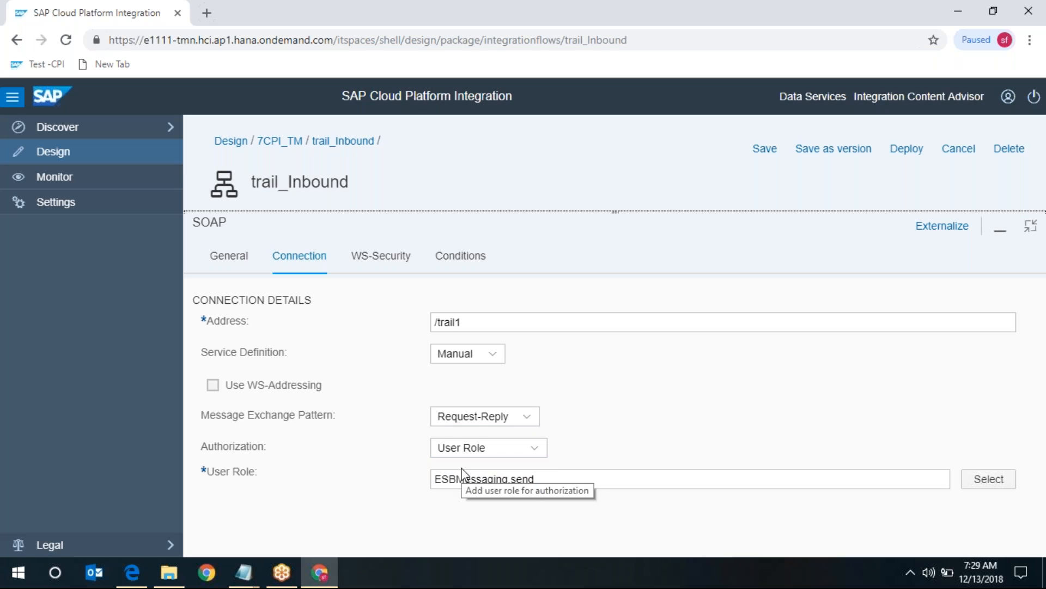
# - Keep Authorization as User Role ESBMessaging.send and bring up the WS-Security settings
pyautogui.click(534, 452)
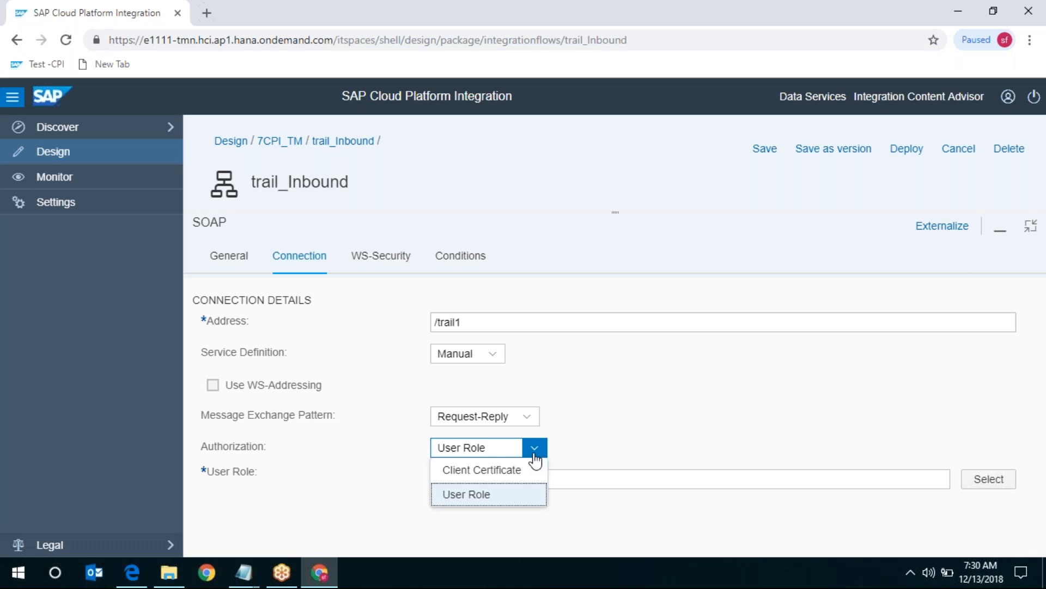
pyautogui.click(652, 418)
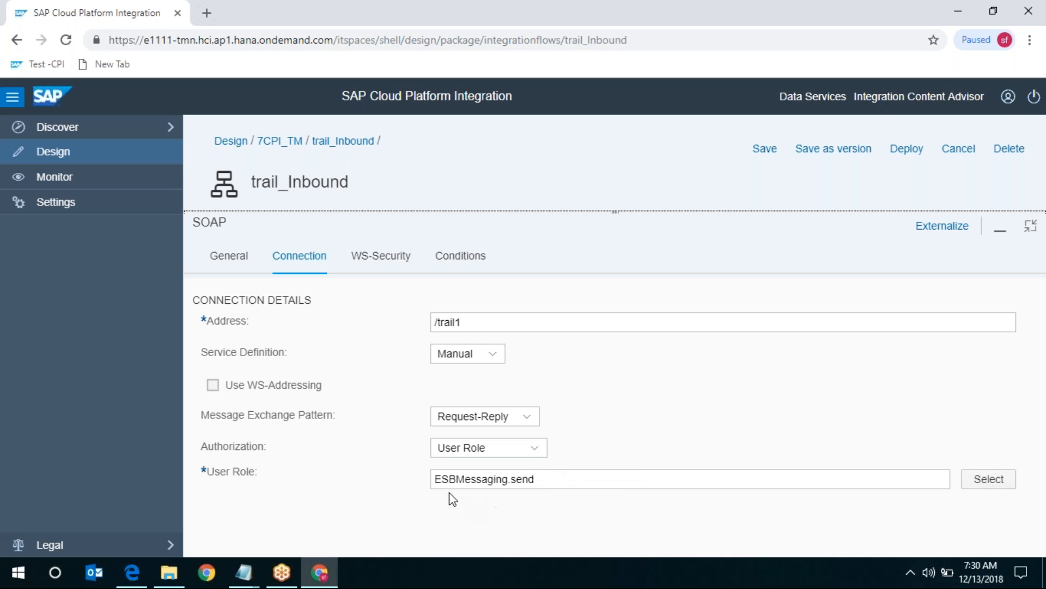
pyautogui.click(533, 454)
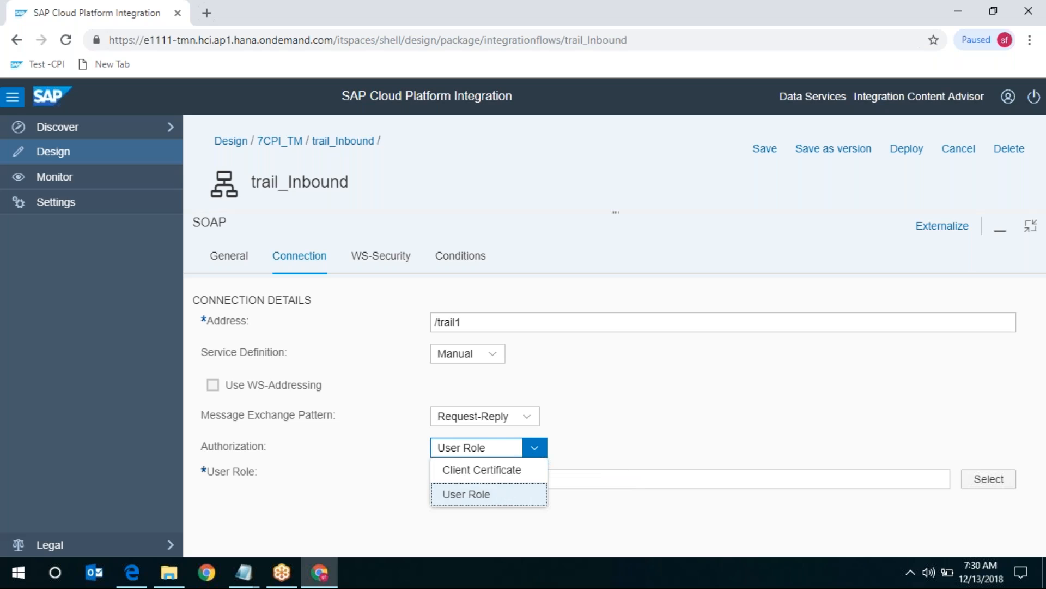
pyautogui.click(631, 430)
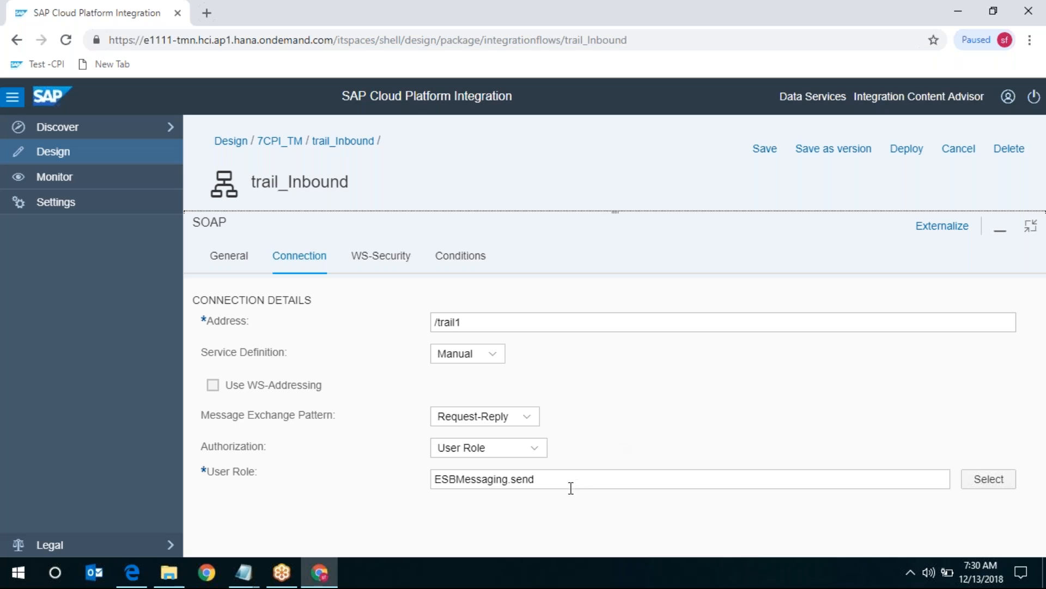
pyautogui.moveTo(439, 482); pyautogui.dragTo(581, 486)
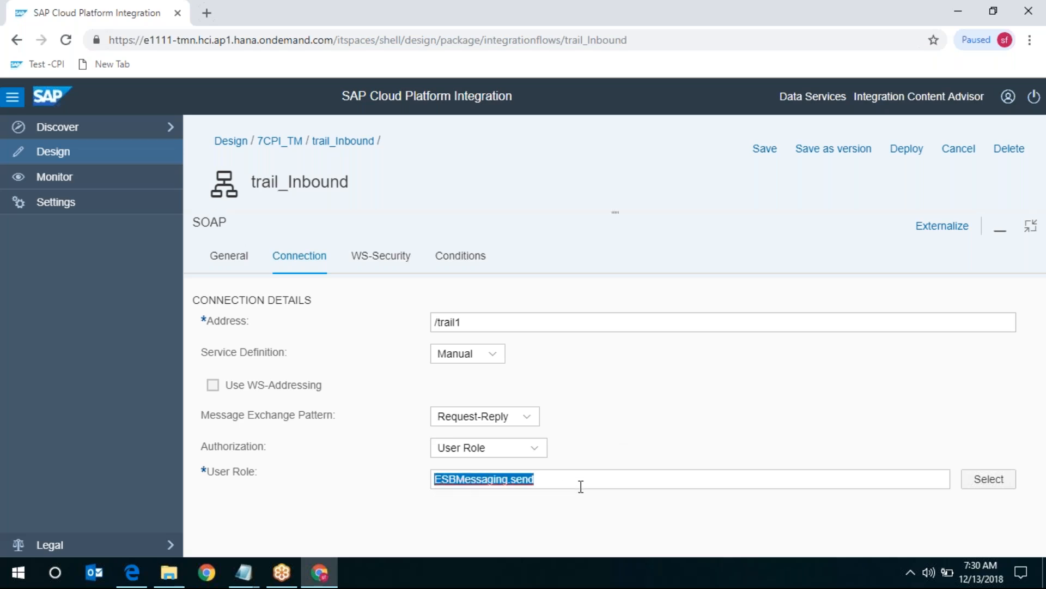
pyautogui.click(662, 412)
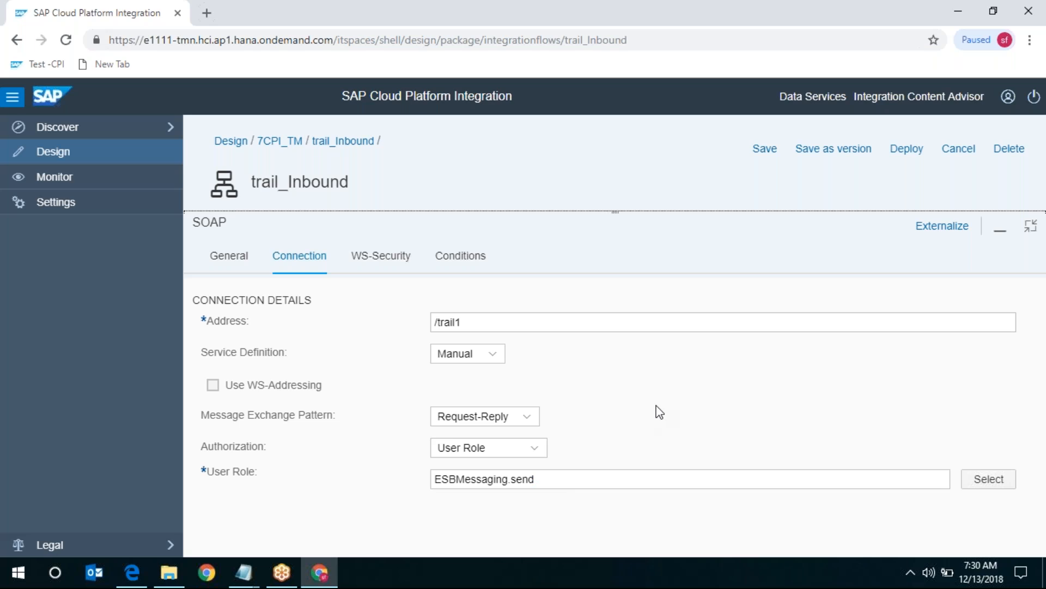
pyautogui.moveTo(386, 257); pyautogui.dragTo(390, 256)
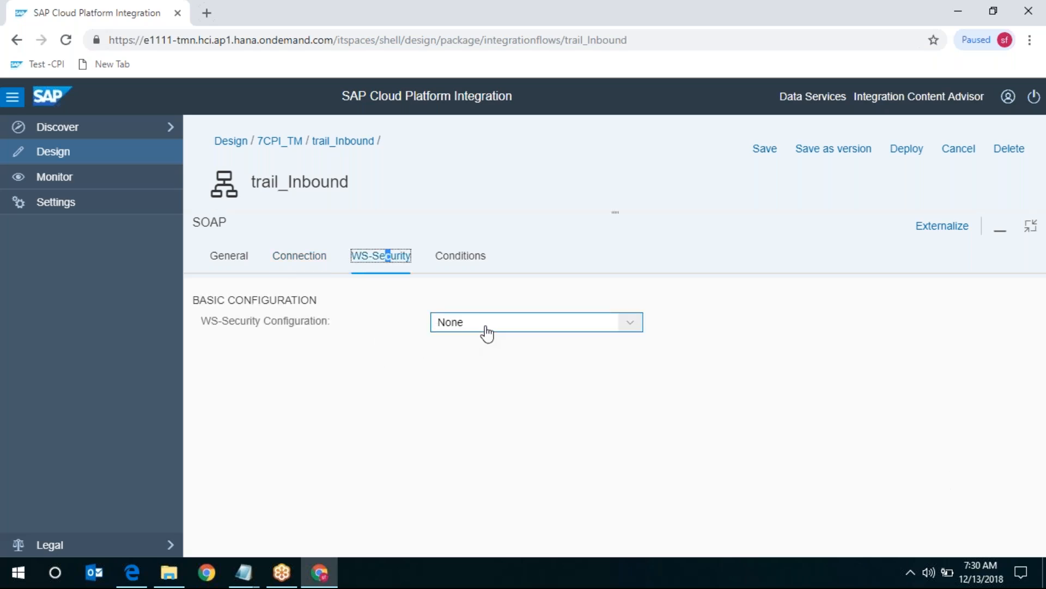
# - Leave WS-Security Configuration at None and show the Conditions limits: Body 40 MB, Attachments 100 MB
pyautogui.click(632, 326)
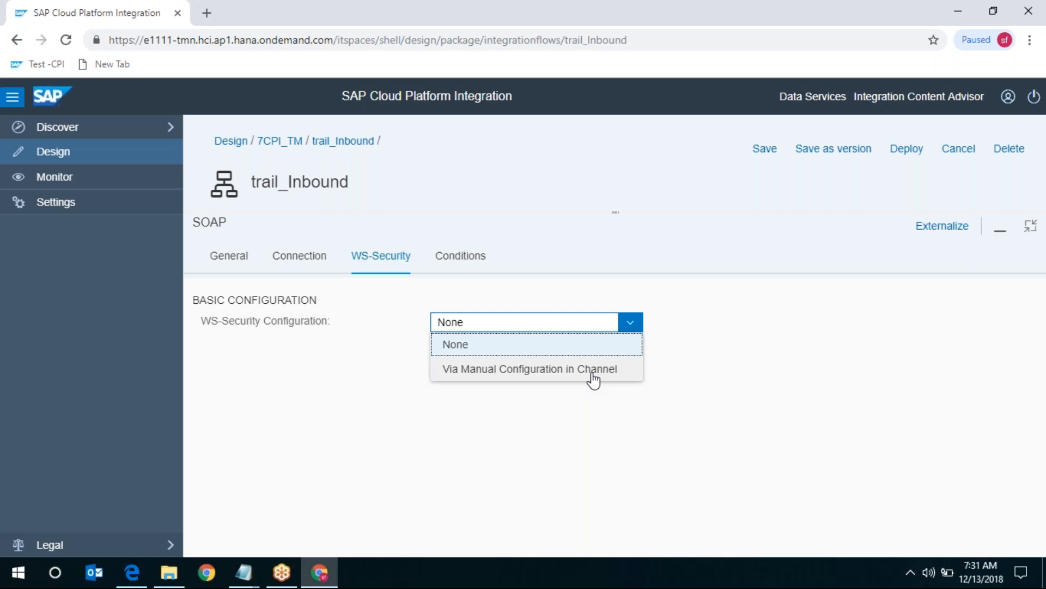
pyautogui.click(352, 369)
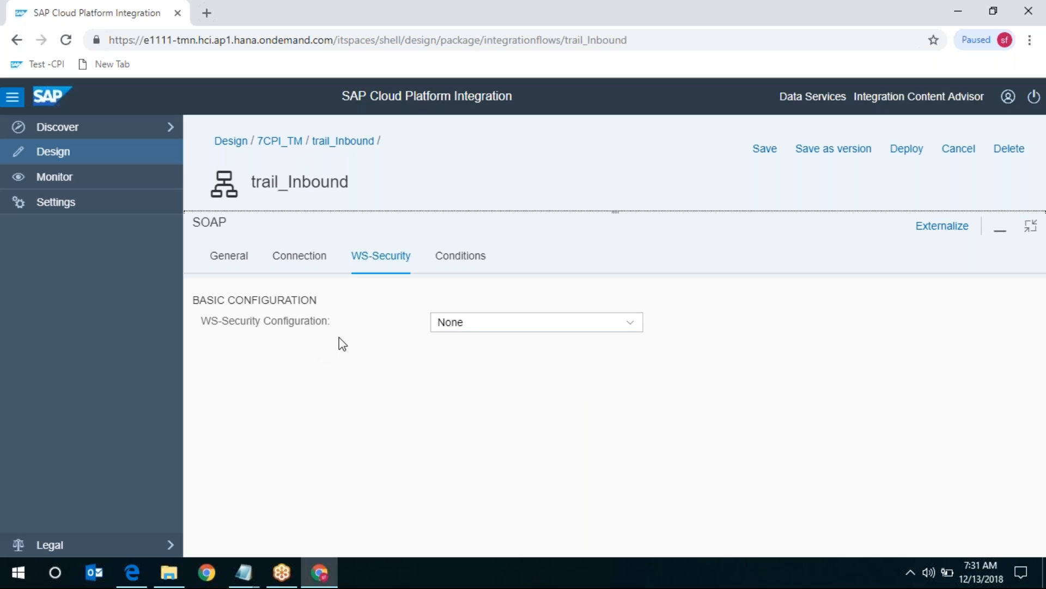
pyautogui.click(452, 270)
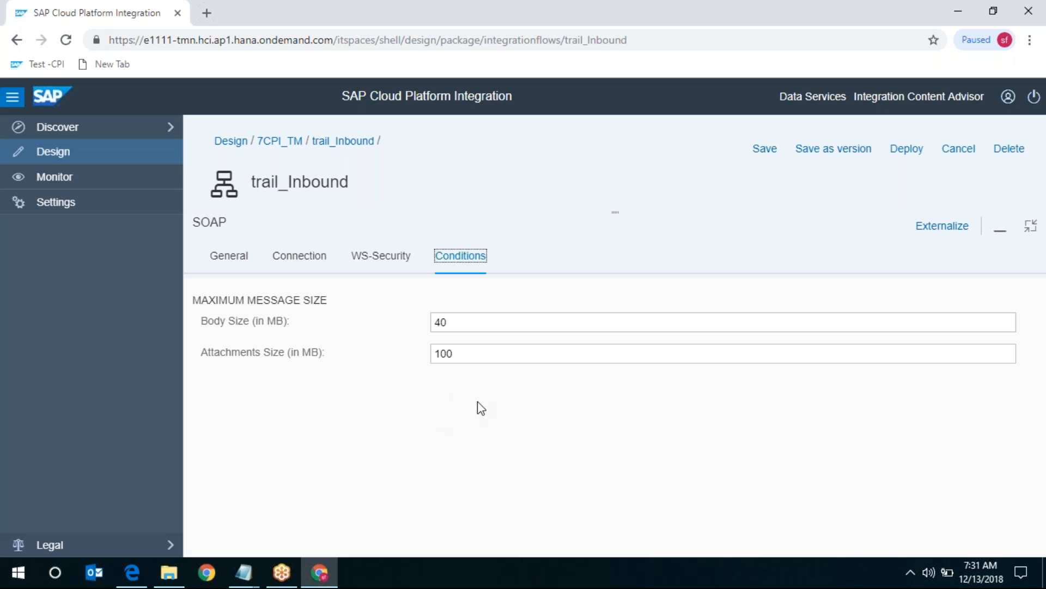
# - Leave Body Size 40 and Attachments Size 100 unchanged, then restore the flow diagram view
pyautogui.doubleClick(459, 326)
pyautogui.click(497, 356)
pyautogui.click(1030, 226)
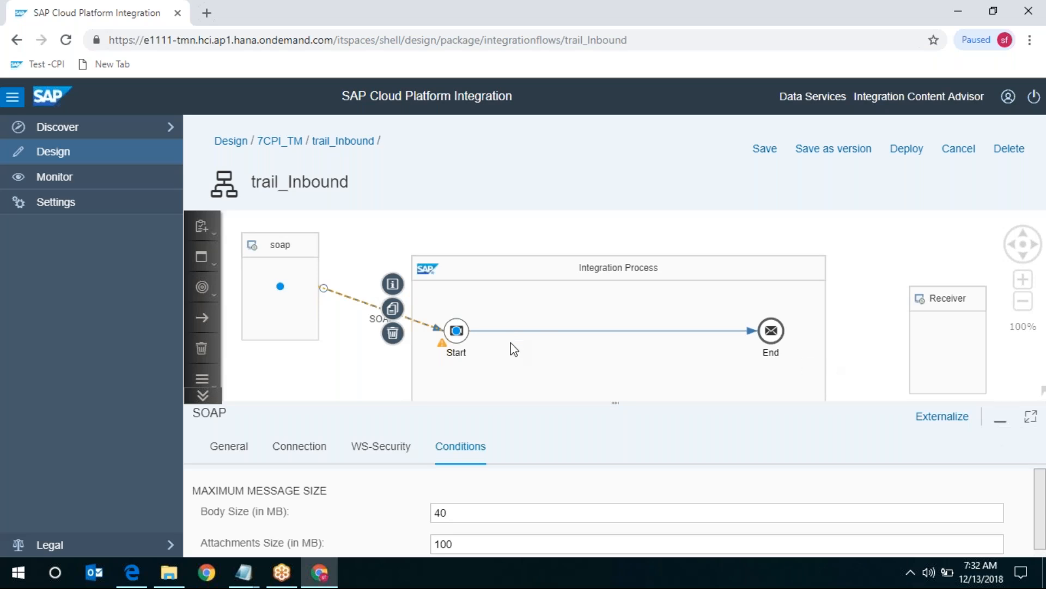
# - Delete the Start-to-End connection and place a Content Modifier from Message Transformers in the process
pyautogui.click(565, 330)
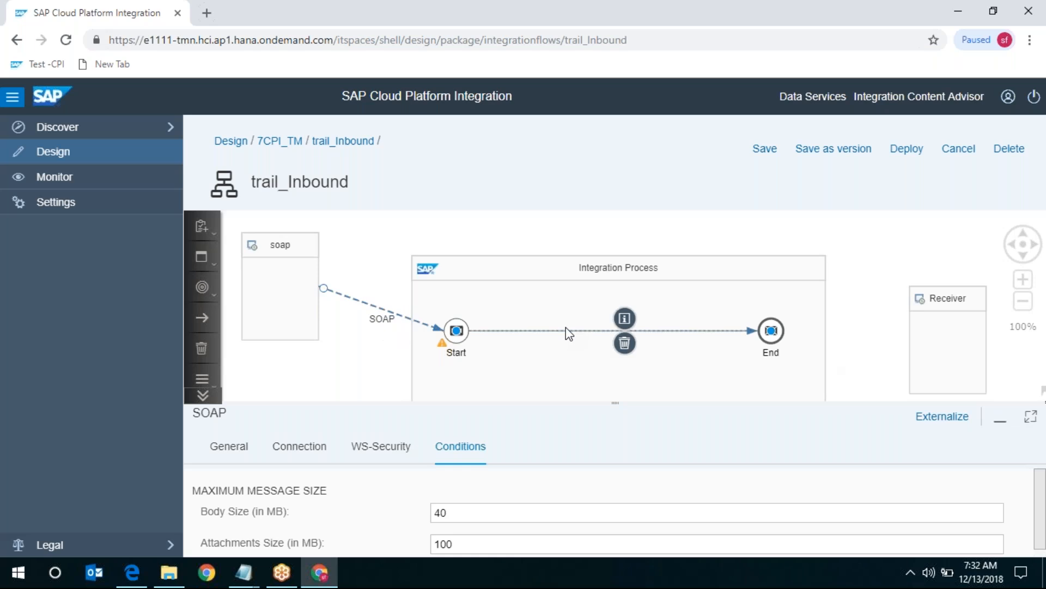
pyautogui.click(624, 345)
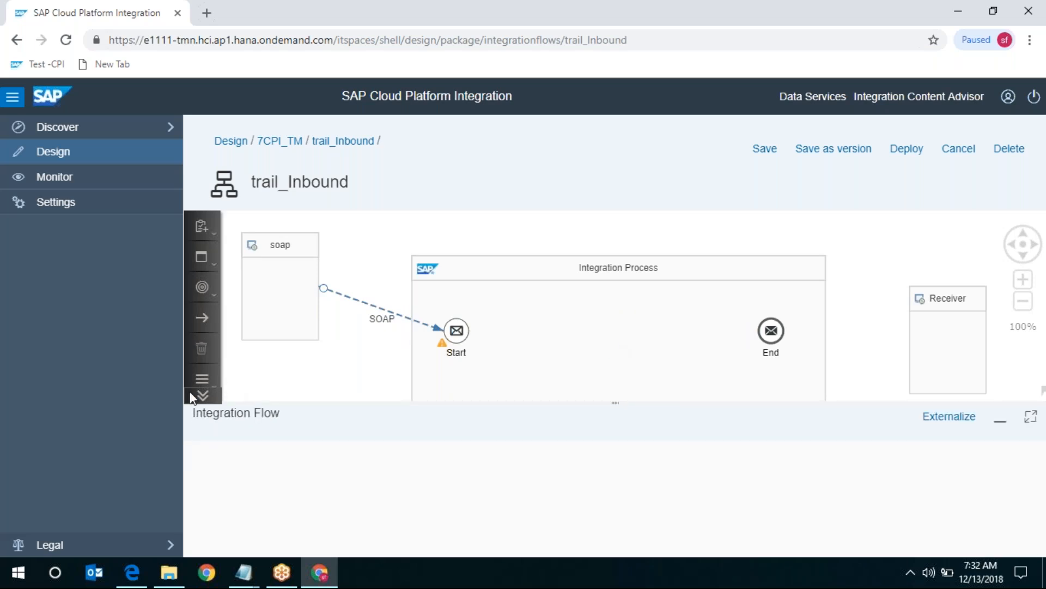
pyautogui.click(202, 396)
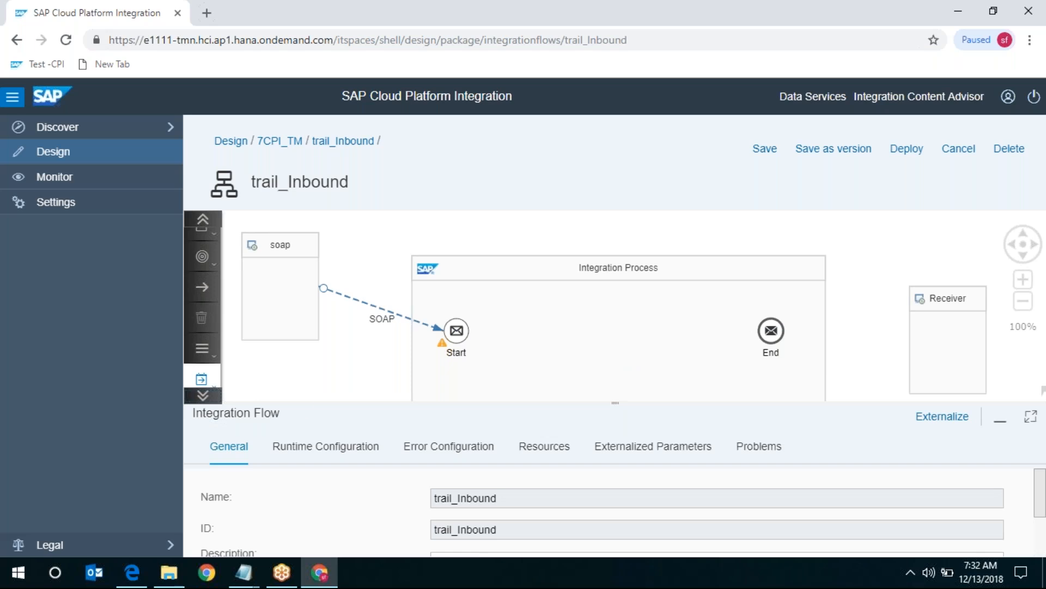
pyautogui.click(201, 379)
pyautogui.click(346, 308)
pyautogui.click(594, 328)
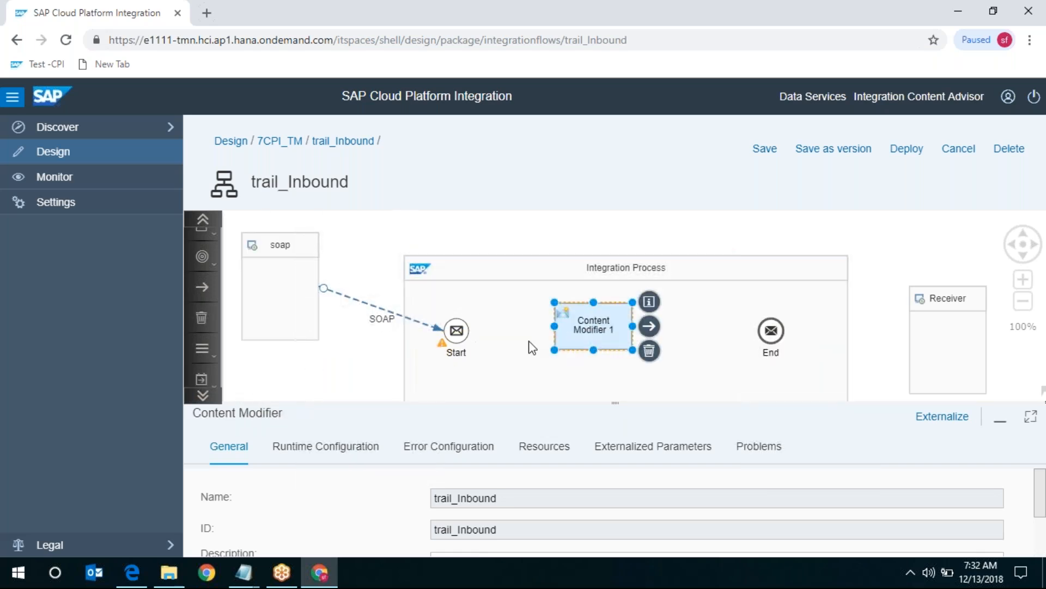
# - Connect Start to Content Modifier 1 and Content Modifier 1 to End
pyautogui.click(466, 333)
pyautogui.moveTo(486, 331); pyautogui.dragTo(773, 328)
pyautogui.click(626, 331)
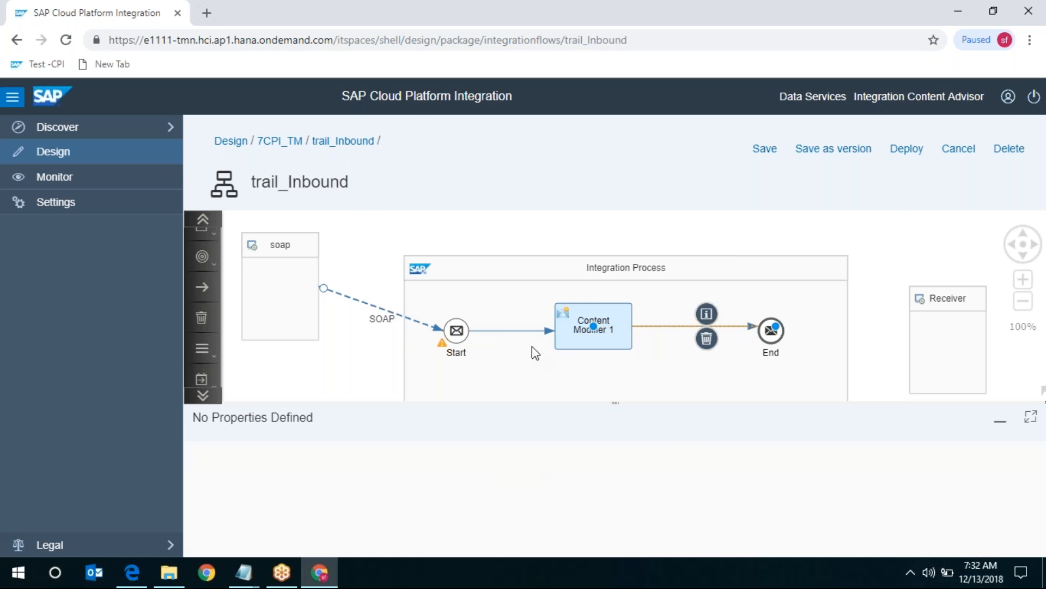
pyautogui.click(577, 326)
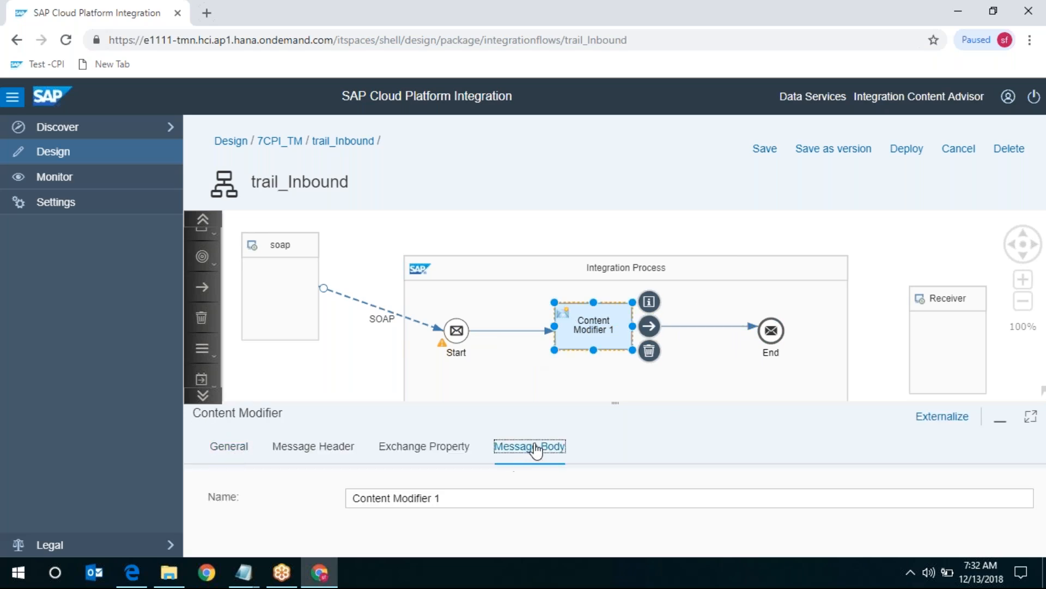
# - Set Content Modifier 1's message body to <tm>this is my first iflow</tm>
pyautogui.click(532, 447)
pyautogui.click(1030, 417)
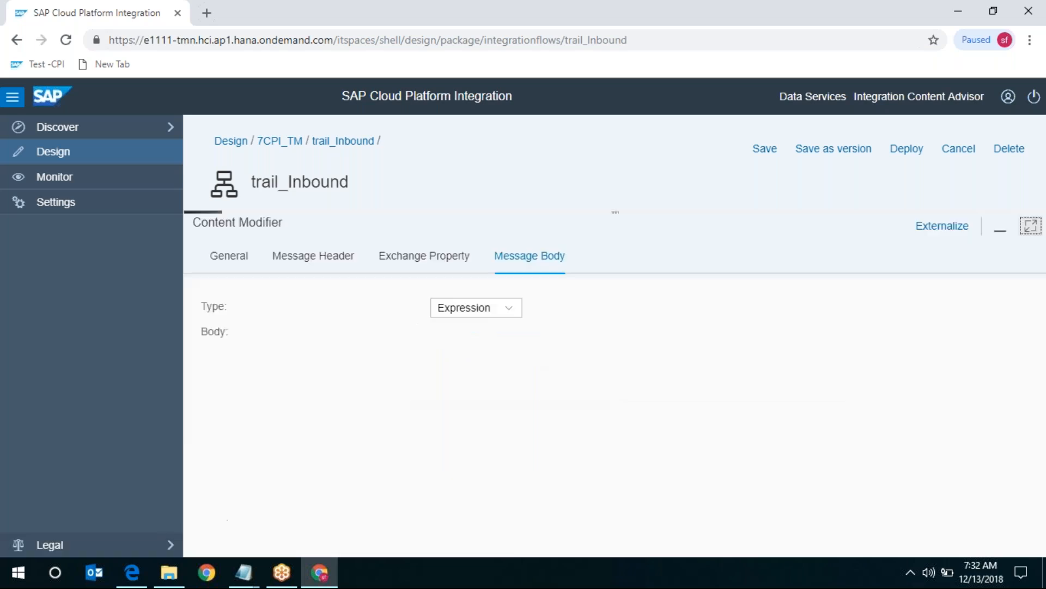
pyautogui.click(476, 347)
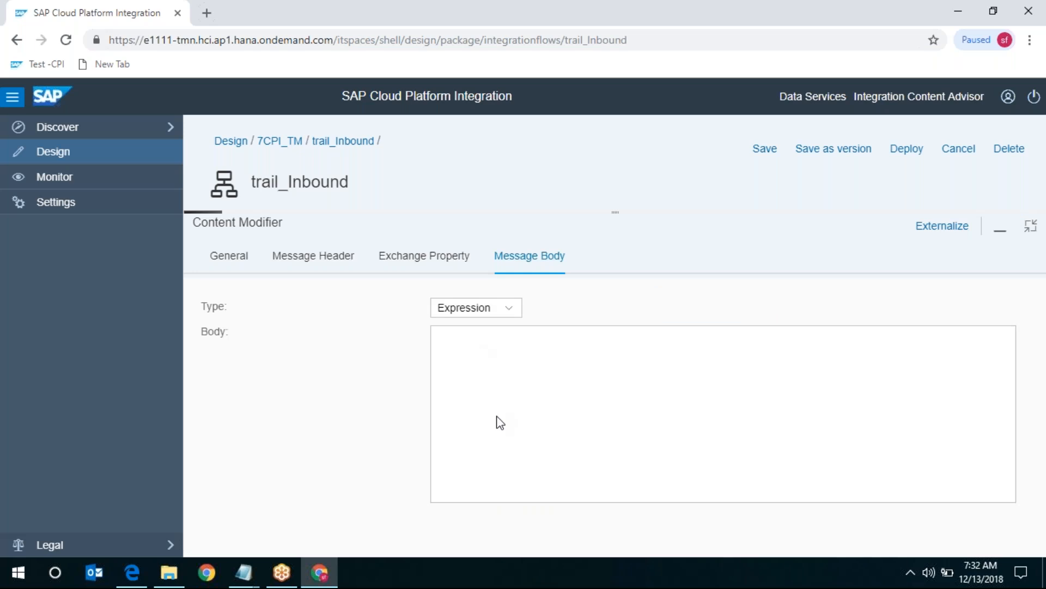
pyautogui.write('<tm>this is my firs')
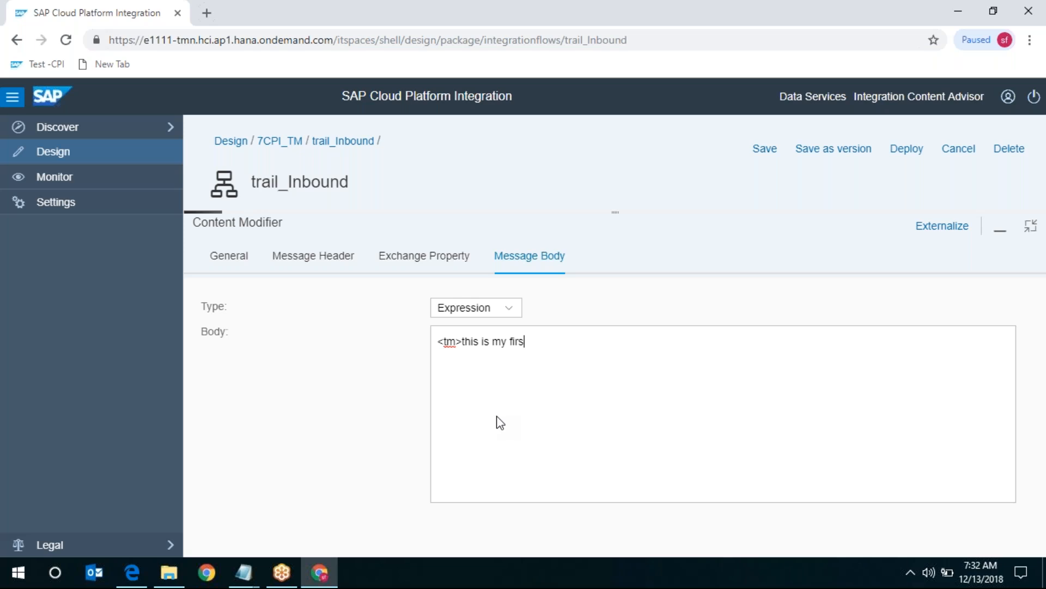
pyautogui.write('t iflow</tm>')
pyautogui.click(482, 344)
pyautogui.press('BackSpace')
# - Restore the diagram view and delete the Receiver box from the flow
pyautogui.click(1035, 238)
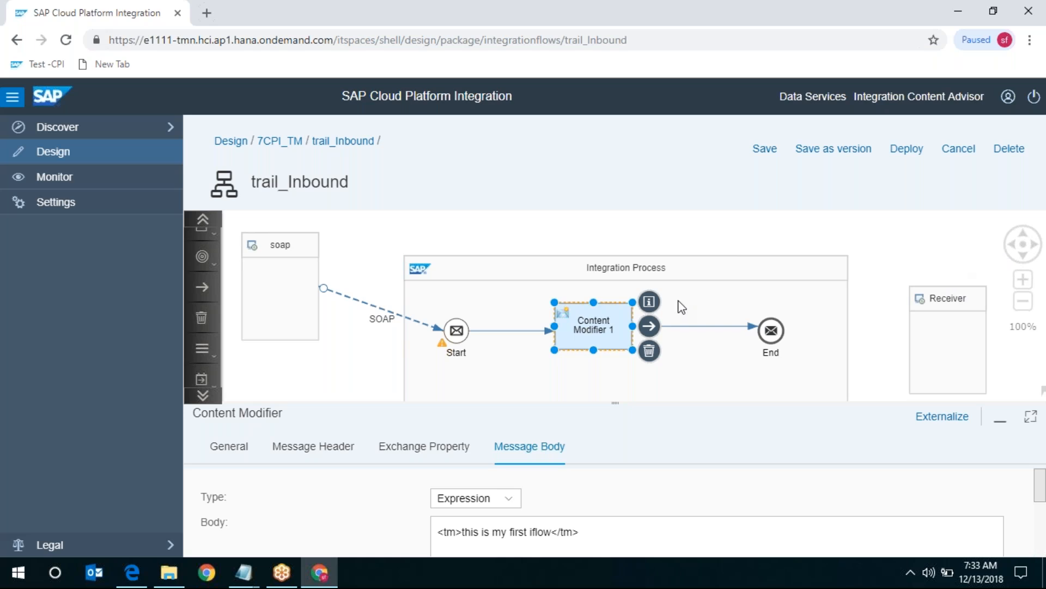
pyautogui.click(949, 305)
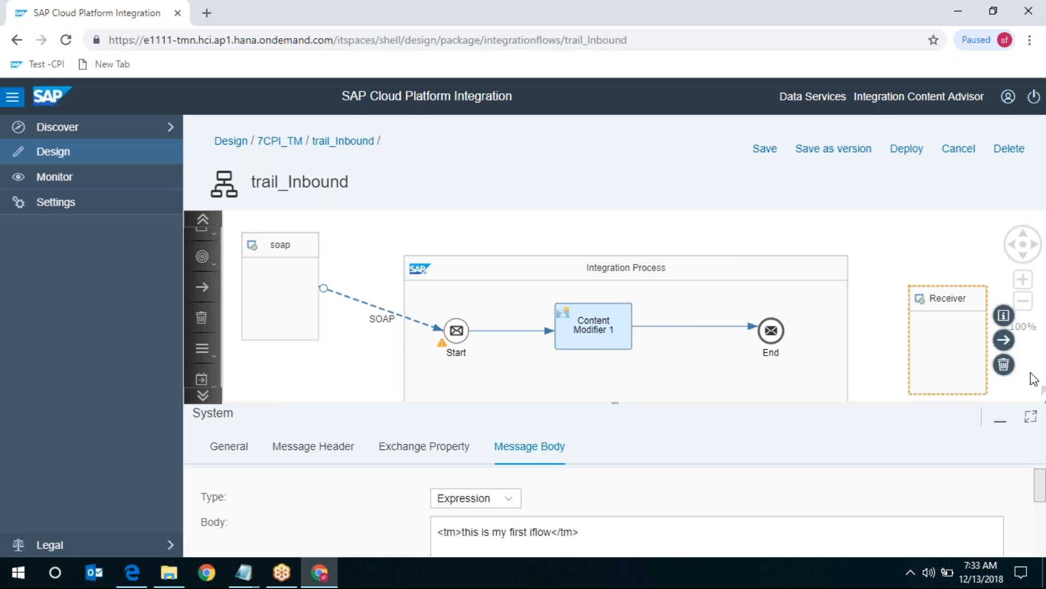
pyautogui.click(1004, 364)
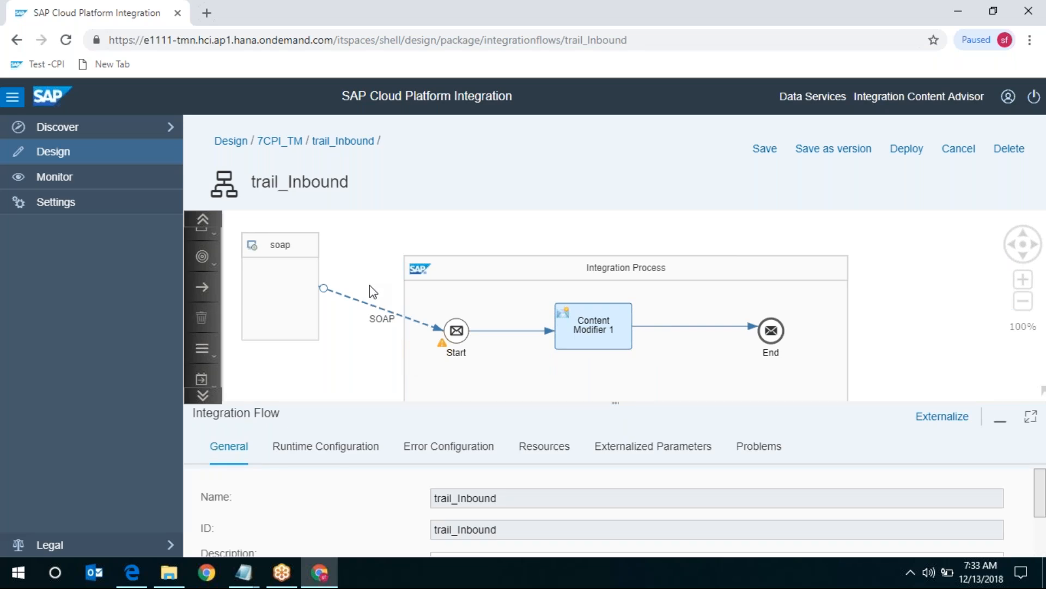
# - Save trail_Inbound as new version 1.0.1, leaving edit mode
pyautogui.click(607, 329)
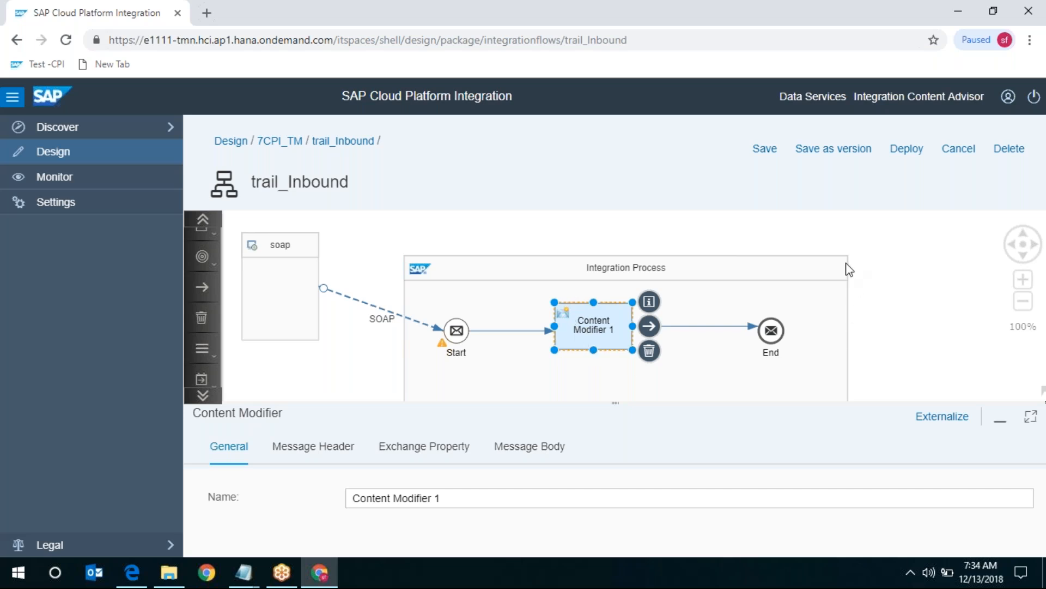
pyautogui.click(826, 148)
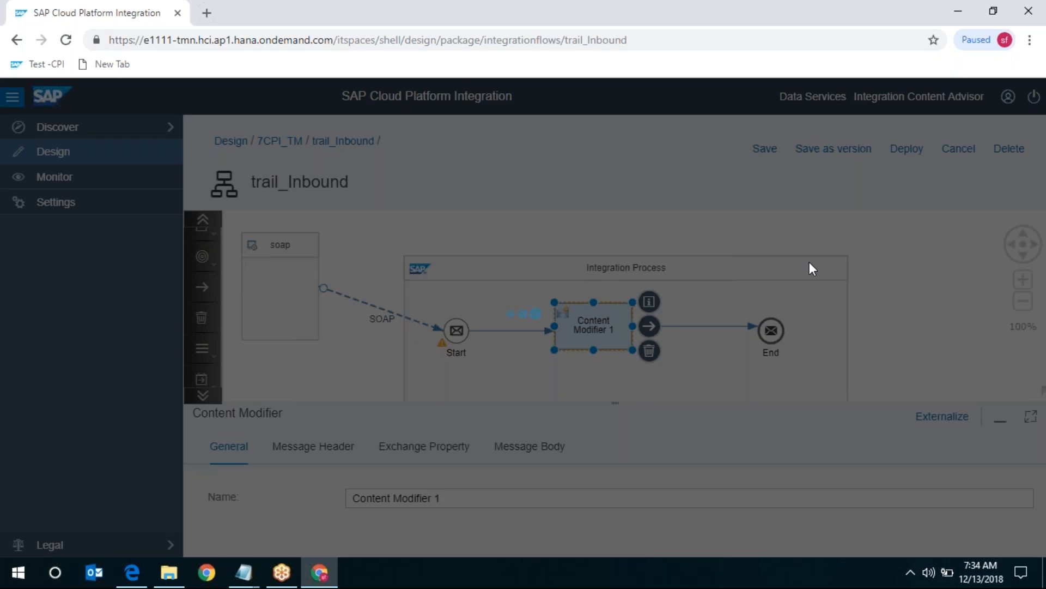
pyautogui.click(647, 399)
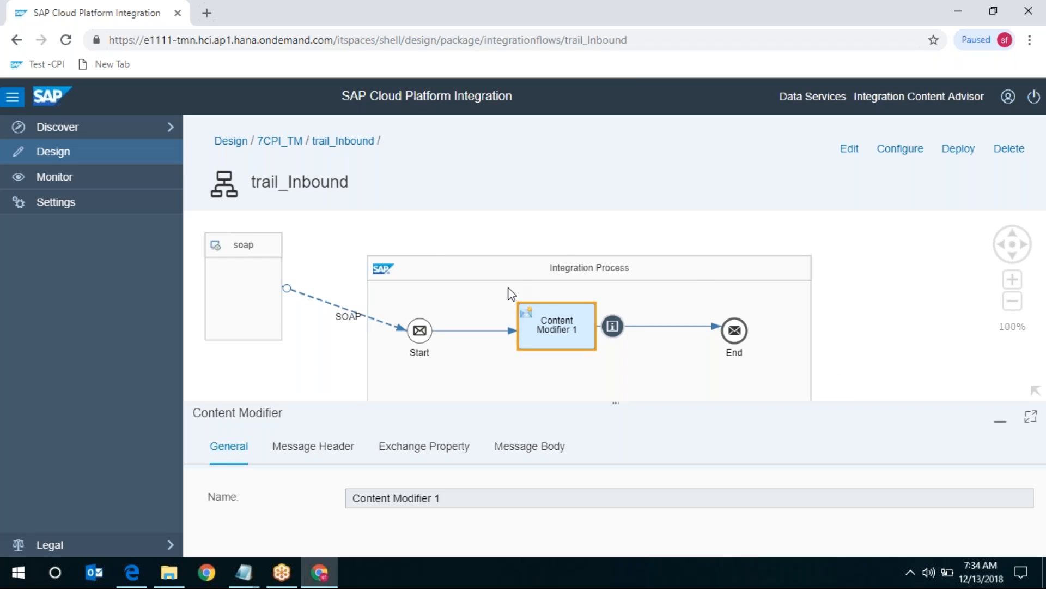
# - Deploy trail_Inbound, confirming the deployment and dismissing the deployment-started message
pyautogui.click(958, 155)
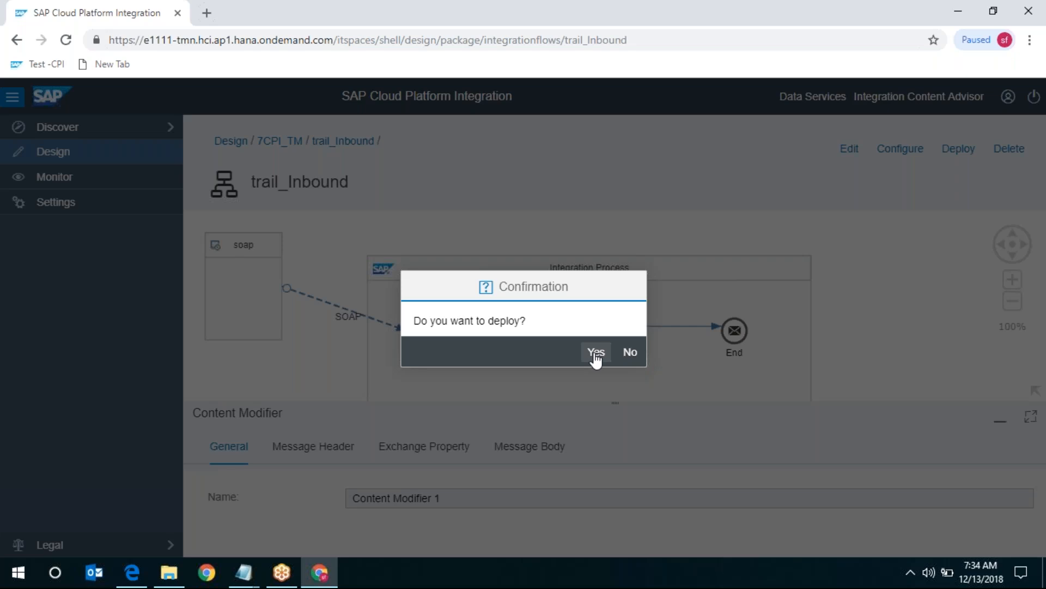
pyautogui.click(596, 353)
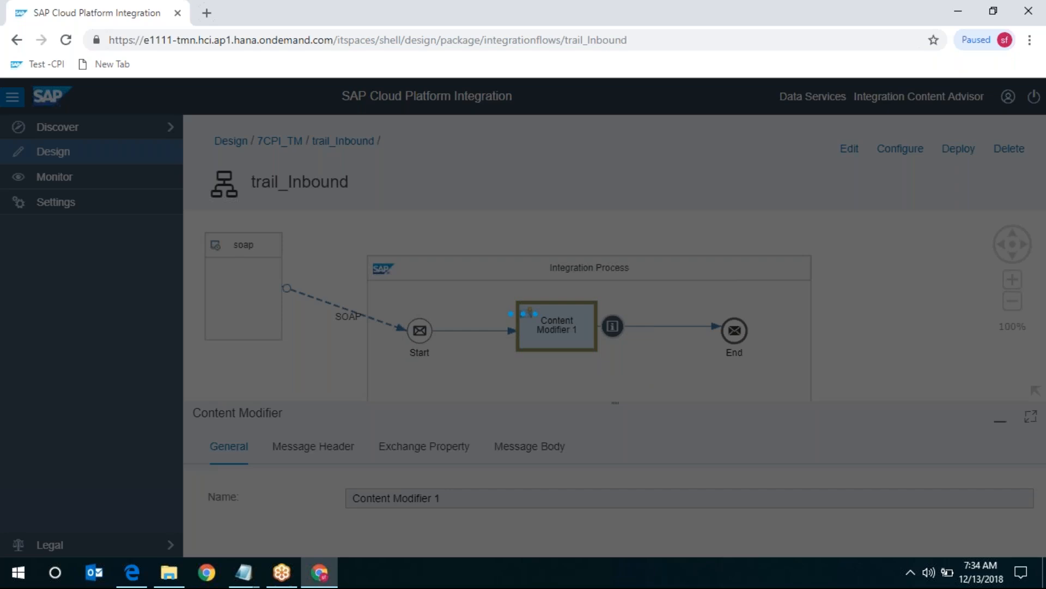
pyautogui.click(628, 354)
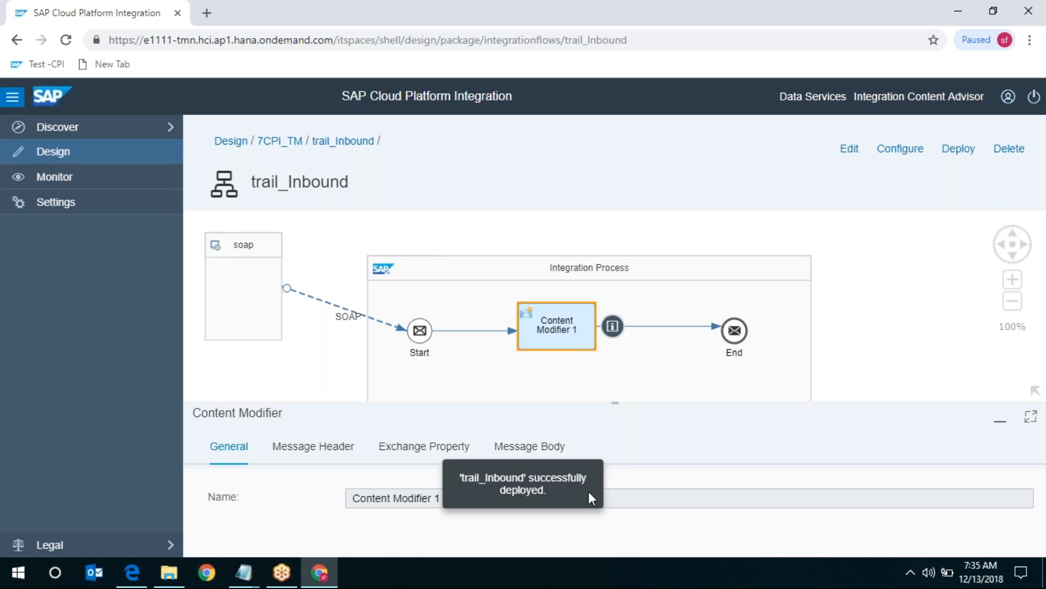
pyautogui.click(15, 578)
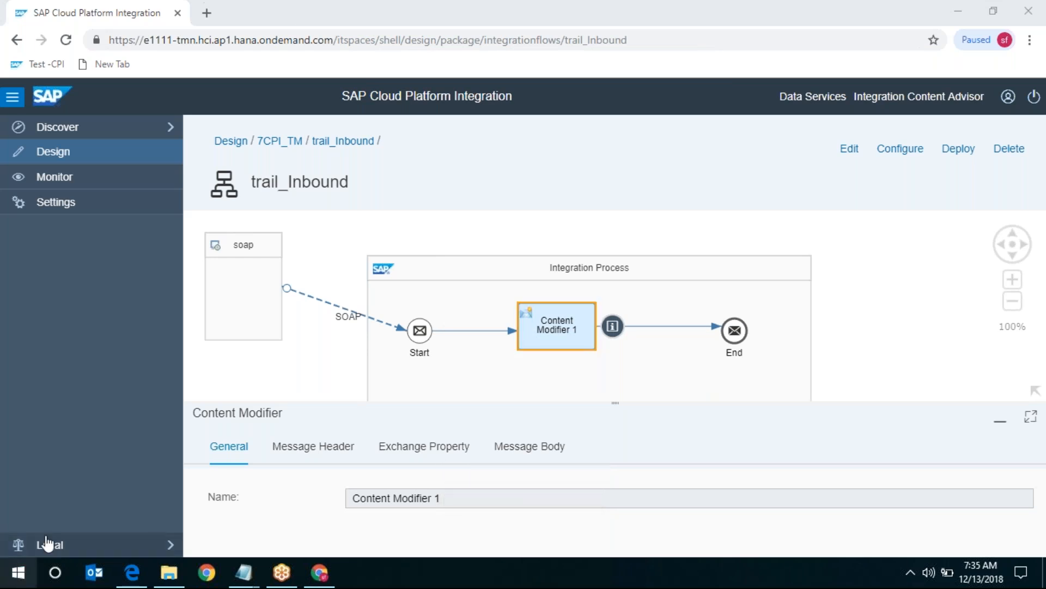
pyautogui.click(20, 576)
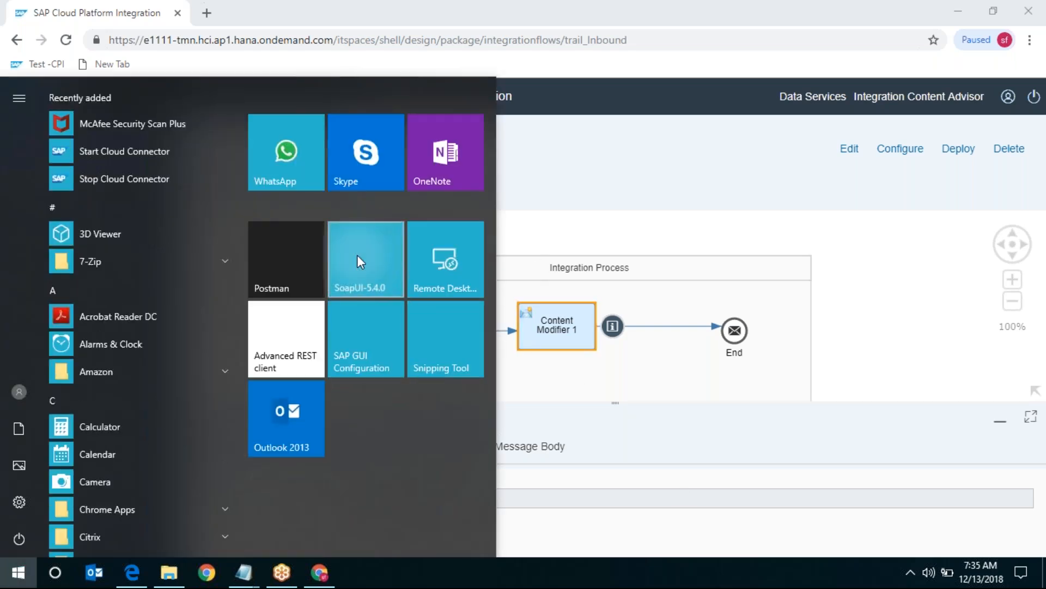
pyautogui.click(823, 213)
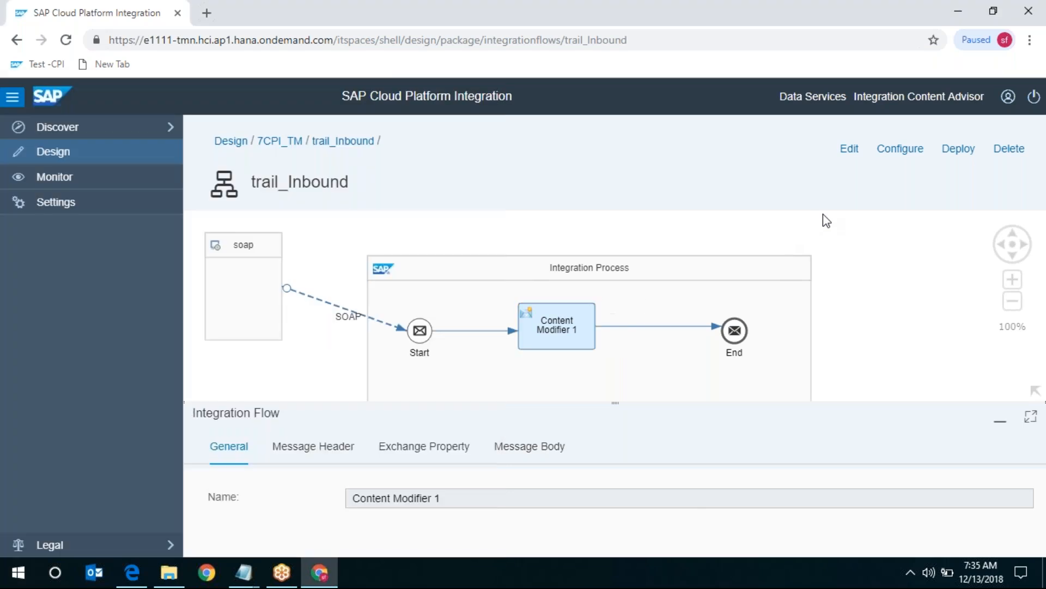
pyautogui.click(823, 213)
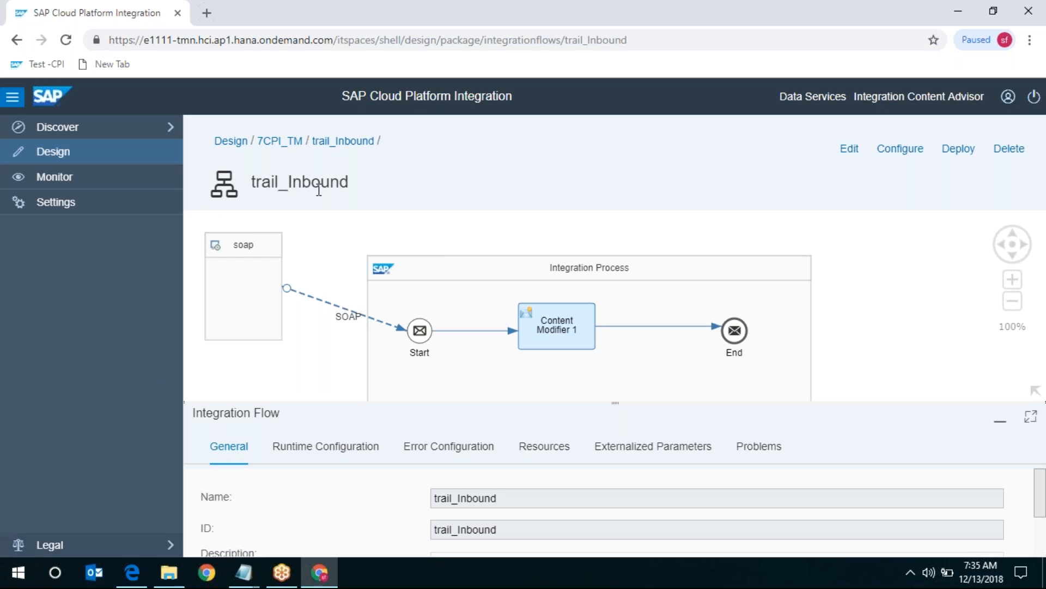
# - In Monitor, list all 108 integration content items, with trail_Inbound showing Started
pyautogui.click(76, 178)
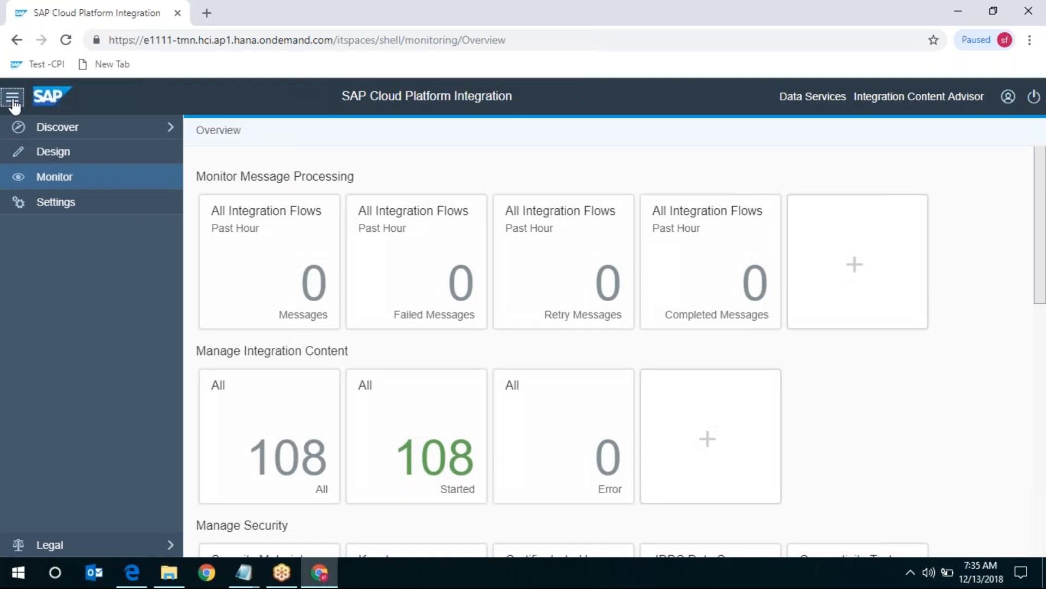
pyautogui.click(12, 101)
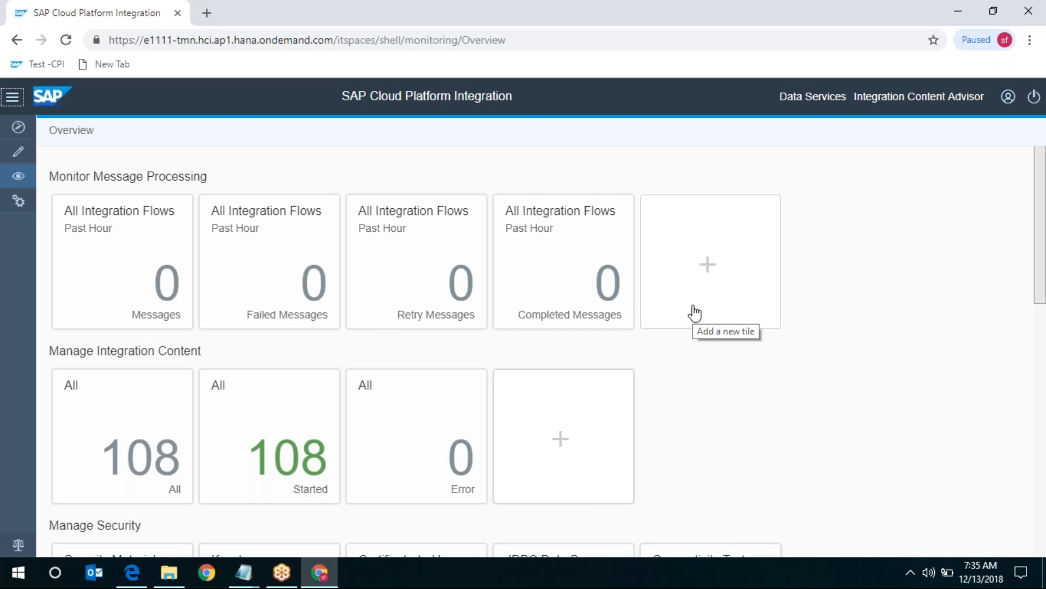
pyautogui.moveTo(114, 353); pyautogui.dragTo(248, 361)
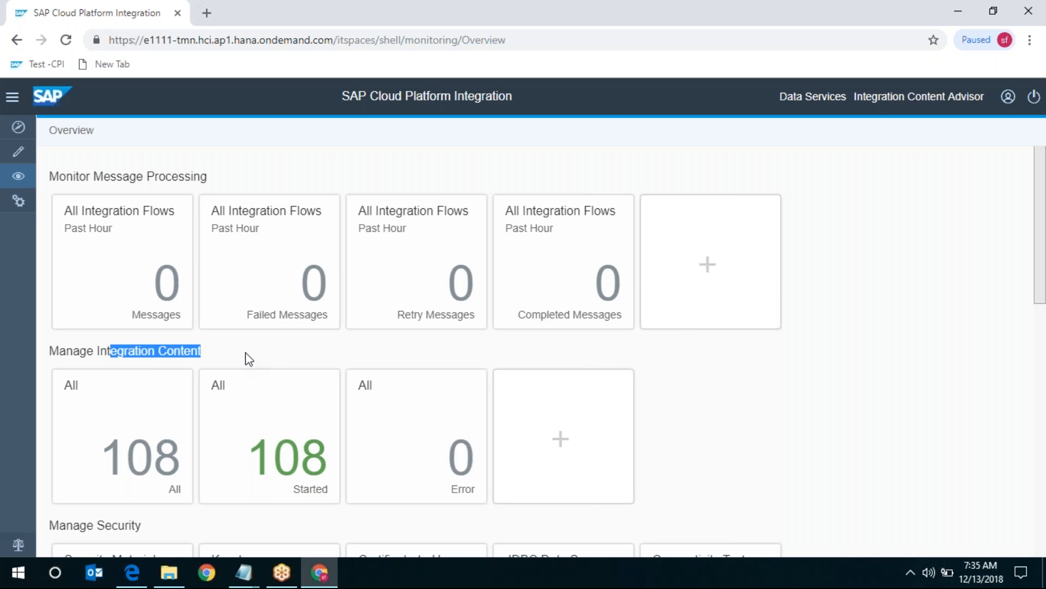
pyautogui.click(85, 452)
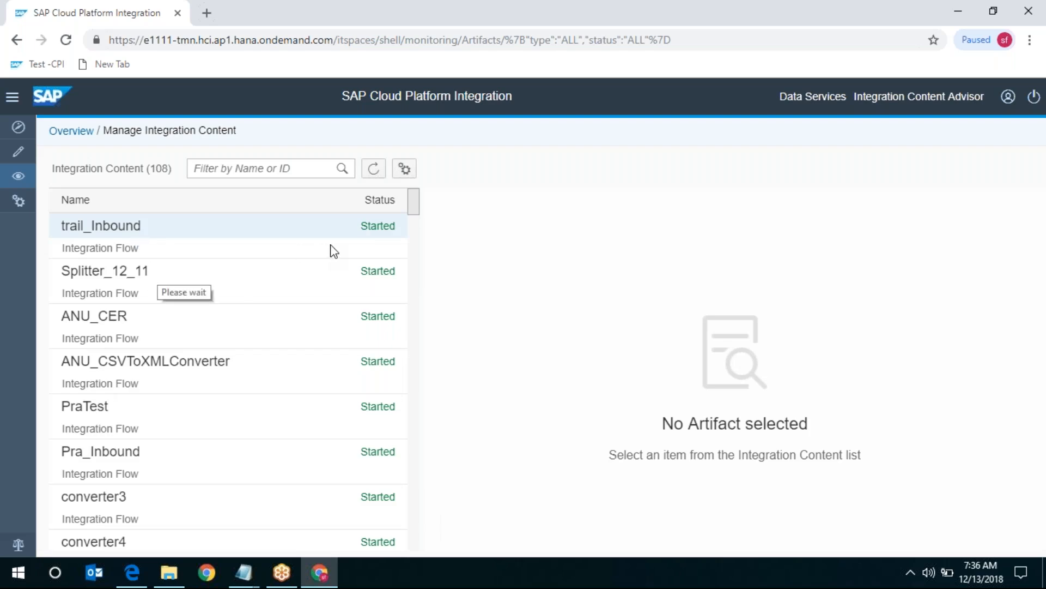
# - Show trail_Inbound's endpoints and select the full endpoint URL ending in /cxf/trail1
pyautogui.click(374, 238)
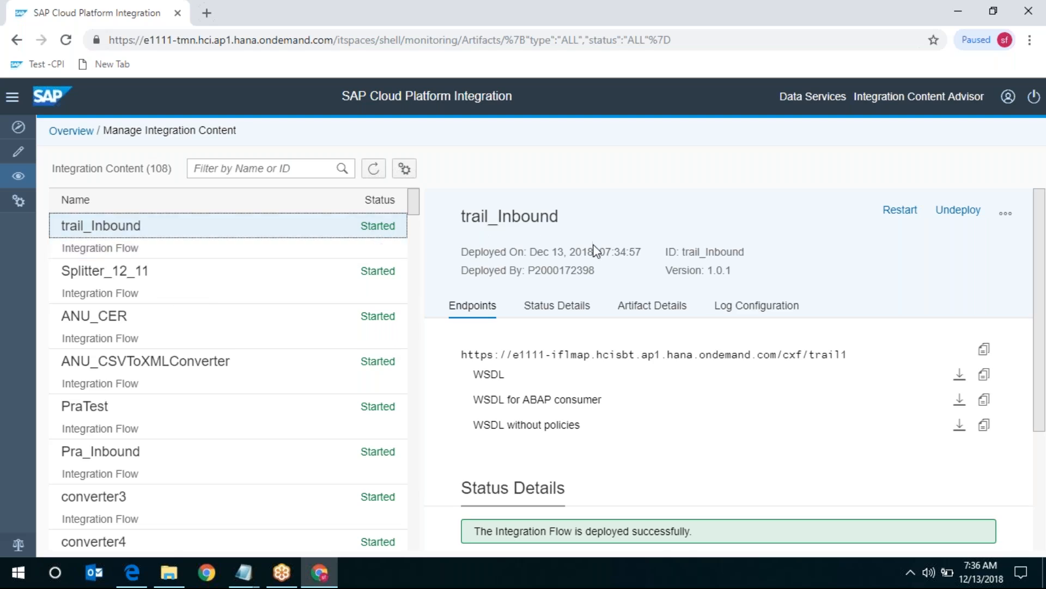
pyautogui.click(462, 314)
pyautogui.click(462, 314)
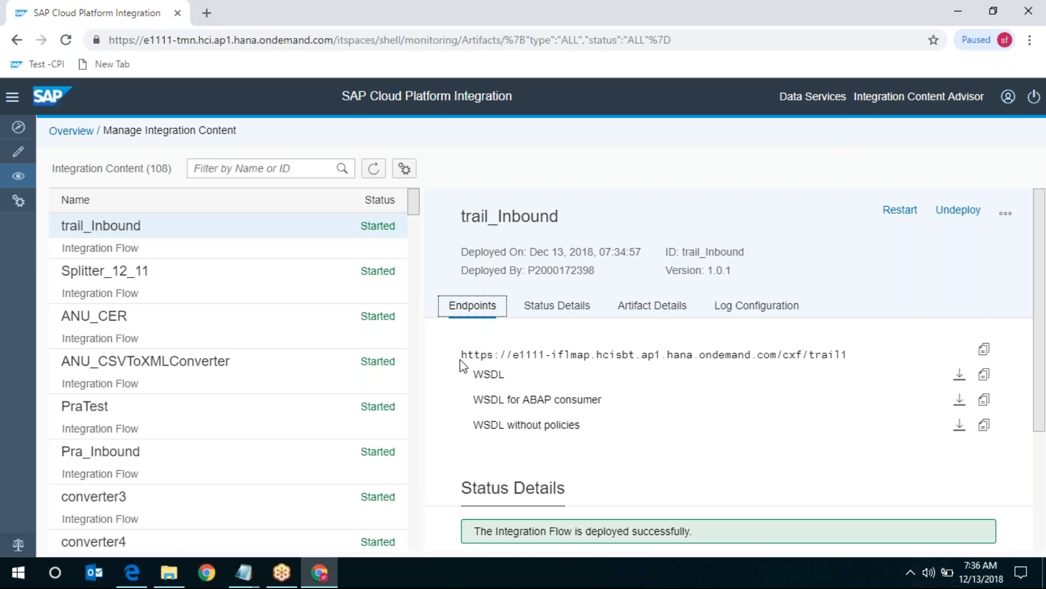
pyautogui.moveTo(810, 356); pyautogui.dragTo(862, 358)
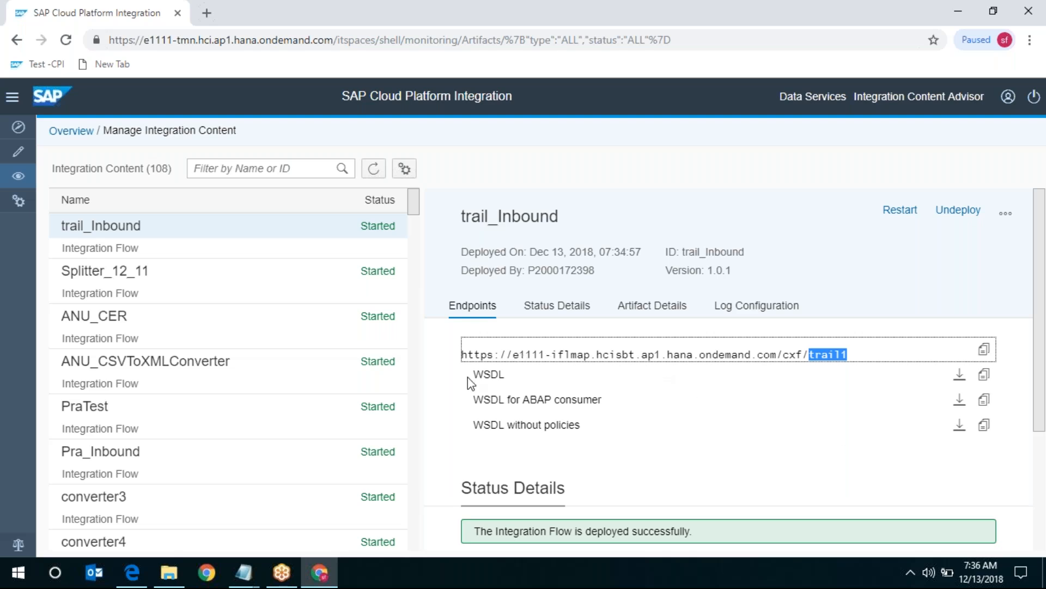
pyautogui.click(463, 353)
pyautogui.moveTo(463, 353); pyautogui.dragTo(847, 354)
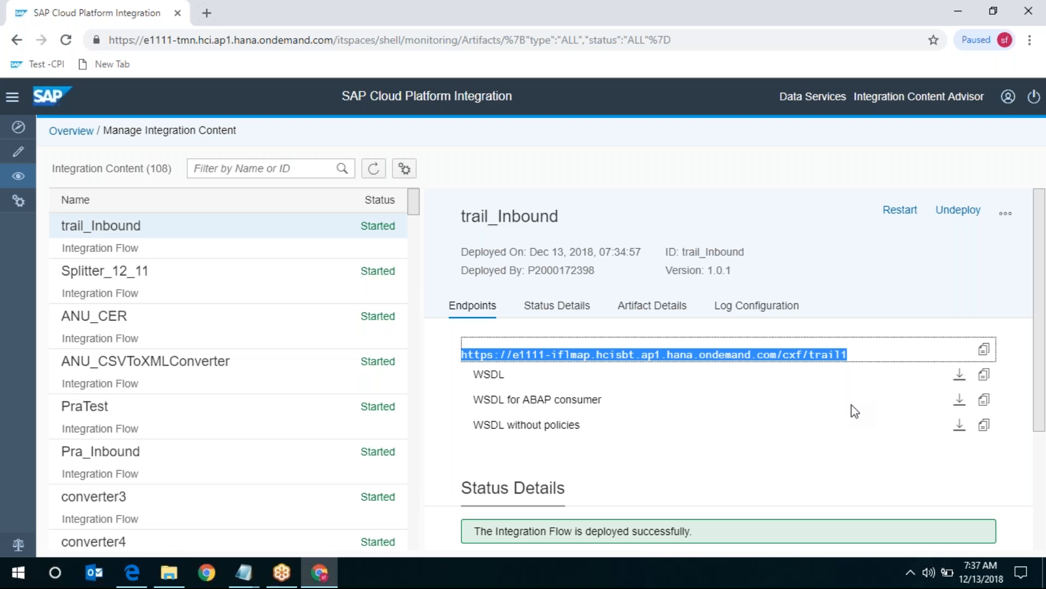
# - Review trail_Inbound's Status Details, Artifact Details and Log Configuration, keeping Log Level at Info
pyautogui.click(561, 307)
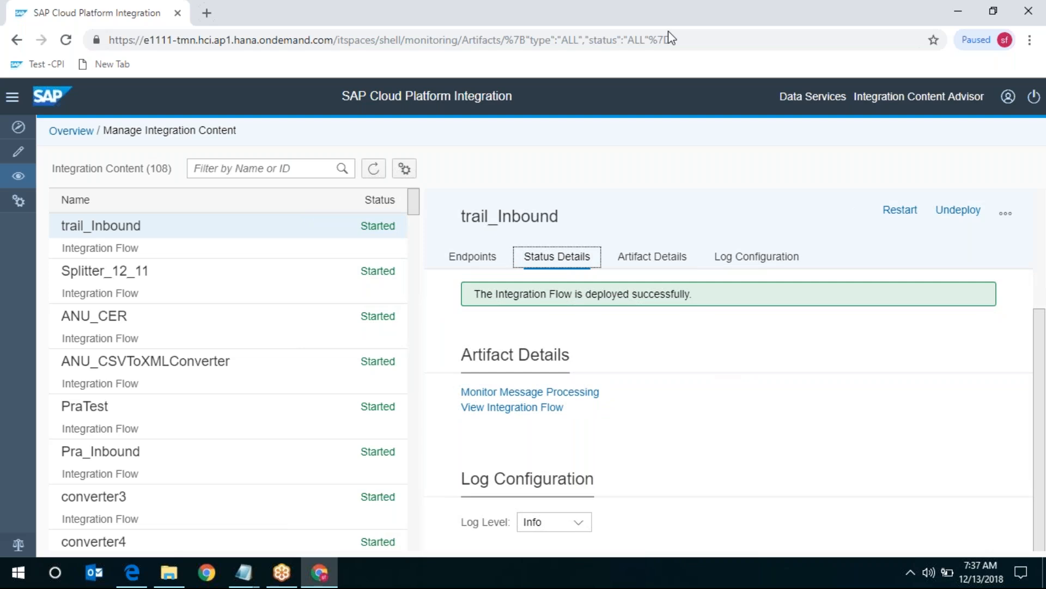
pyautogui.click(652, 257)
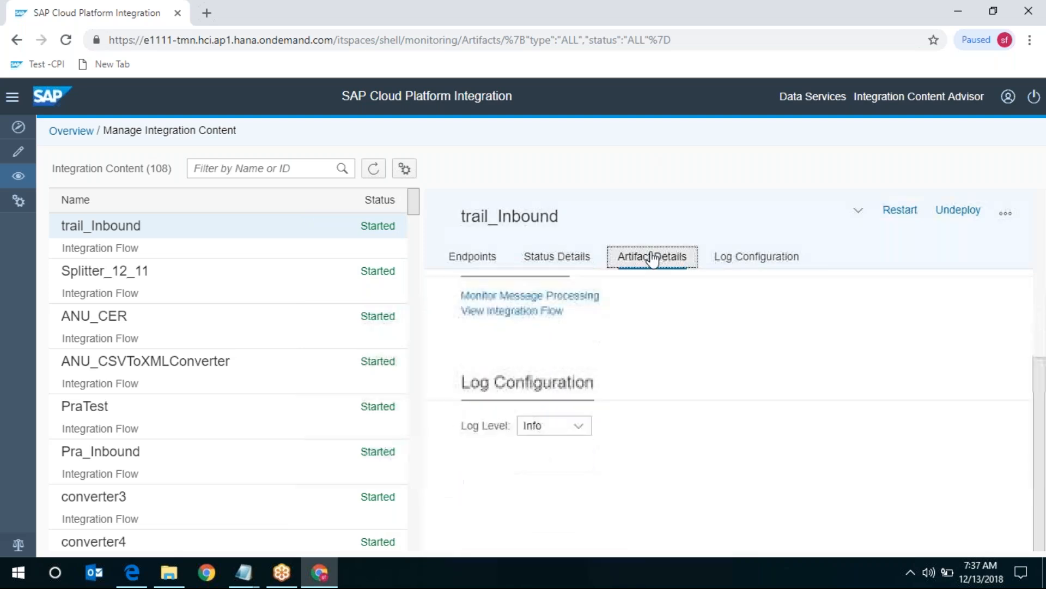
pyautogui.scroll(2, 649, 347)
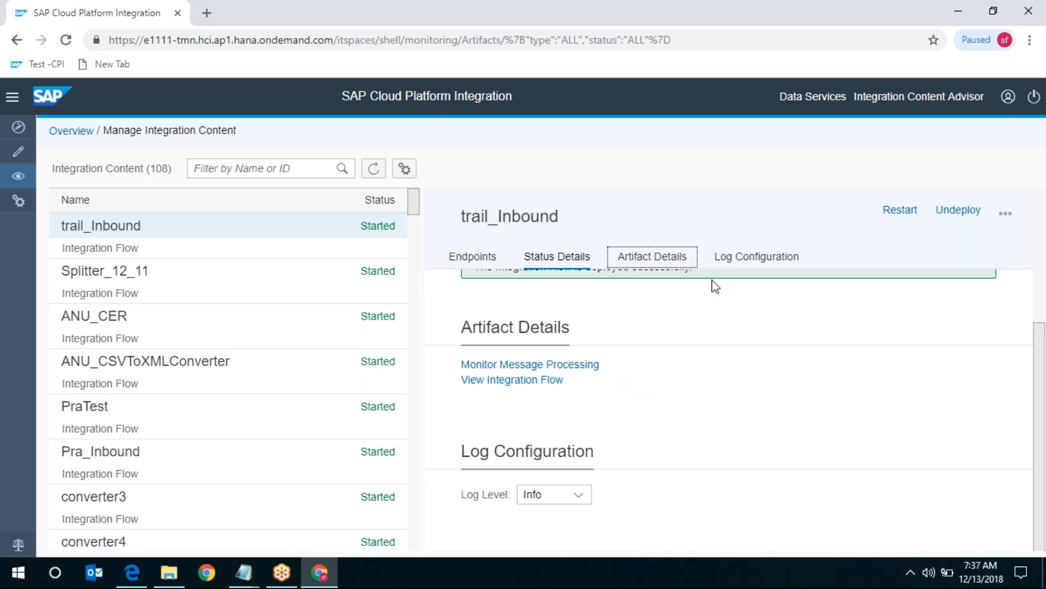
pyautogui.click(754, 260)
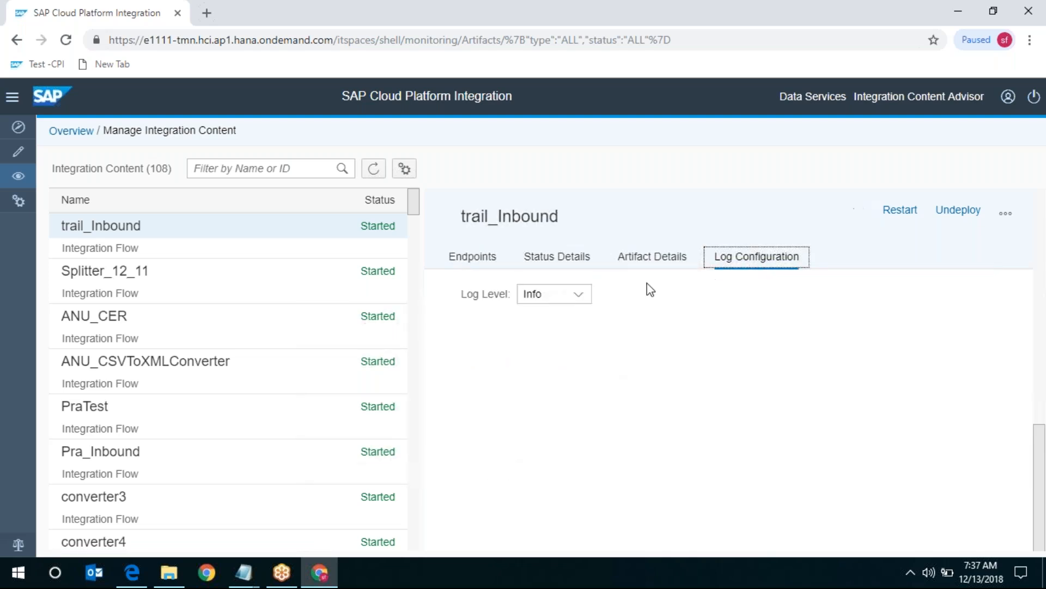
pyautogui.click(580, 299)
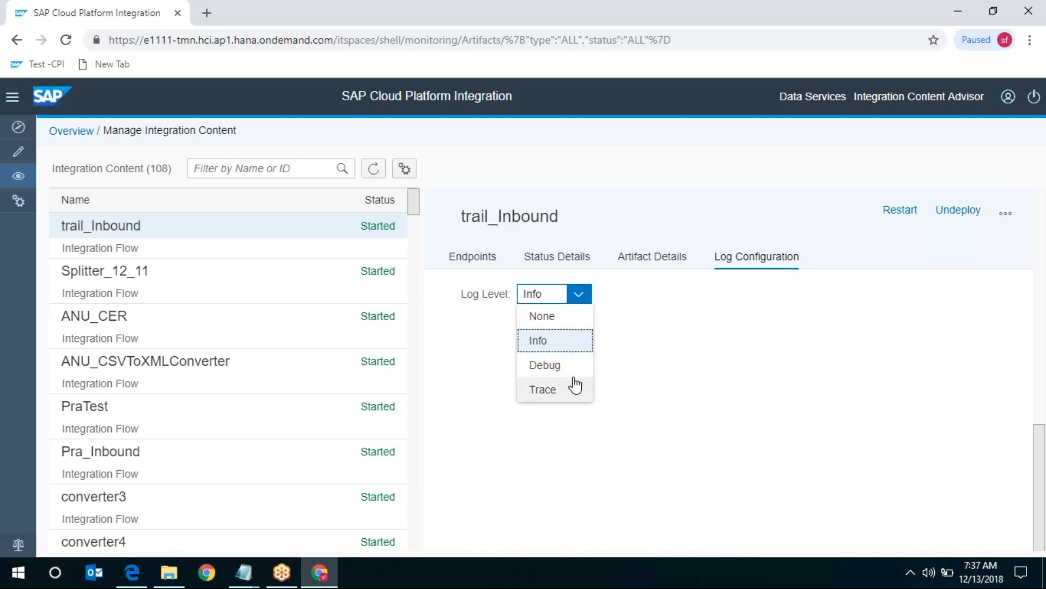
pyautogui.click(634, 359)
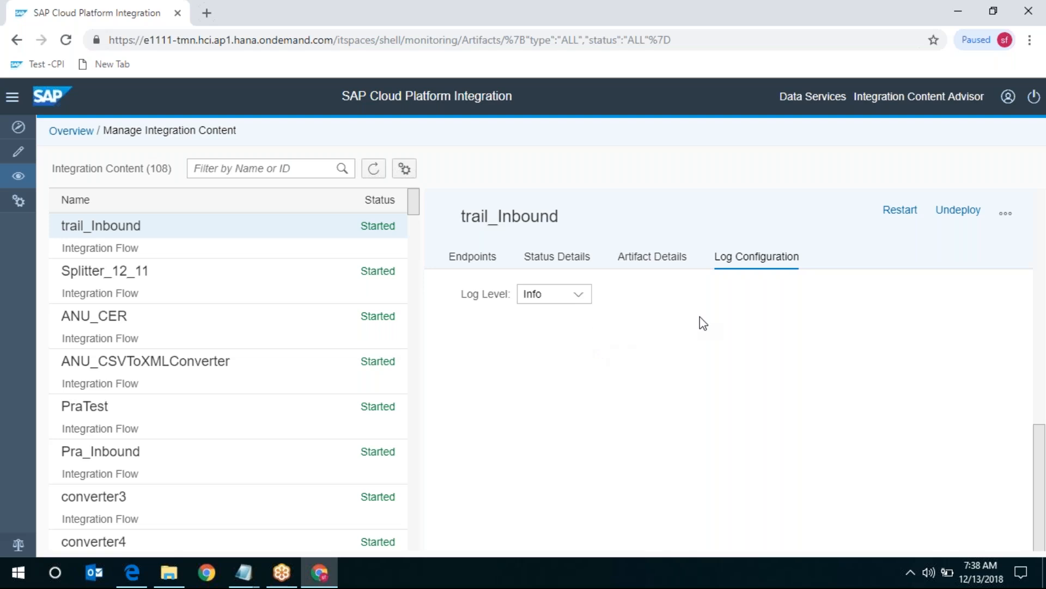
# - Return to trail_Inbound's endpoints and select the whole /cxf/trail1 endpoint URL
pyautogui.click(482, 257)
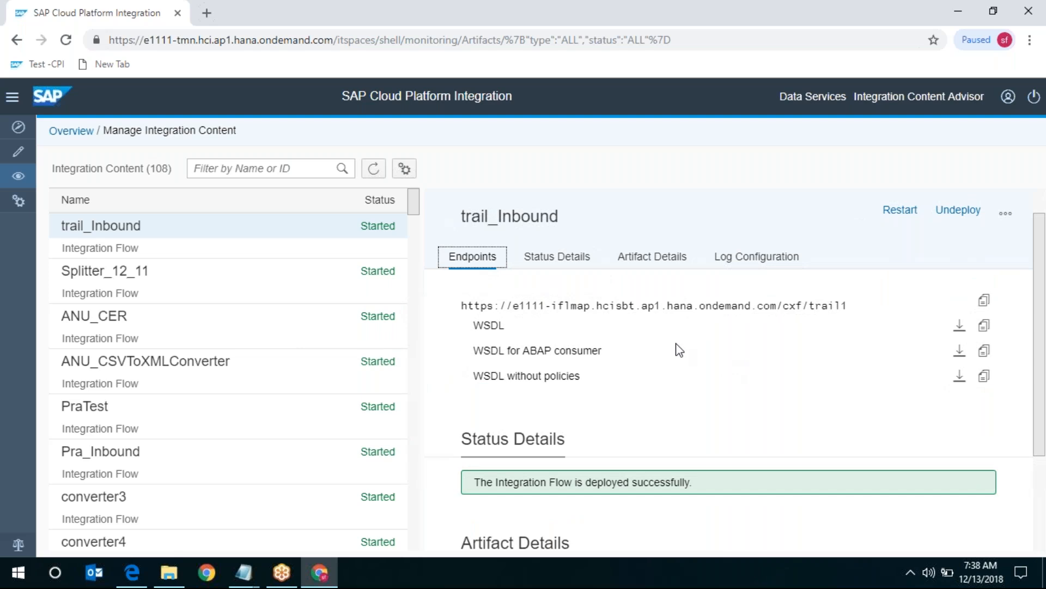
pyautogui.moveTo(464, 301); pyautogui.dragTo(891, 303)
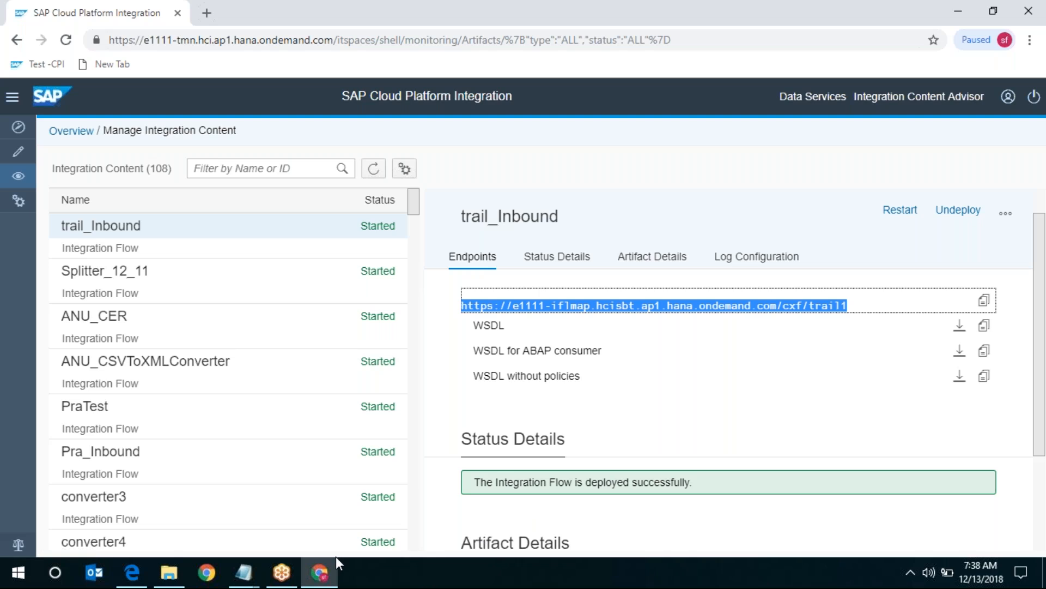
pyautogui.hotkey('alt', 'Tab')
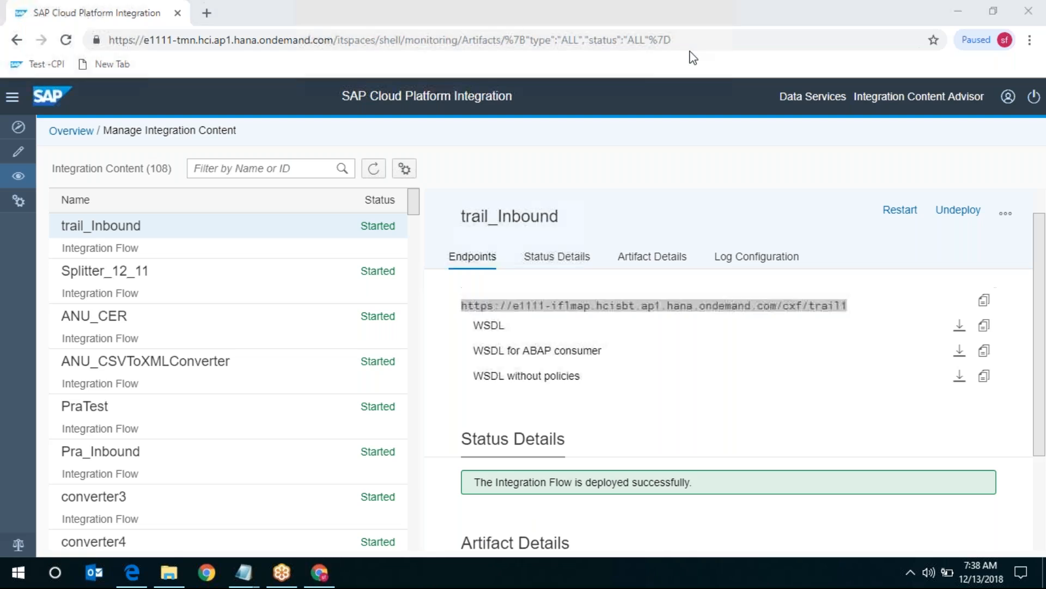
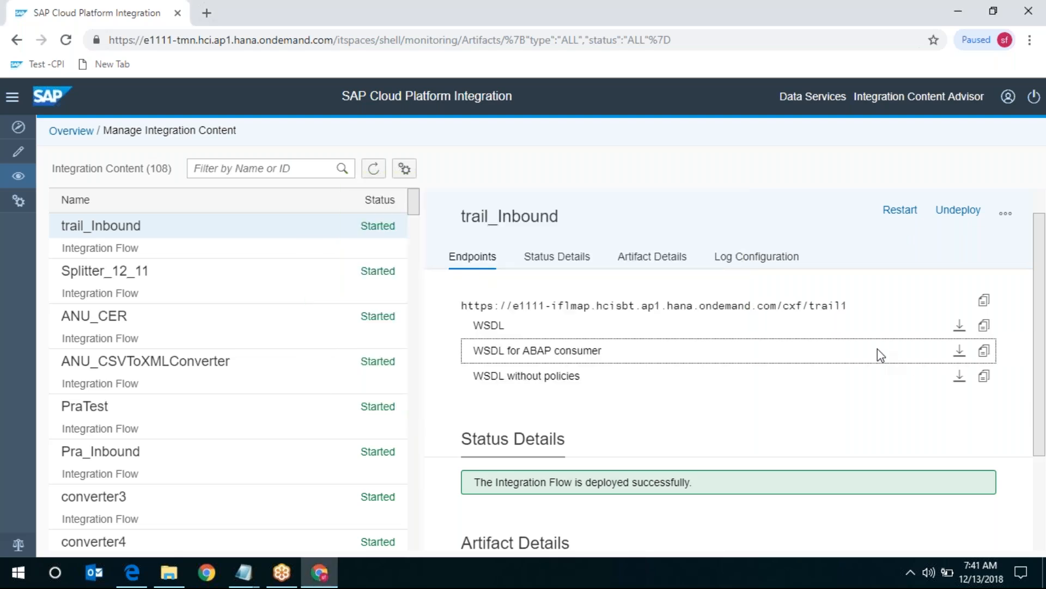
# - Download the WSDL for the trail_Inbound endpoint, signing in when prompted
pyautogui.click(961, 327)
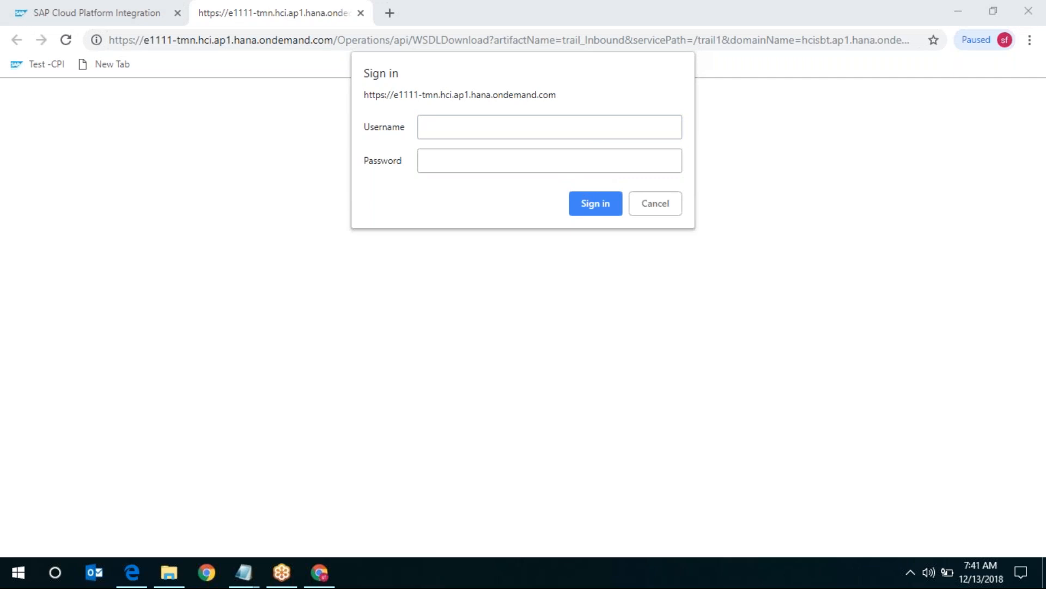
pyautogui.press('Return')
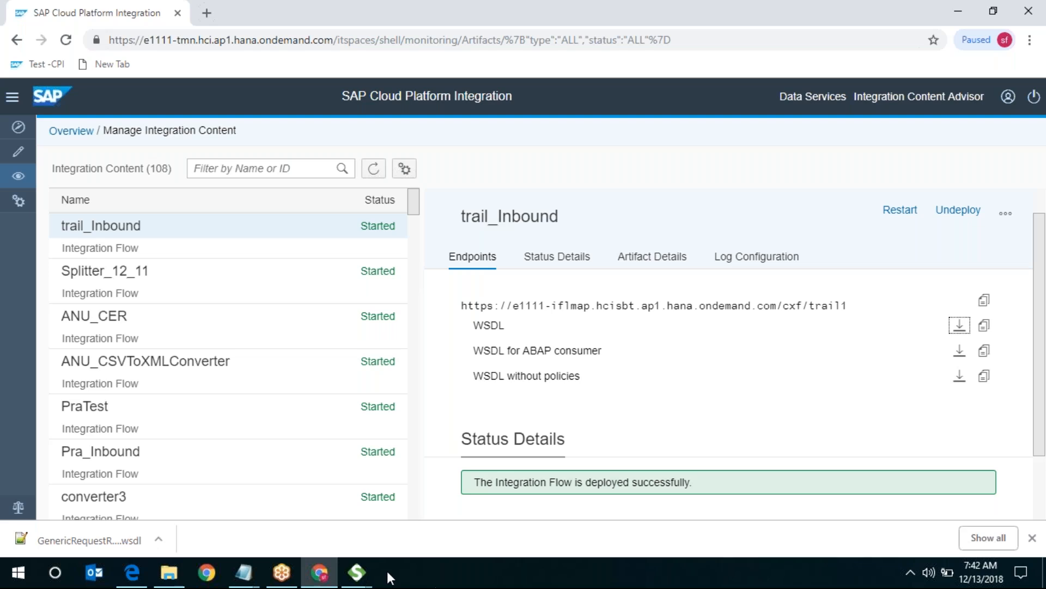
# - Exit the duplicate SoapUI instance and bring the remaining SoapUI window to the front
pyautogui.click(357, 572)
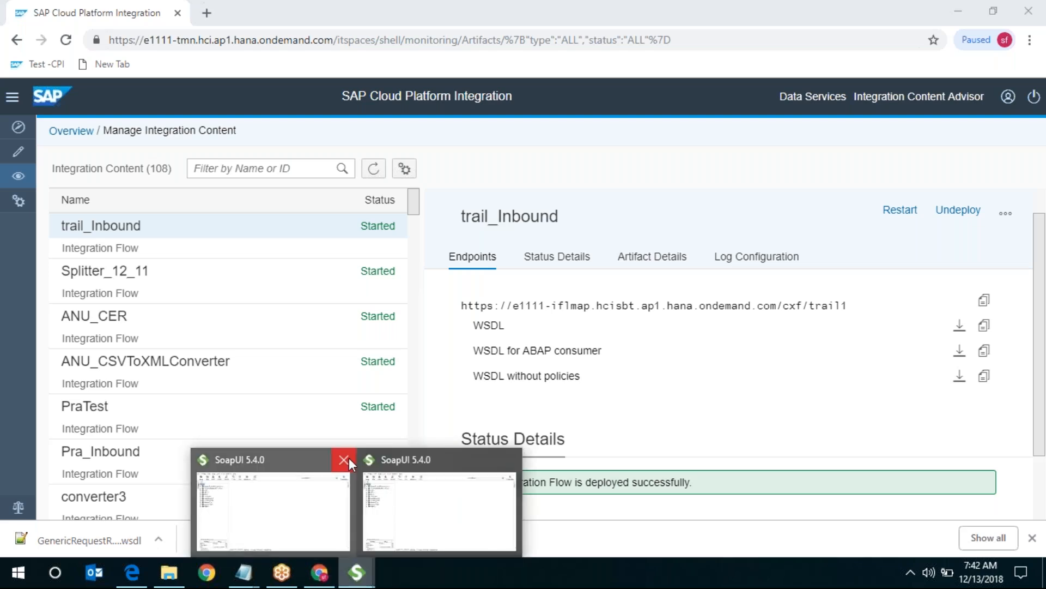
pyautogui.moveTo(348, 457)
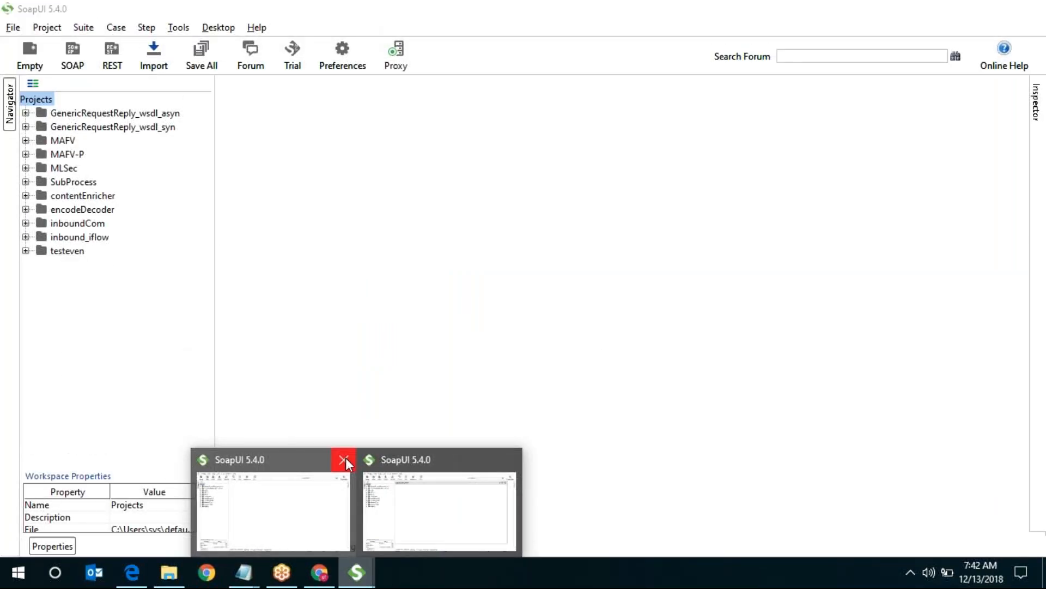
pyautogui.click(346, 457)
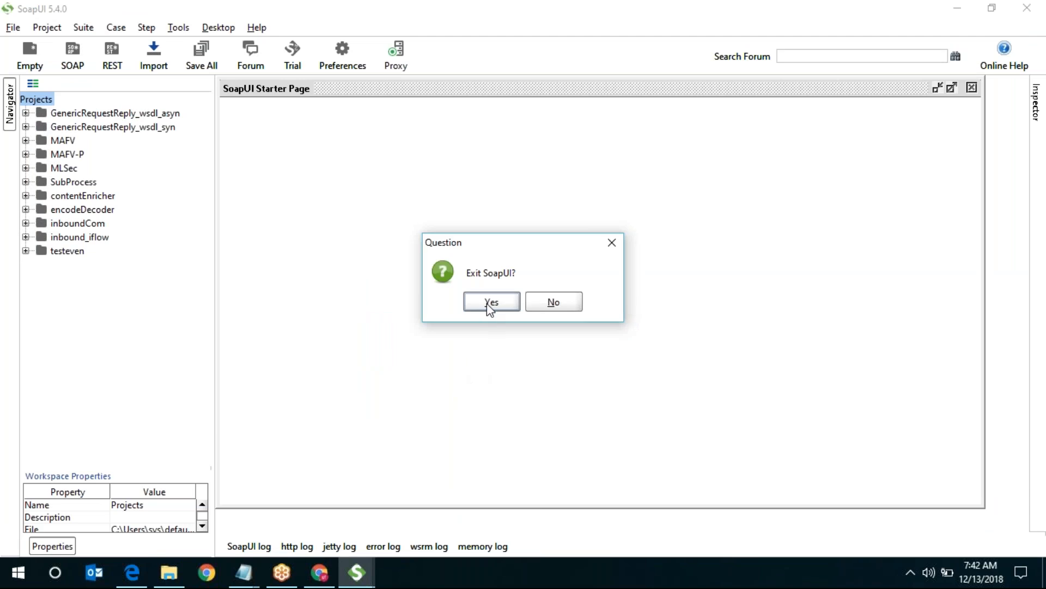
pyautogui.click(490, 303)
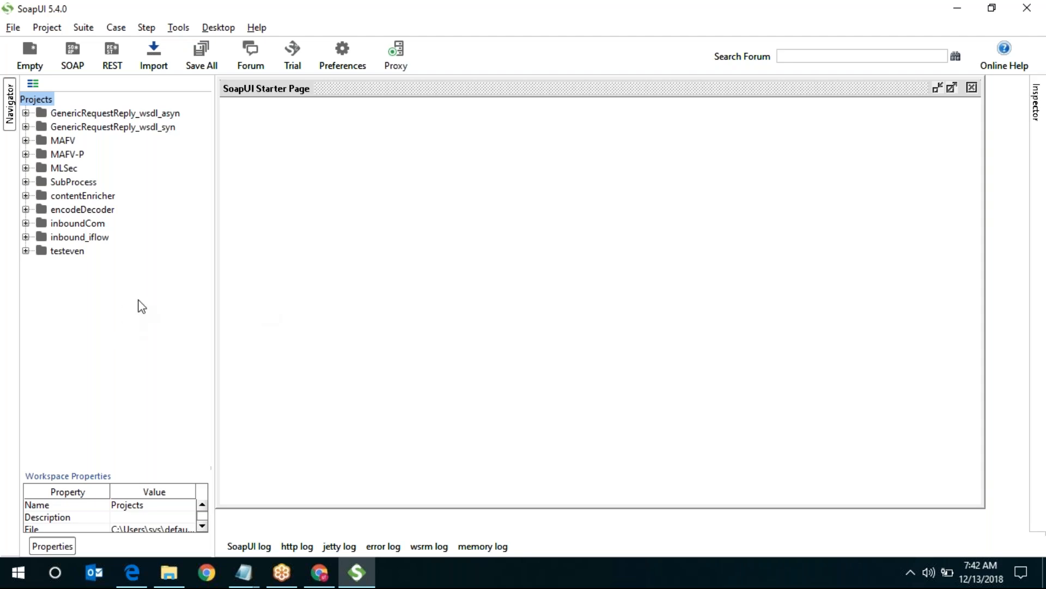
pyautogui.click(319, 573)
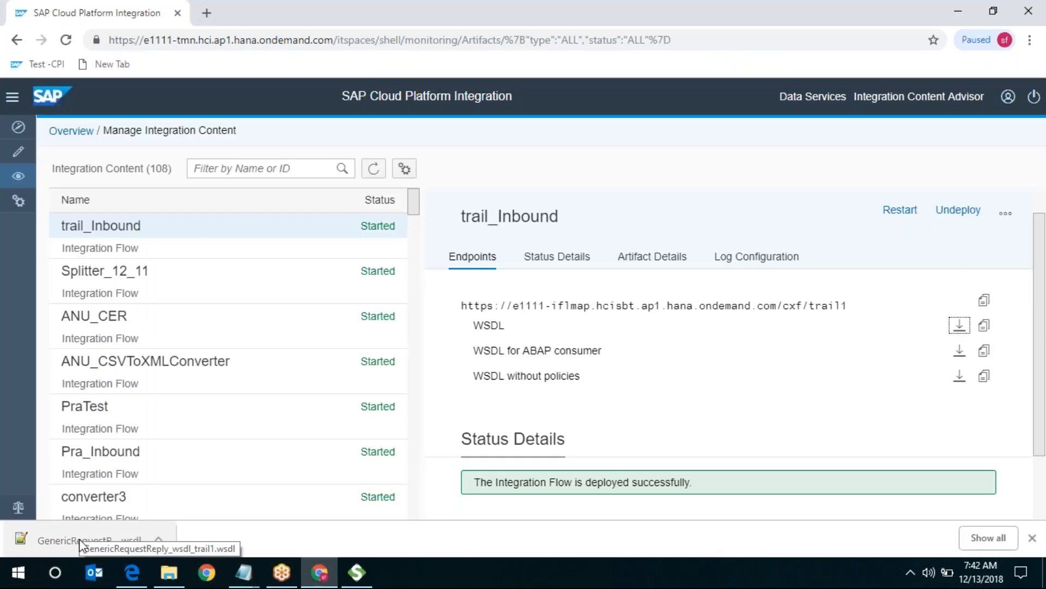
pyautogui.click(357, 572)
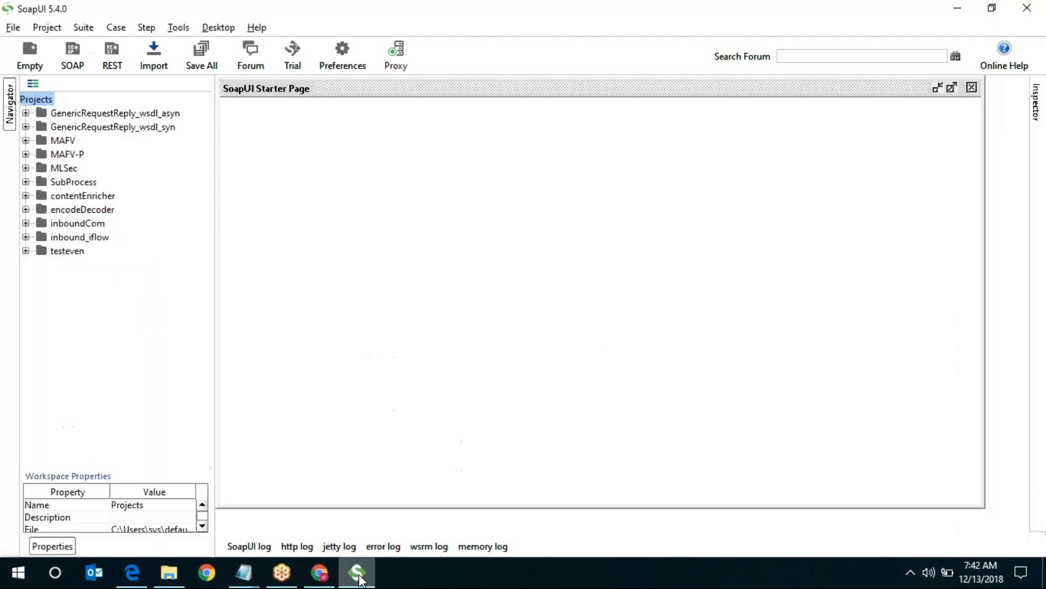
# - Start a new SOAP project and browse the initial WSDL to the Downloads folder
pyautogui.click(73, 62)
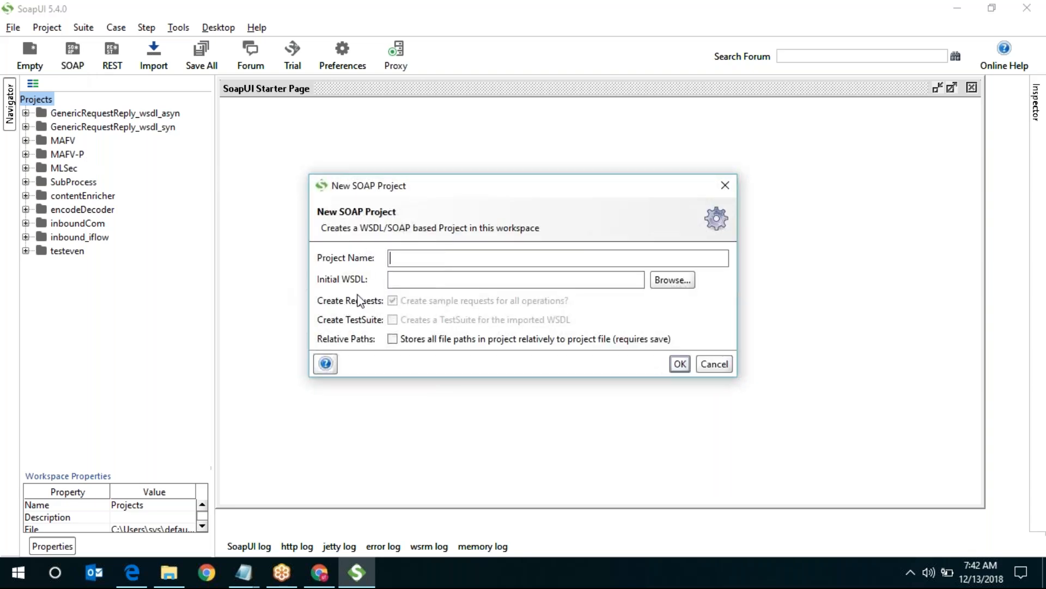
pyautogui.click(685, 281)
pyautogui.click(544, 182)
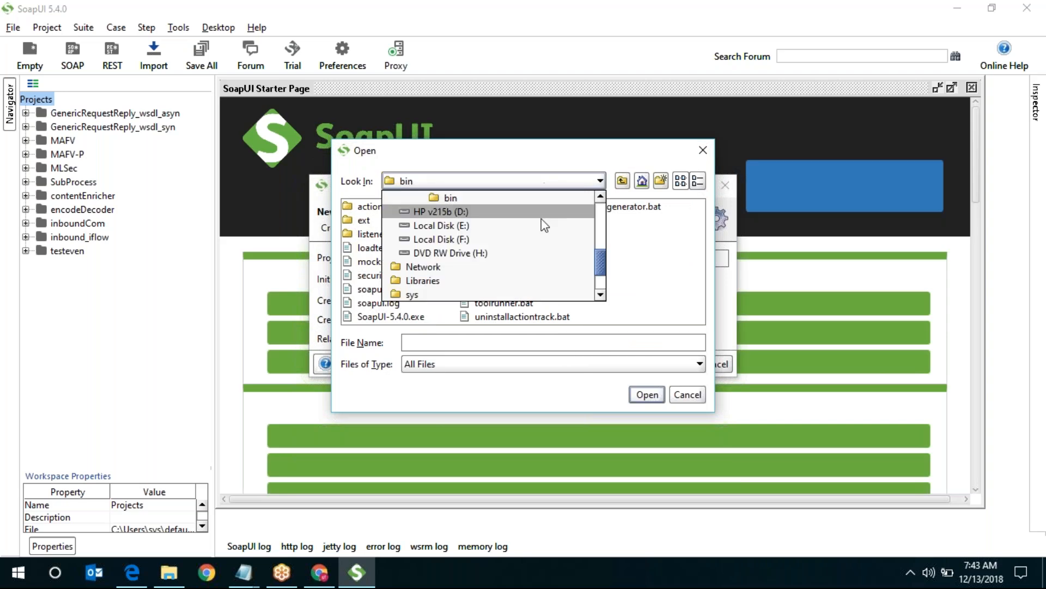
pyautogui.scroll(3, 524, 259)
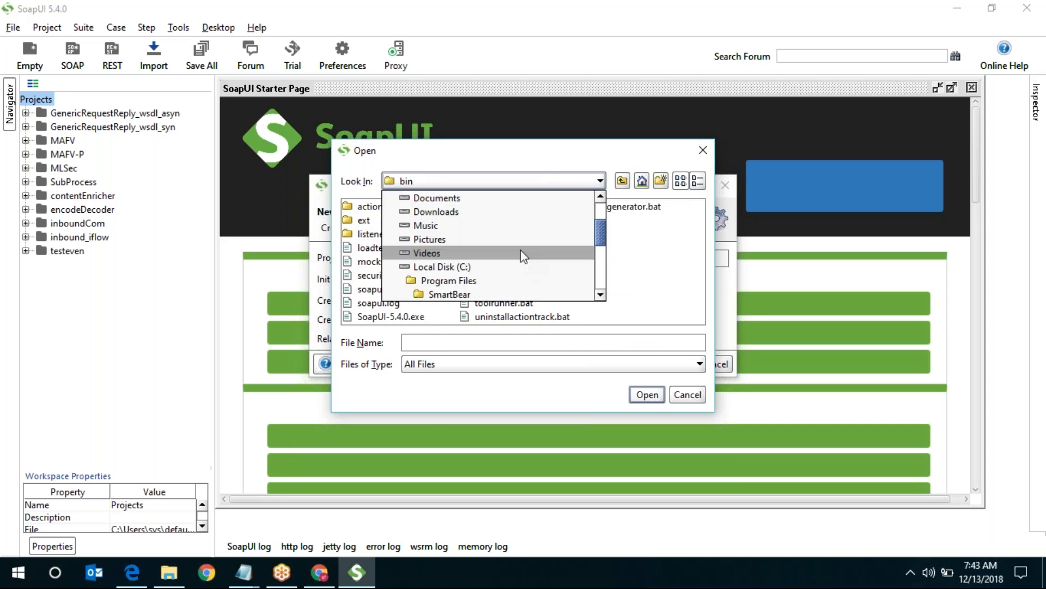
pyautogui.click(472, 212)
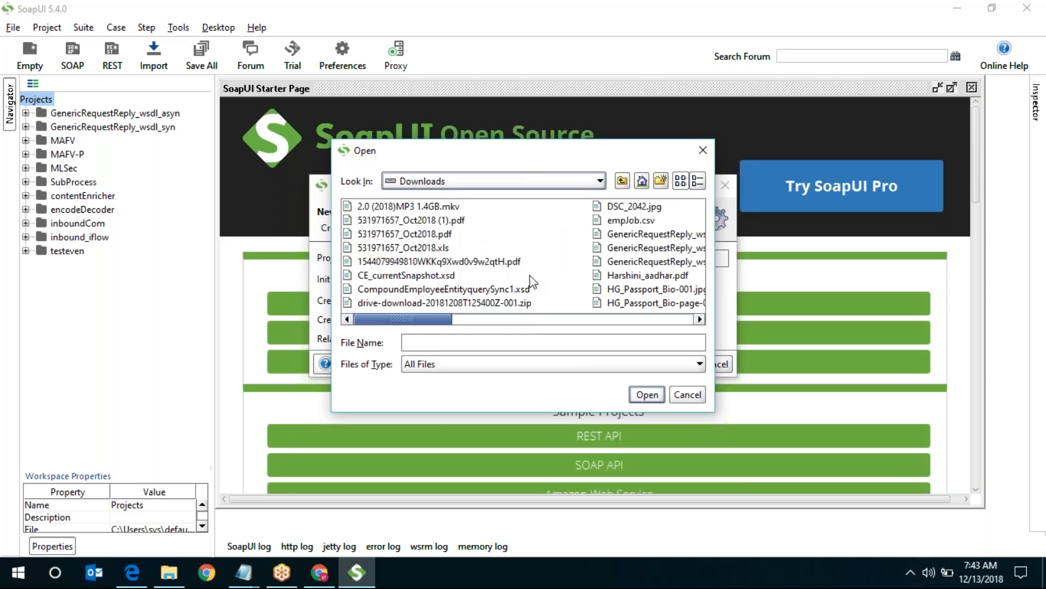
pyautogui.click(553, 318)
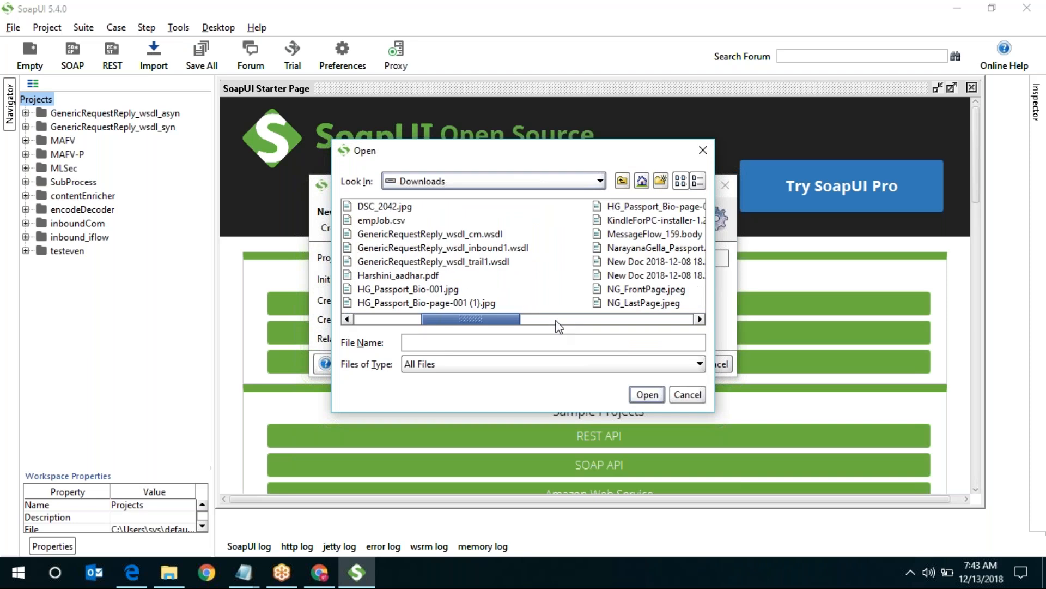
pyautogui.click(608, 320)
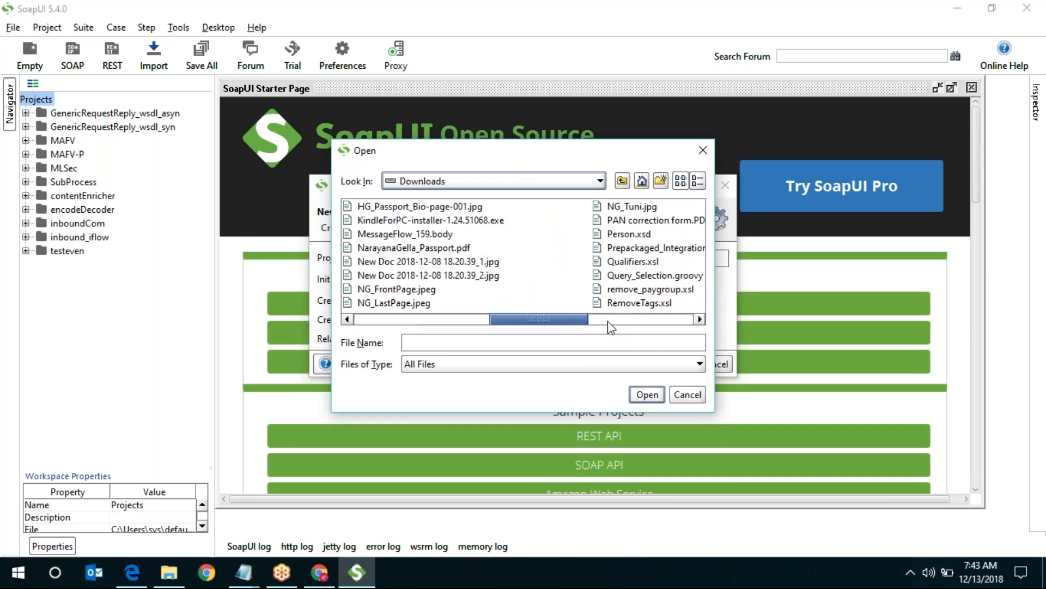
pyautogui.click(660, 321)
pyautogui.click(675, 321)
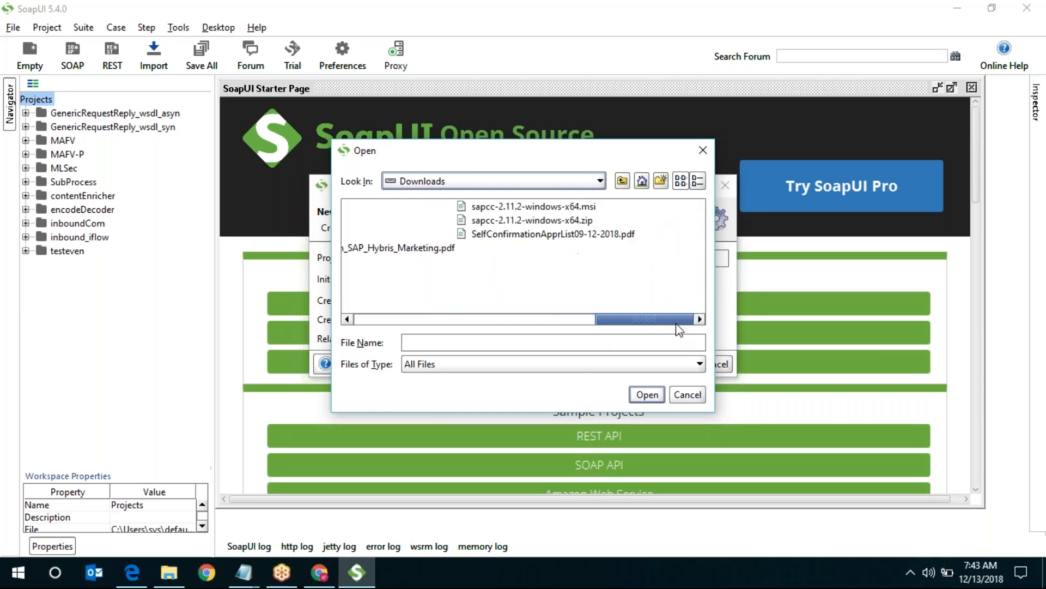
pyautogui.moveTo(656, 321); pyautogui.dragTo(385, 326)
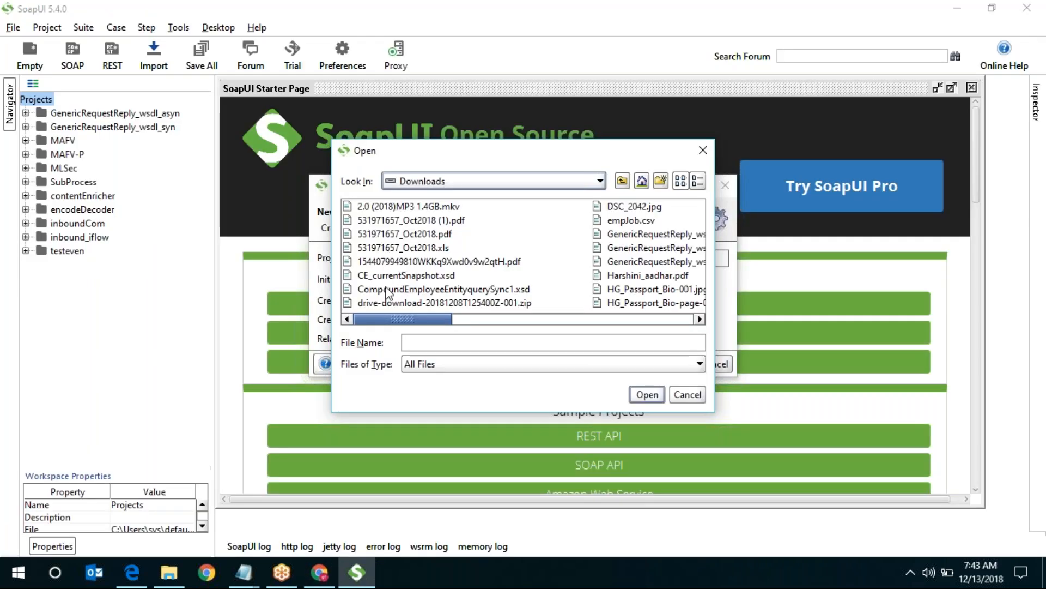
# - Choose GenericRequestReply_wsdl_trail1.wsdl, shorten the project name to rail1, and create the project
pyautogui.click(388, 294)
pyautogui.press('g')
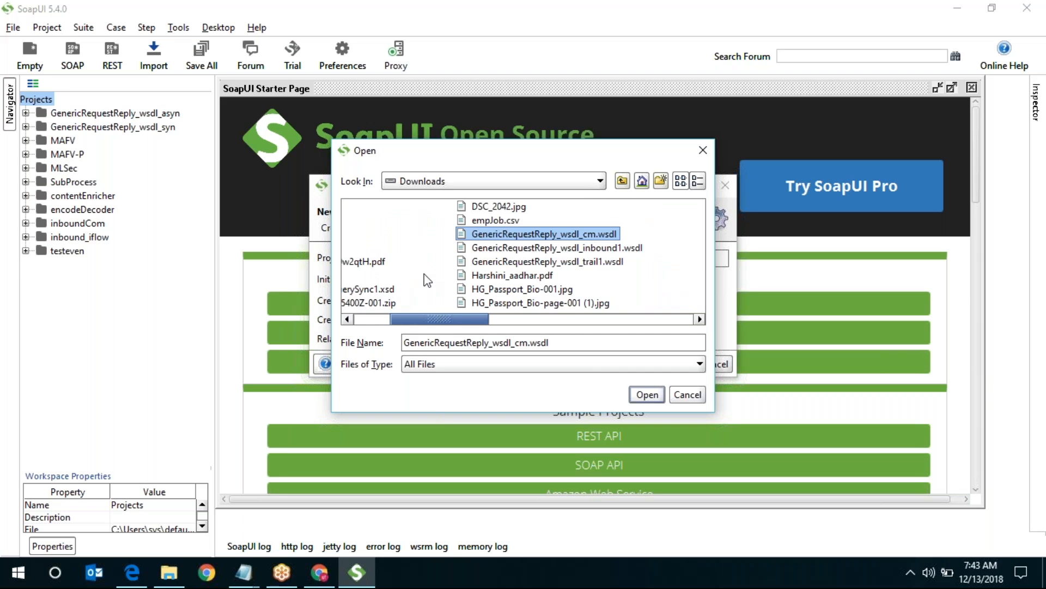
pyautogui.doubleClick(611, 267)
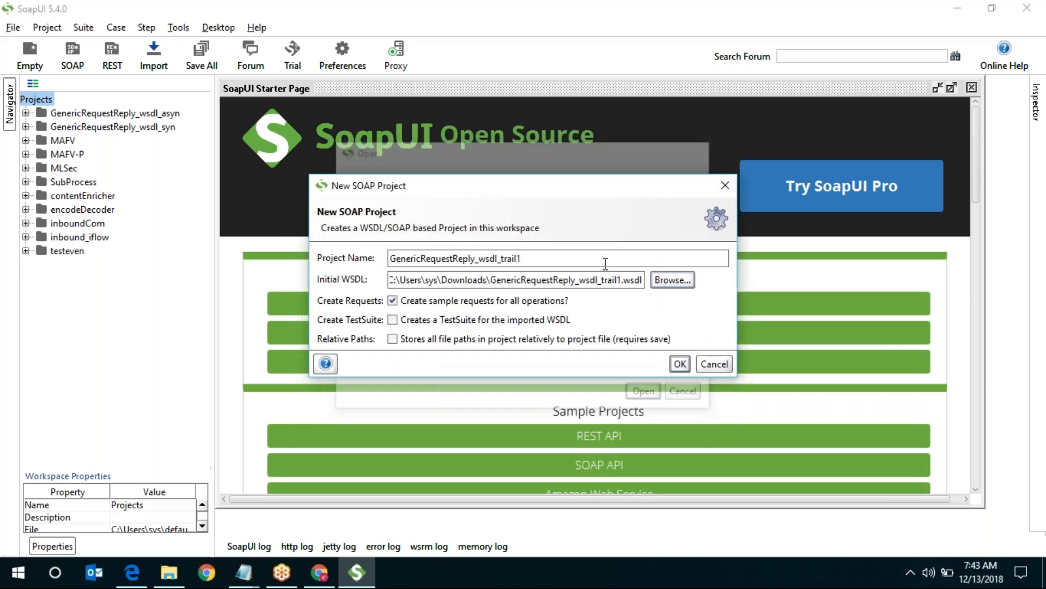
pyautogui.moveTo(504, 258); pyautogui.dragTo(203, 259)
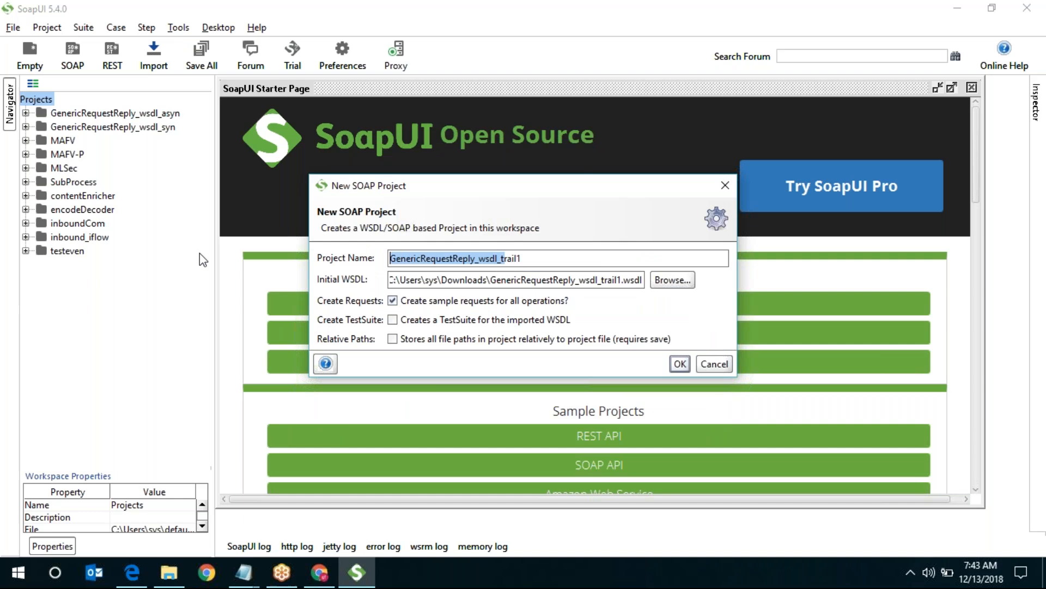
pyautogui.press('BackSpace')
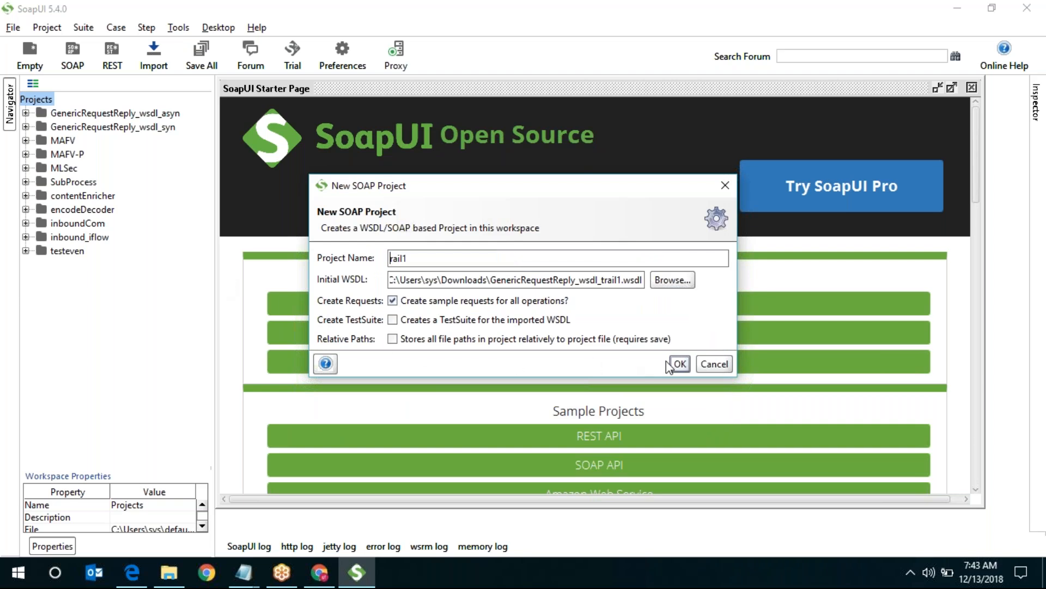
pyautogui.click(680, 363)
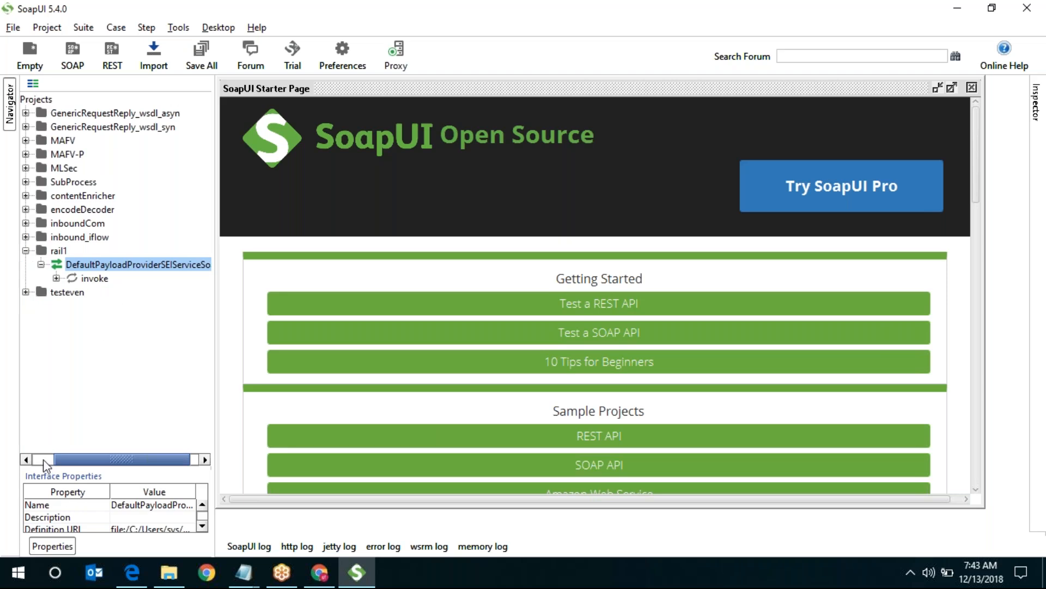
# - Expand rail1's invoke operation and select Request 1
pyautogui.click(56, 279)
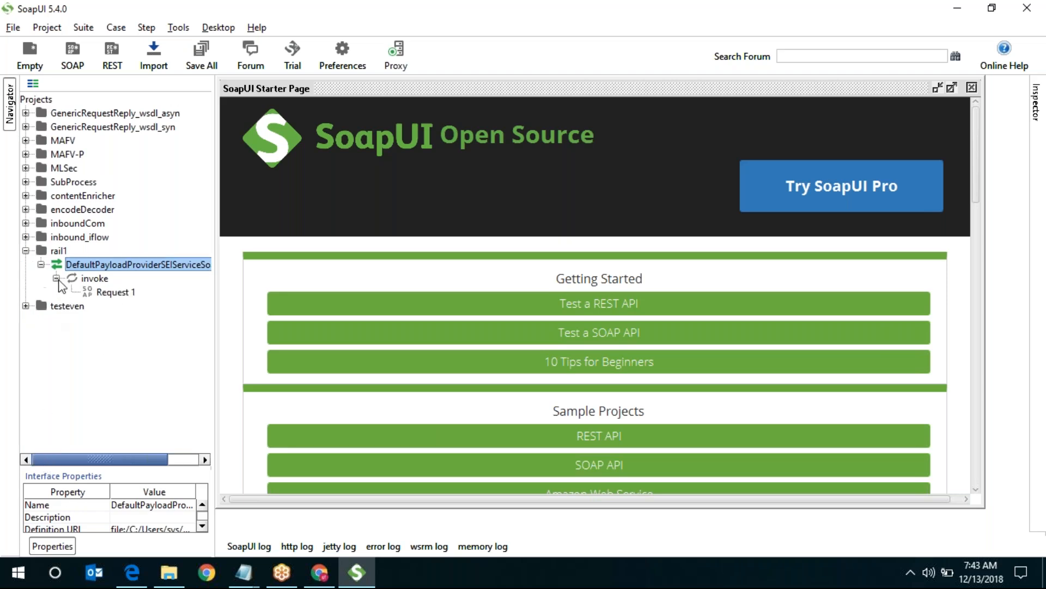
pyautogui.click(116, 293)
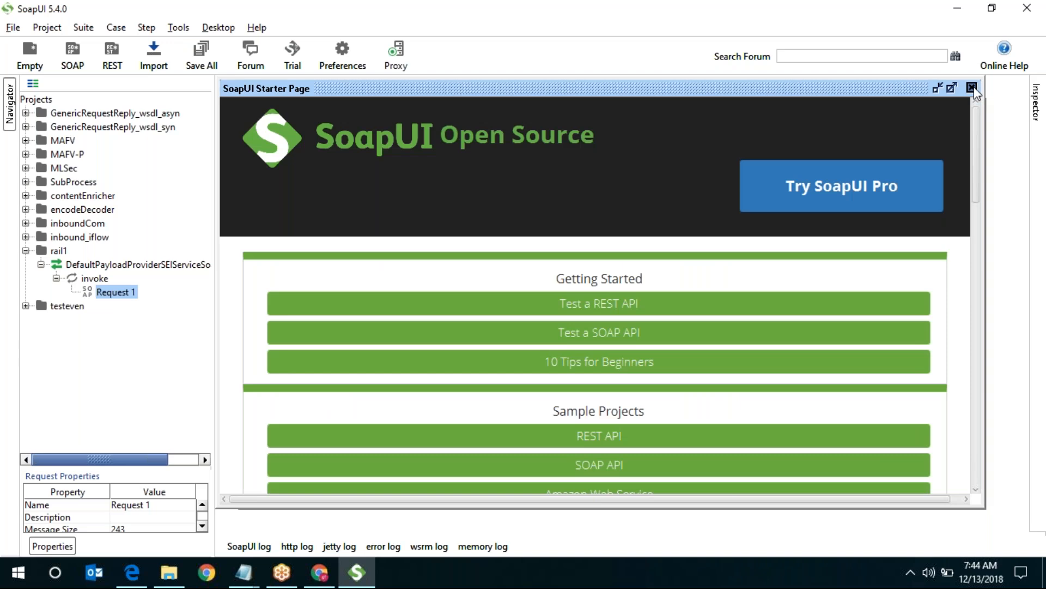
# - Close the Starter Page and set Request 1's authorization to Basic
pyautogui.click(972, 87)
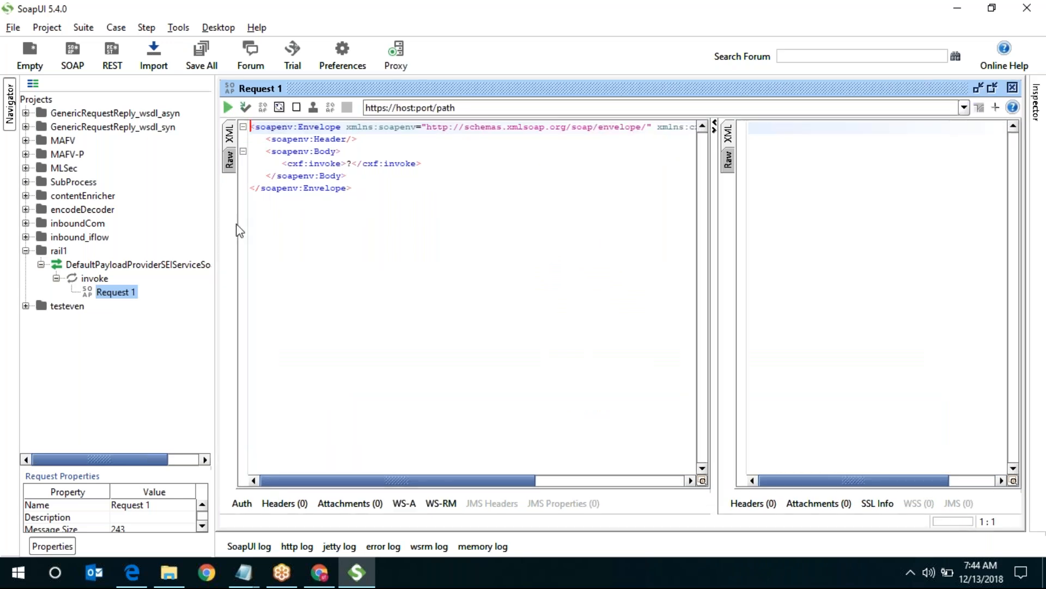
pyautogui.click(242, 504)
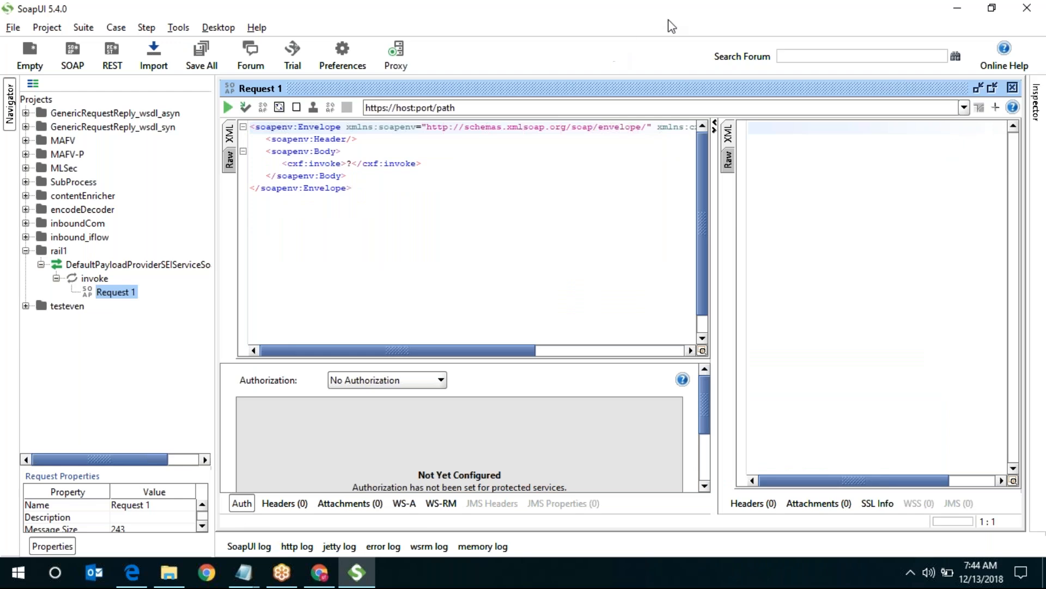
pyautogui.hotkey('alt', 'Tab')
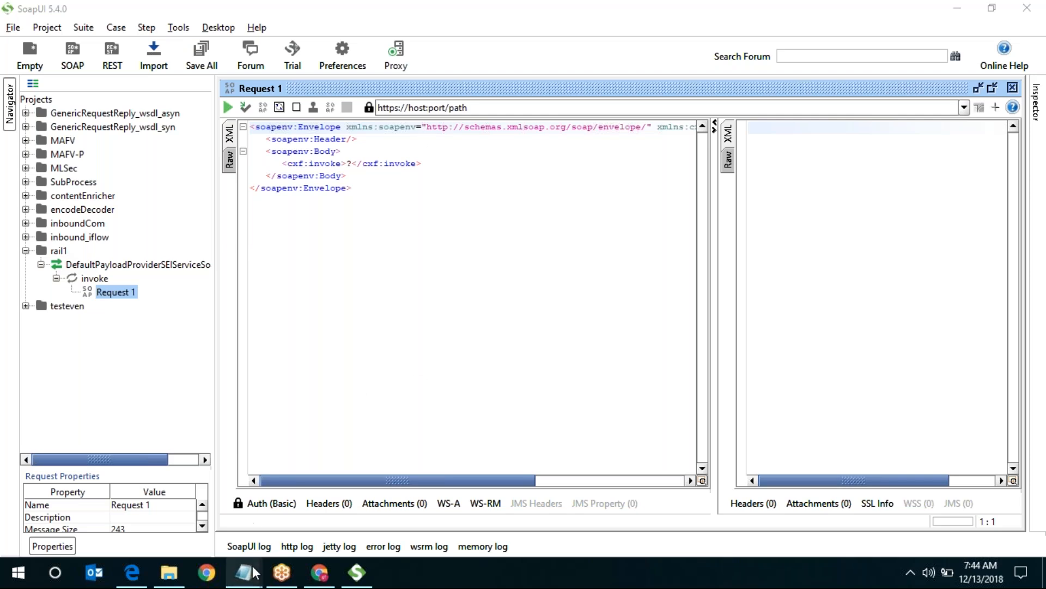
# - Copy the trail_Inbound endpoint URL ending in /cxf/trail1 from SAP Cloud Platform Integration
pyautogui.moveTo(254, 578)
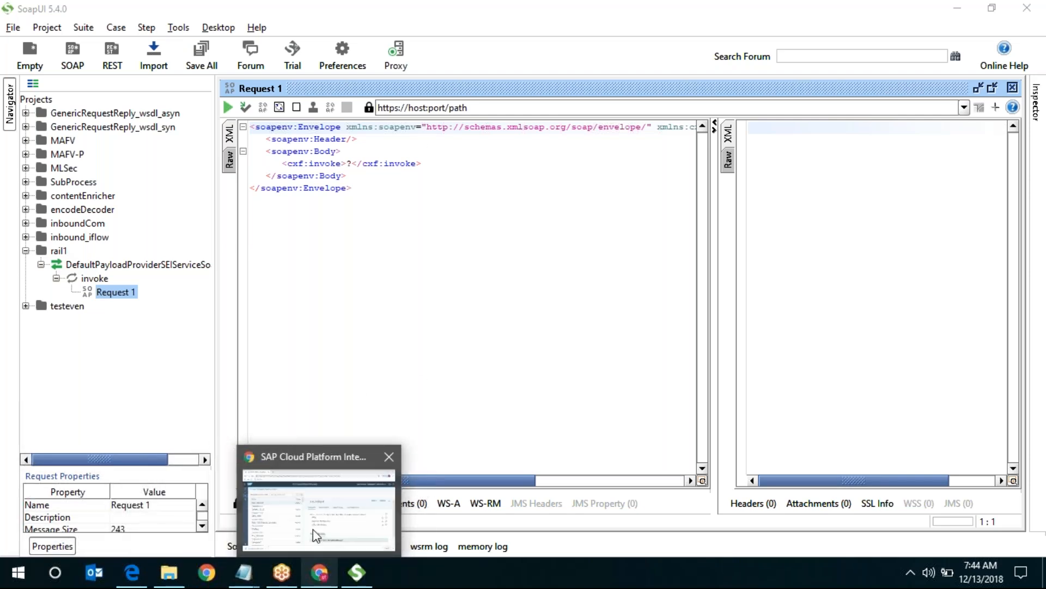
pyautogui.click(315, 530)
pyautogui.moveTo(474, 305); pyautogui.dragTo(616, 306)
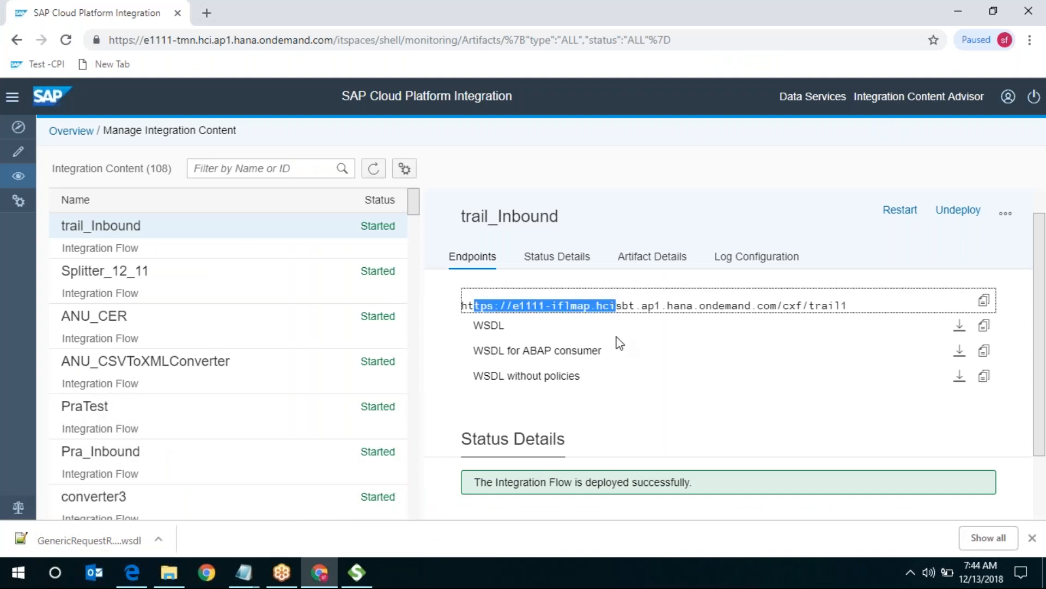
pyautogui.click(983, 299)
# - Add the copied /cxf/trail1 URL as Request 1's new endpoint
pyautogui.click(357, 572)
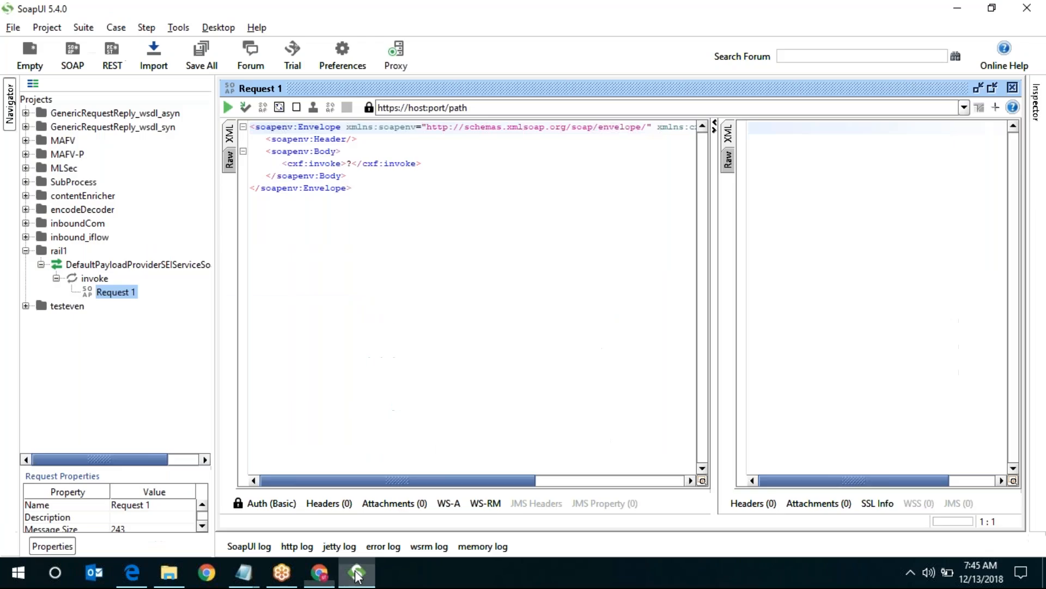
pyautogui.click(964, 107)
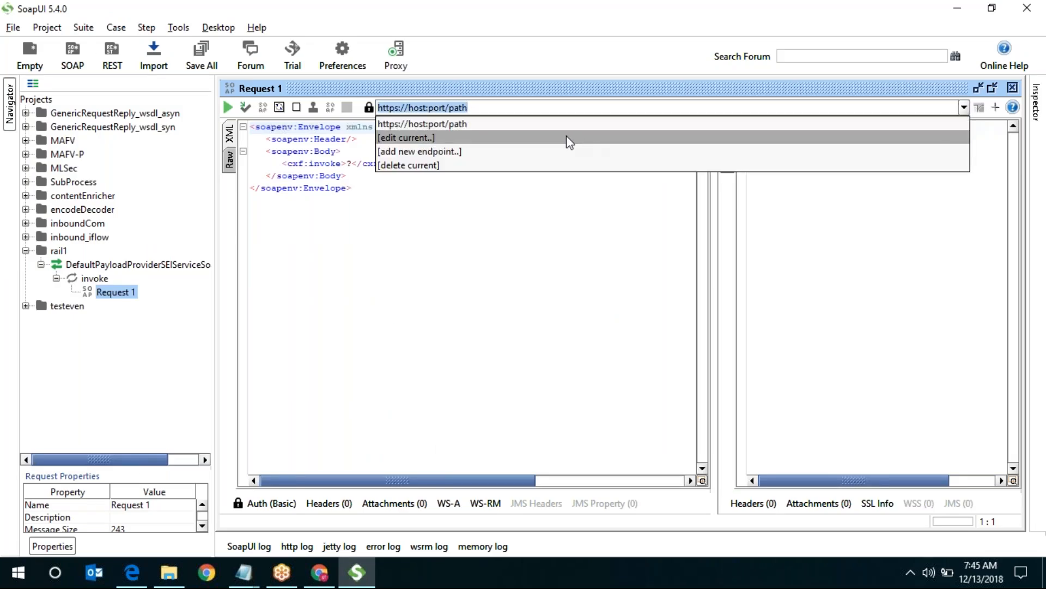
pyautogui.click(548, 149)
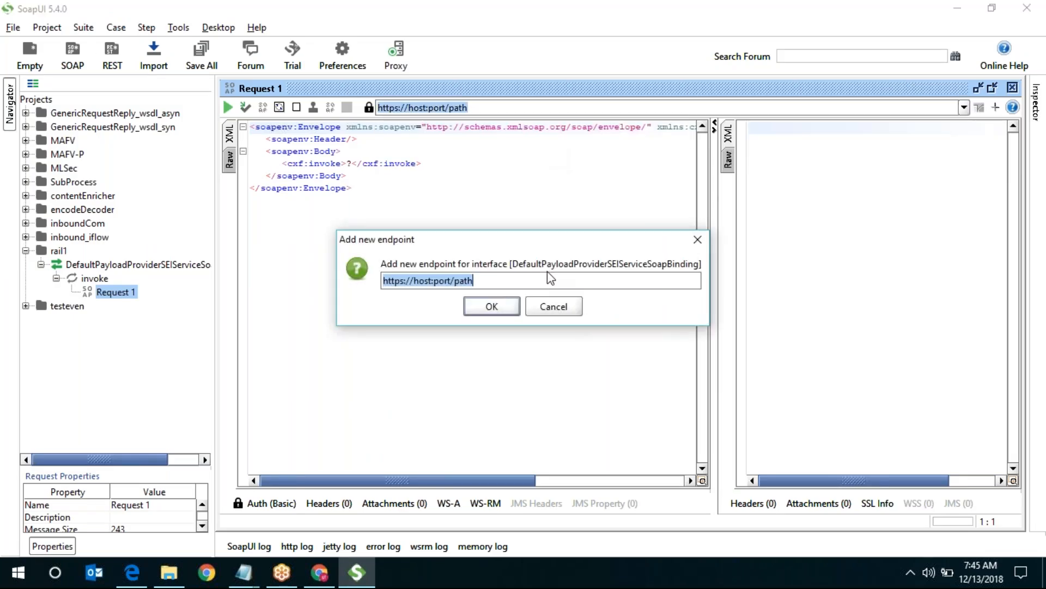
pyautogui.hotkey('ctrl', 'v')
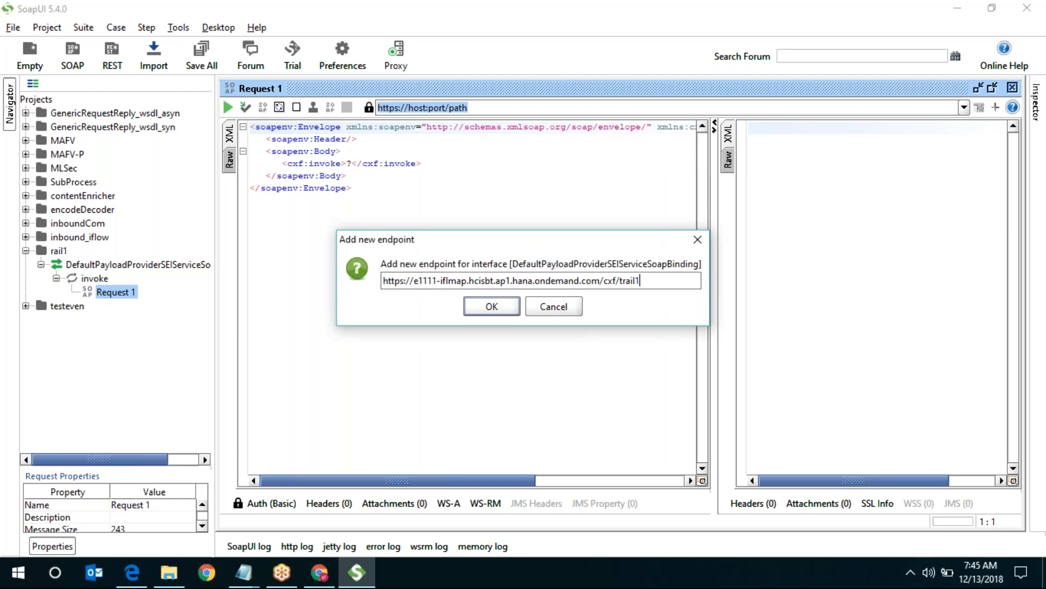
pyautogui.click(496, 304)
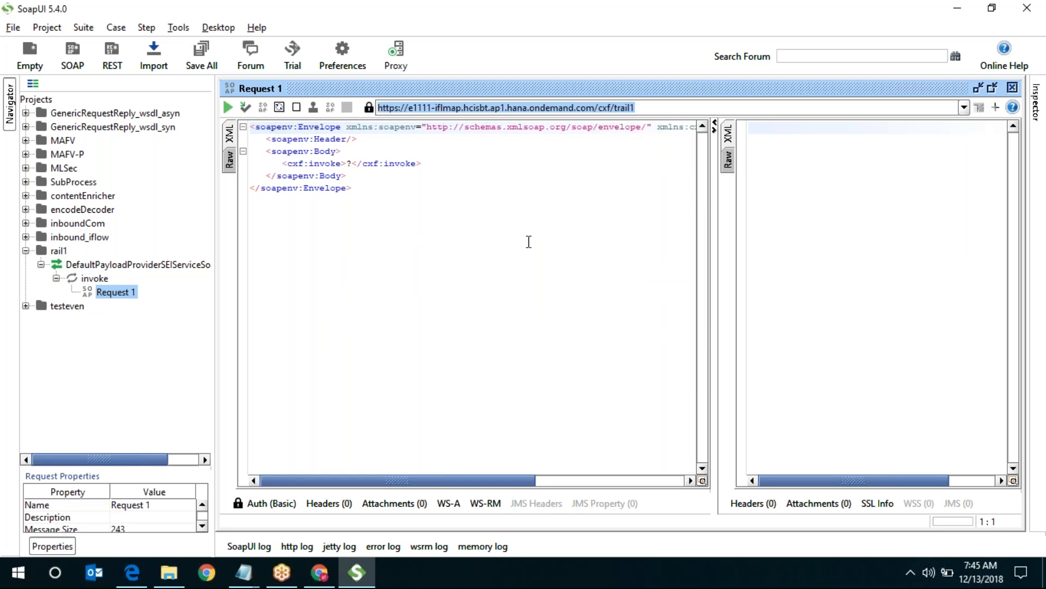
# - Check the SAP page, then submit Request 1 to the /cxf/trail1 endpoint
pyautogui.click(344, 161)
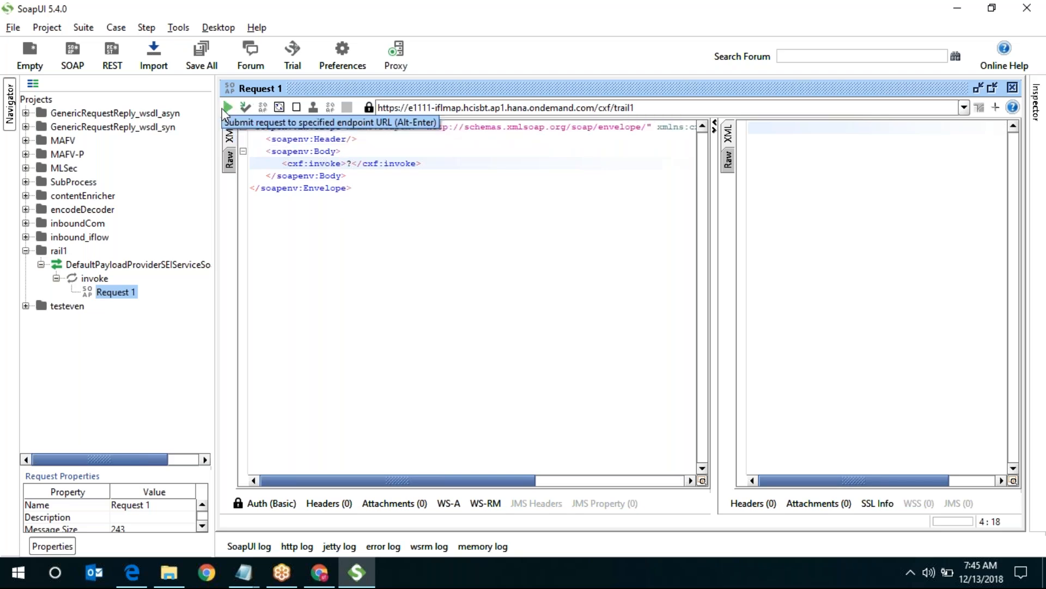
pyautogui.click(955, 12)
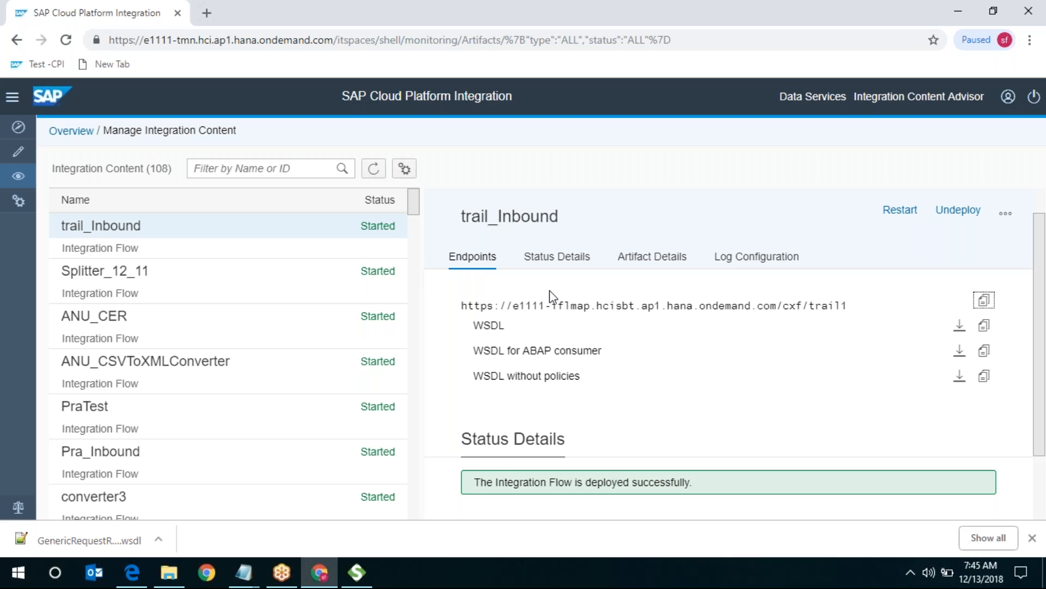
pyautogui.moveTo(364, 572)
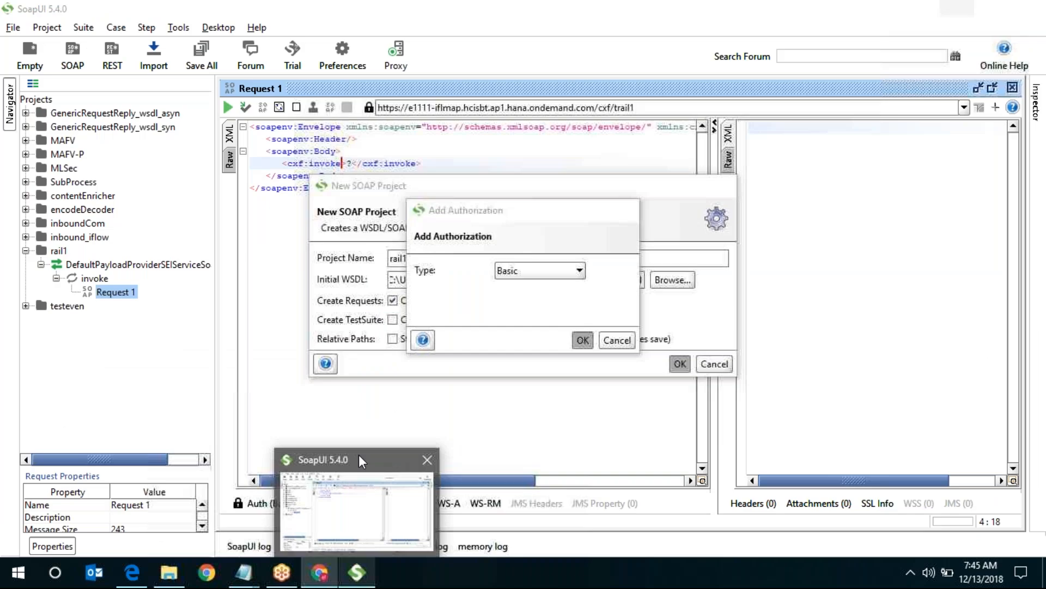
pyautogui.click(358, 455)
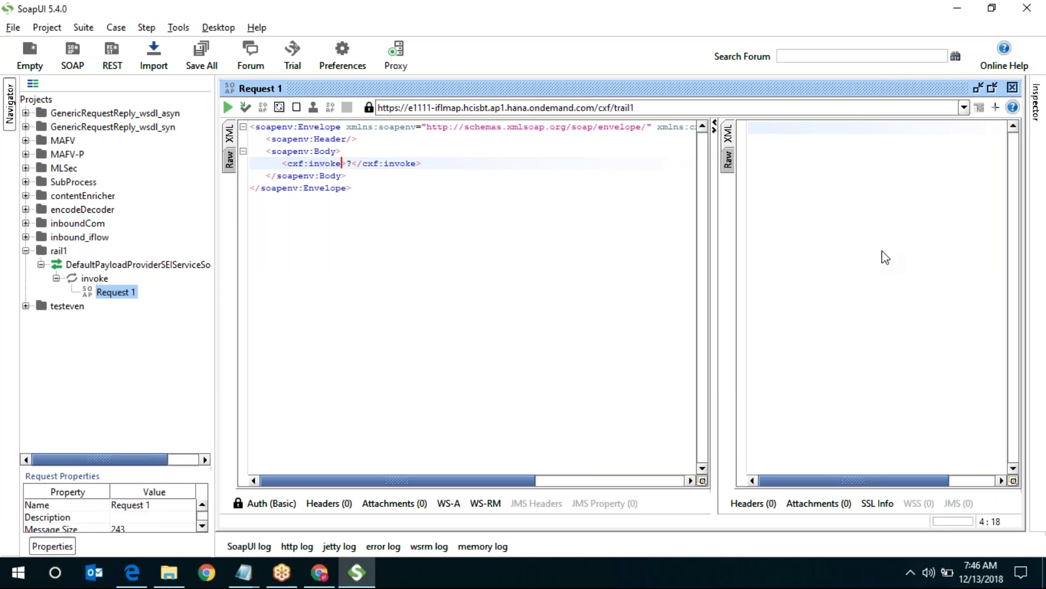
pyautogui.click(227, 108)
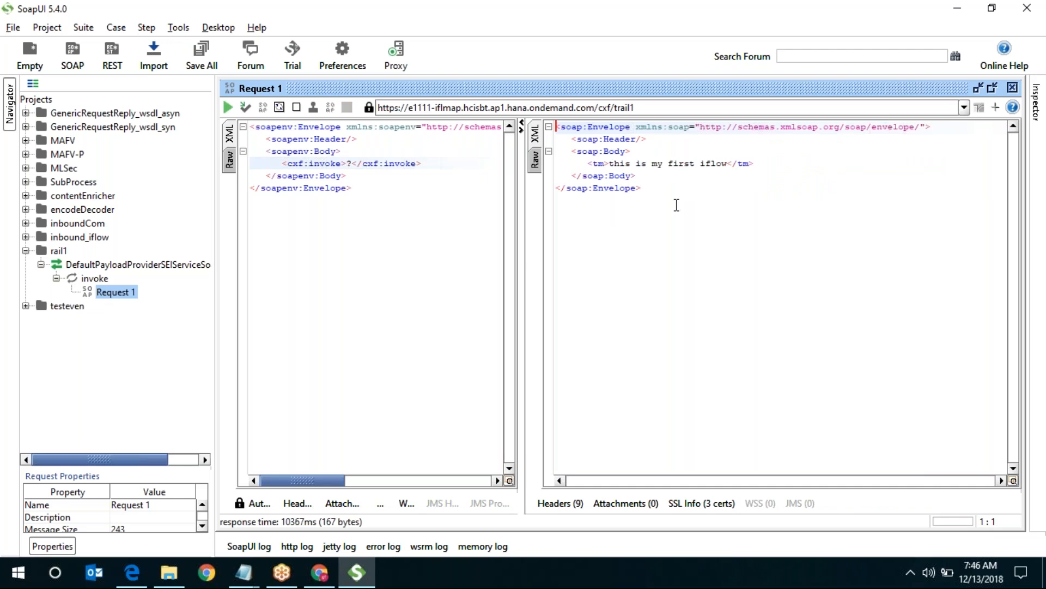
# - Select the 'this is my first iflow' response envelope, then return to SAP Cloud Platform Integration
pyautogui.moveTo(651, 191); pyautogui.dragTo(556, 139)
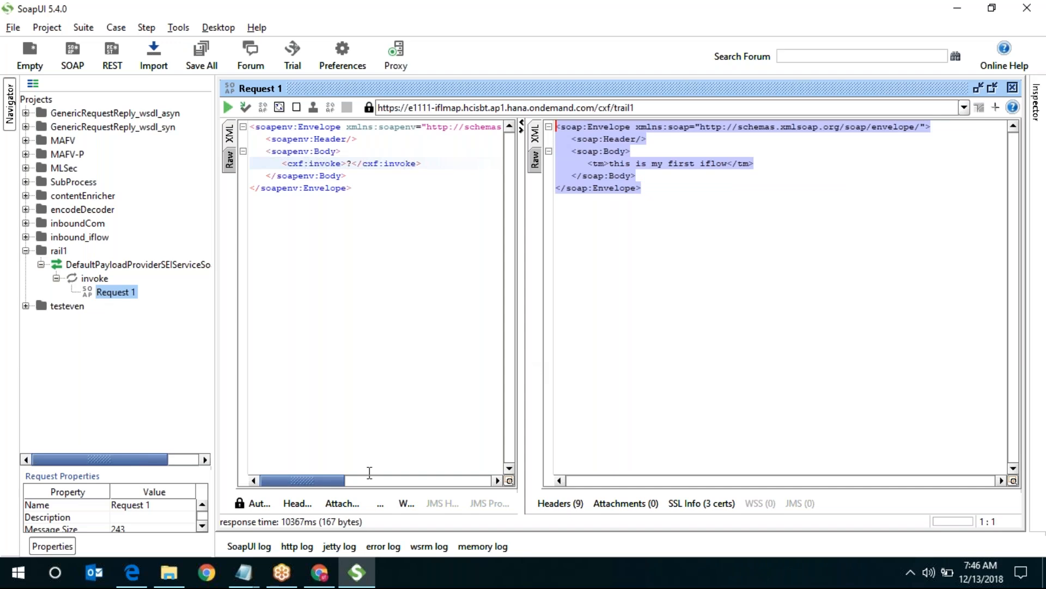
pyautogui.click(318, 573)
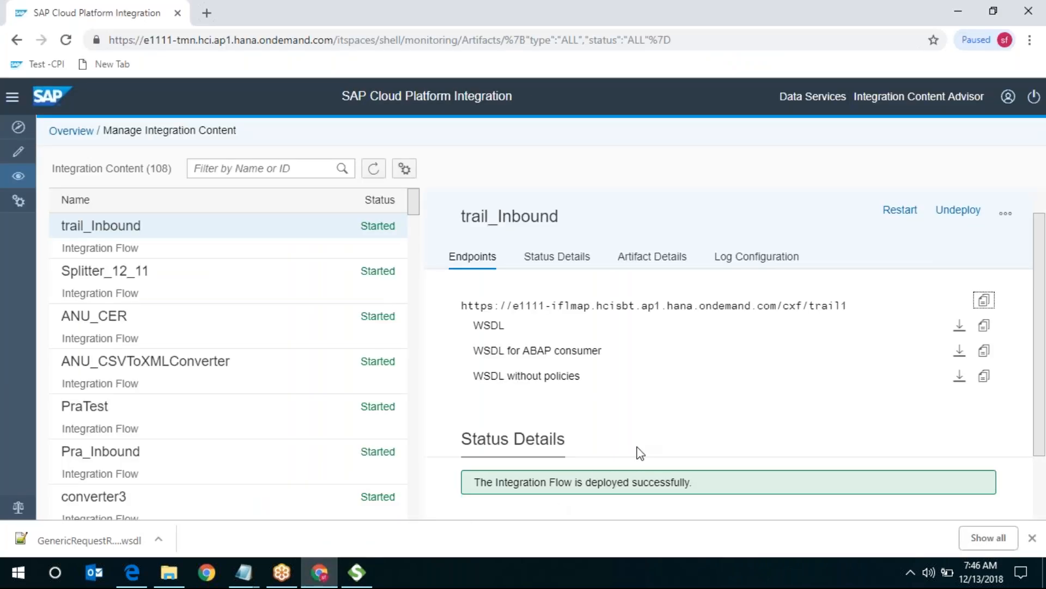
# - Open the past-hour trail_Inbound message, confirm it Completed in its logs, then return to Overview
pyautogui.click(78, 133)
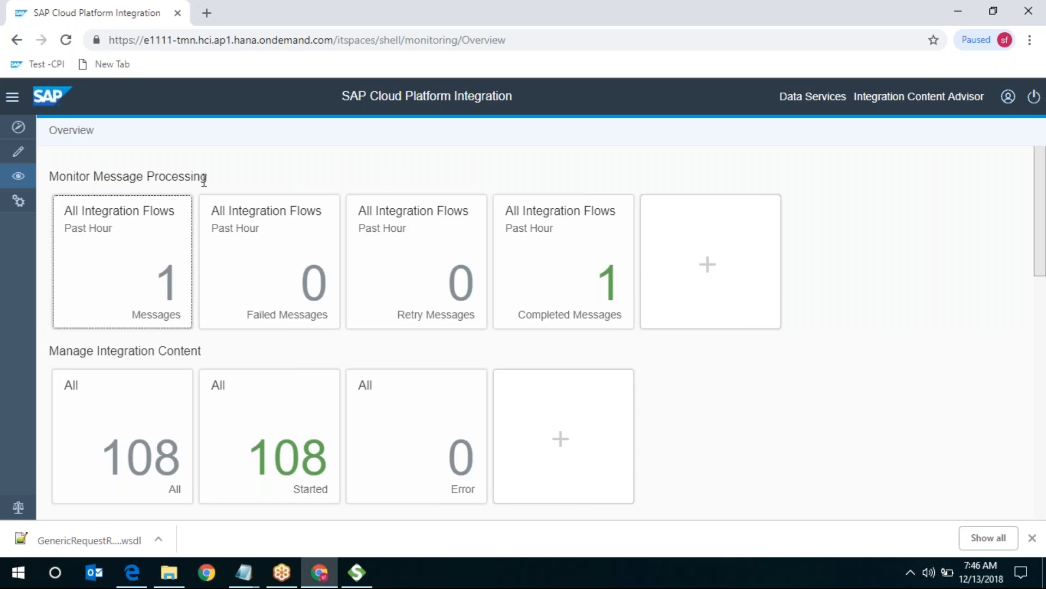
pyautogui.click(112, 253)
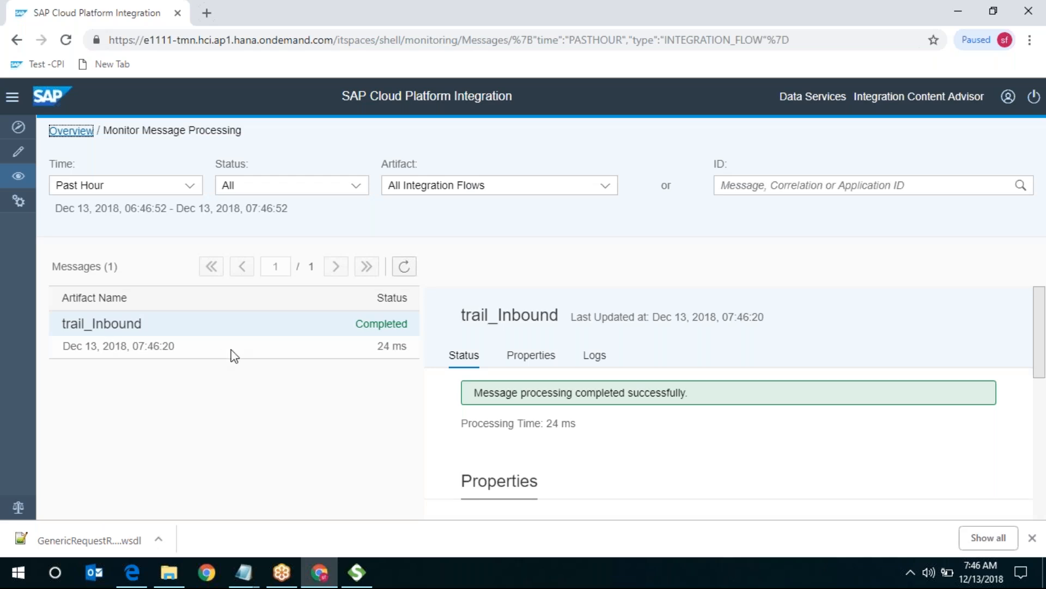
pyautogui.click(376, 333)
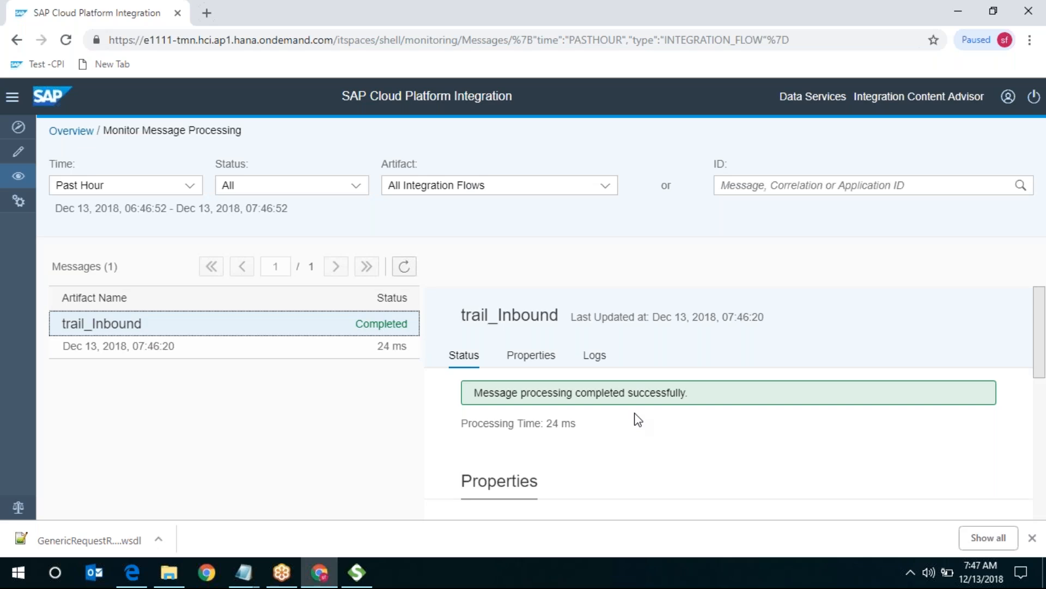
pyautogui.click(600, 359)
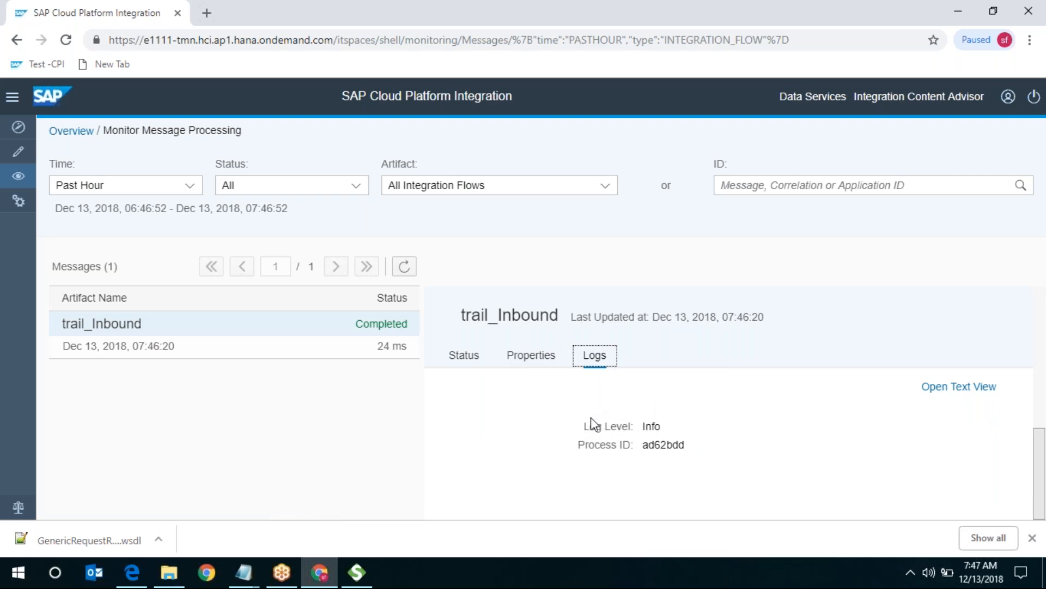
pyautogui.click(1033, 538)
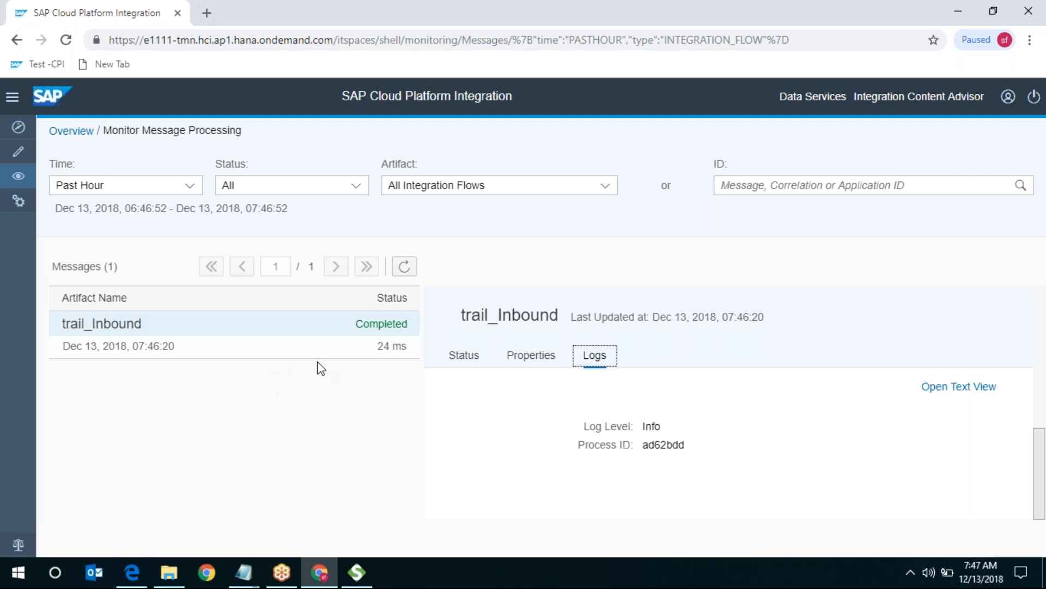
pyautogui.click(72, 133)
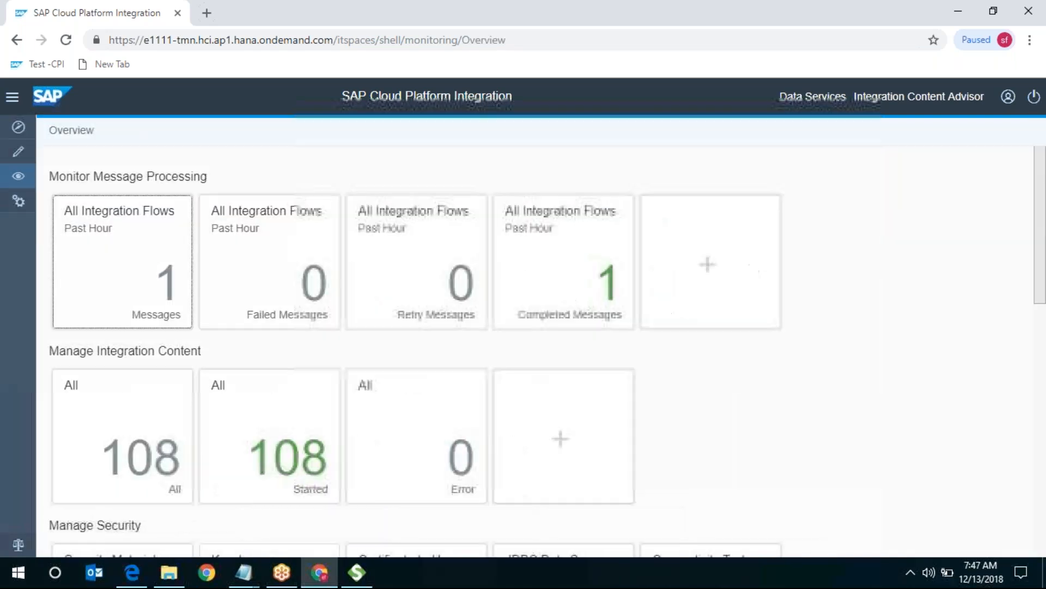
# - Glance at SoapUI, then open the '108 All' Manage Integration Content tile
pyautogui.click(357, 572)
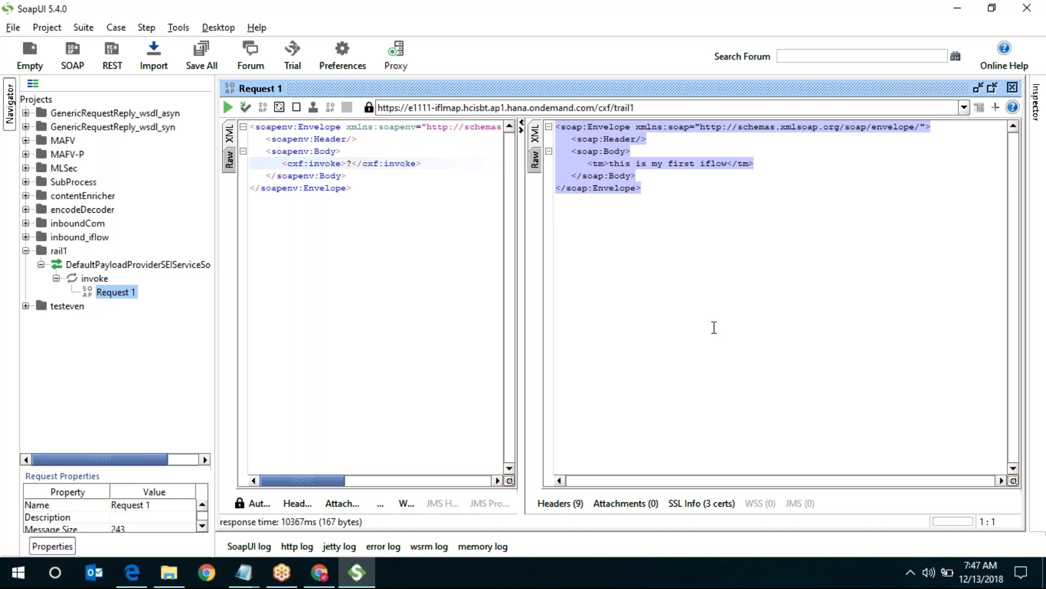
pyautogui.click(965, 7)
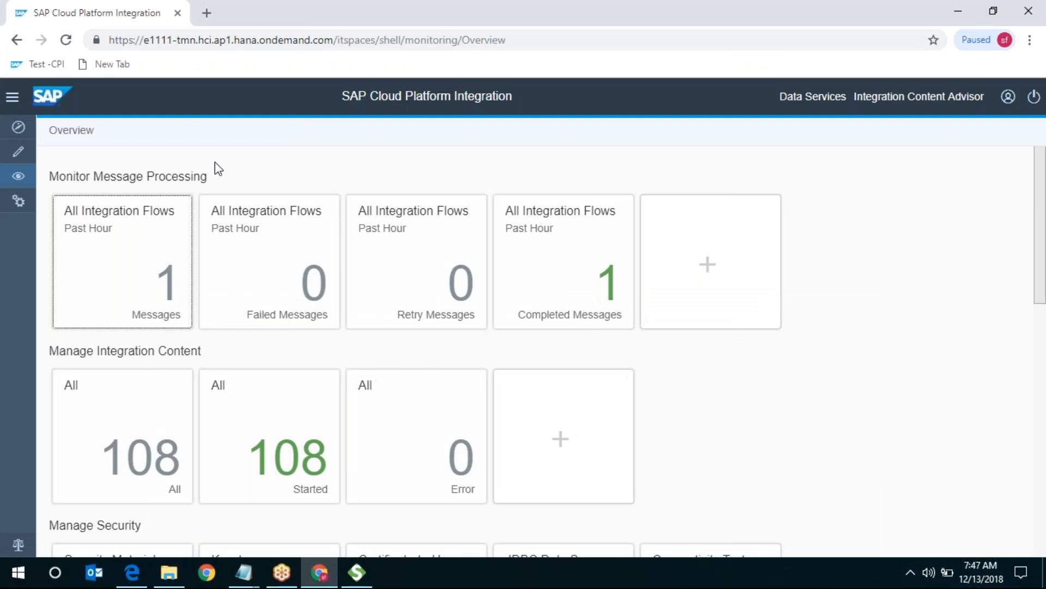
pyautogui.click(154, 416)
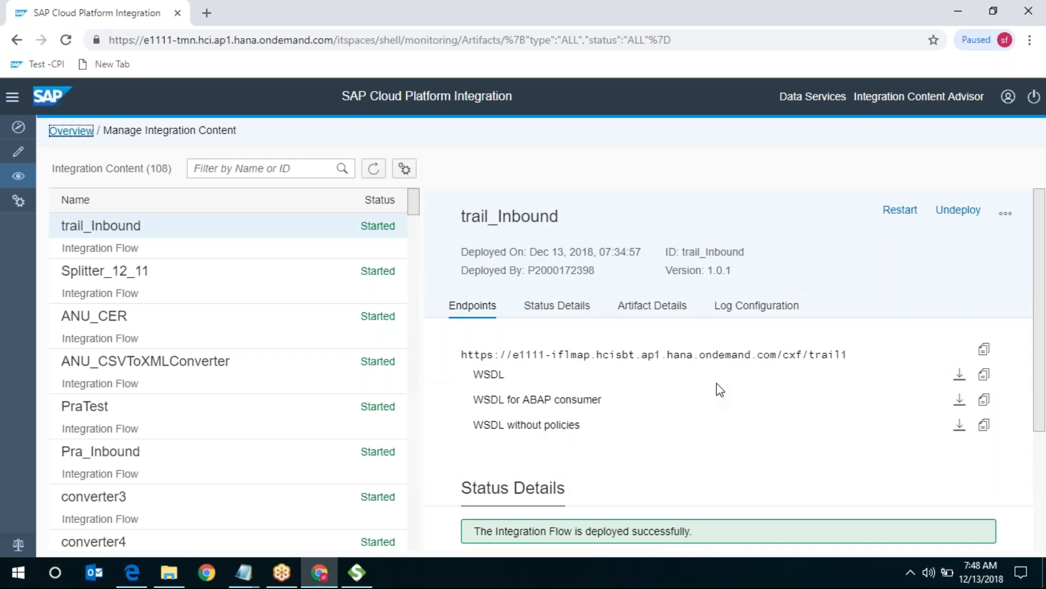
# - Select the full trail_Inbound endpoint URL ending in /cxf/trail1
pyautogui.moveTo(463, 358); pyautogui.dragTo(861, 353)
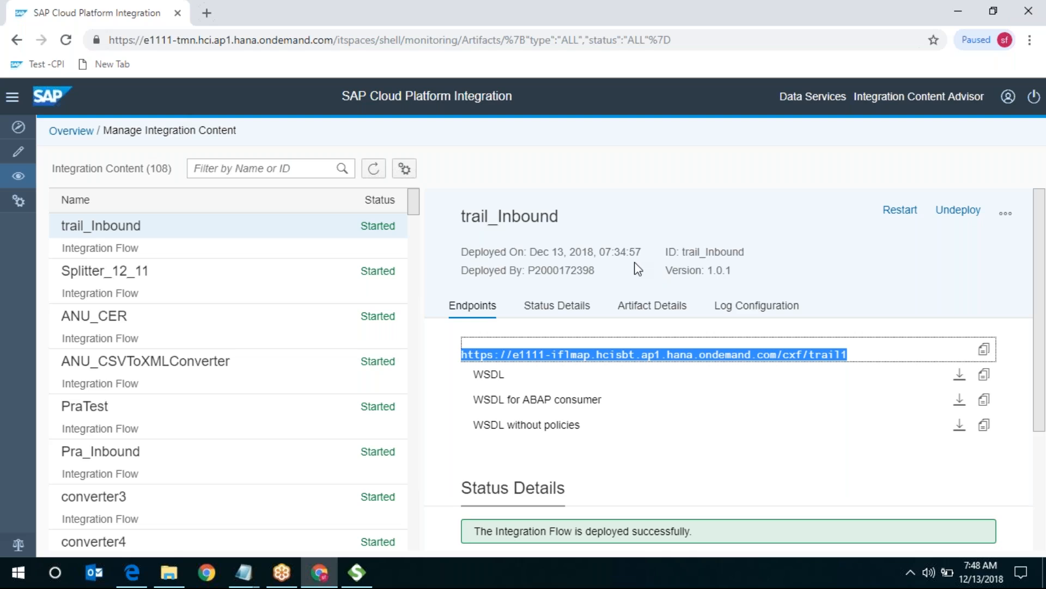
pyautogui.click(746, 25)
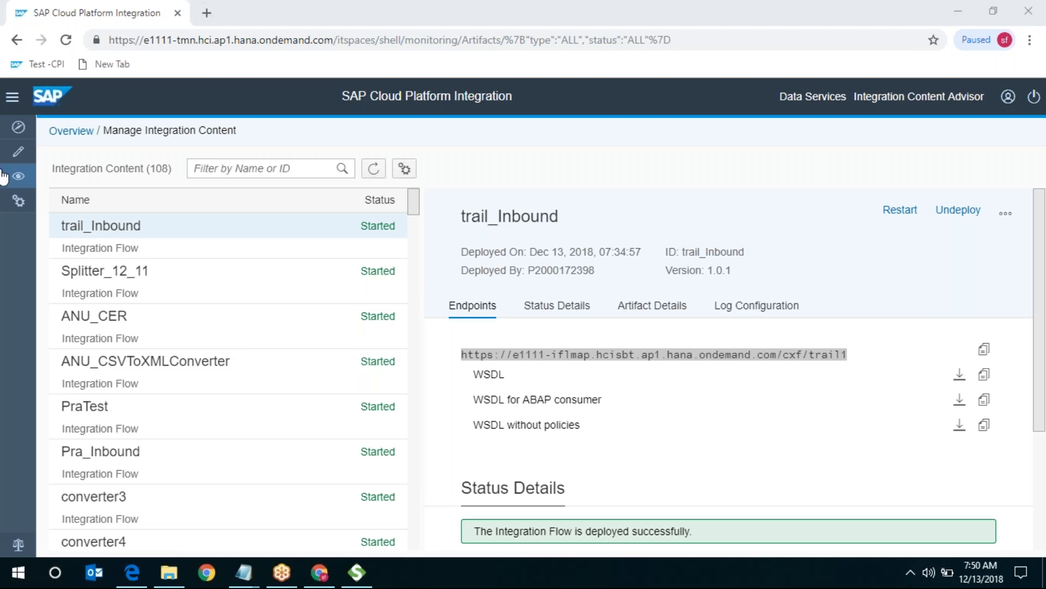
# - From Design, open package 7CPI_TM's artifacts and open the trail_Inbound integration flow
pyautogui.click(7, 152)
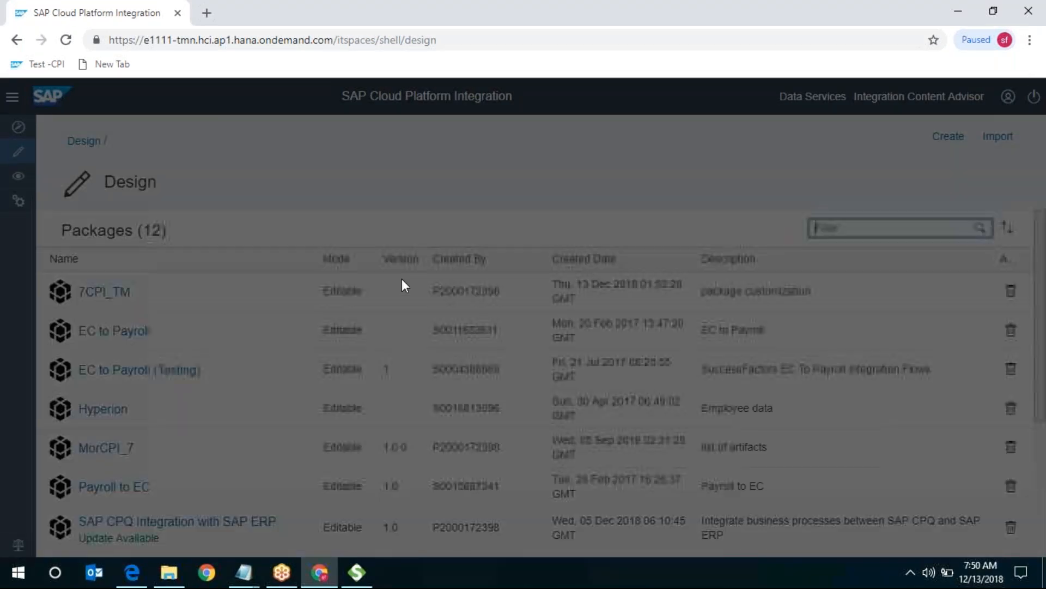
pyautogui.scroll(-4, 243, 447)
pyautogui.scroll(4, 243, 445)
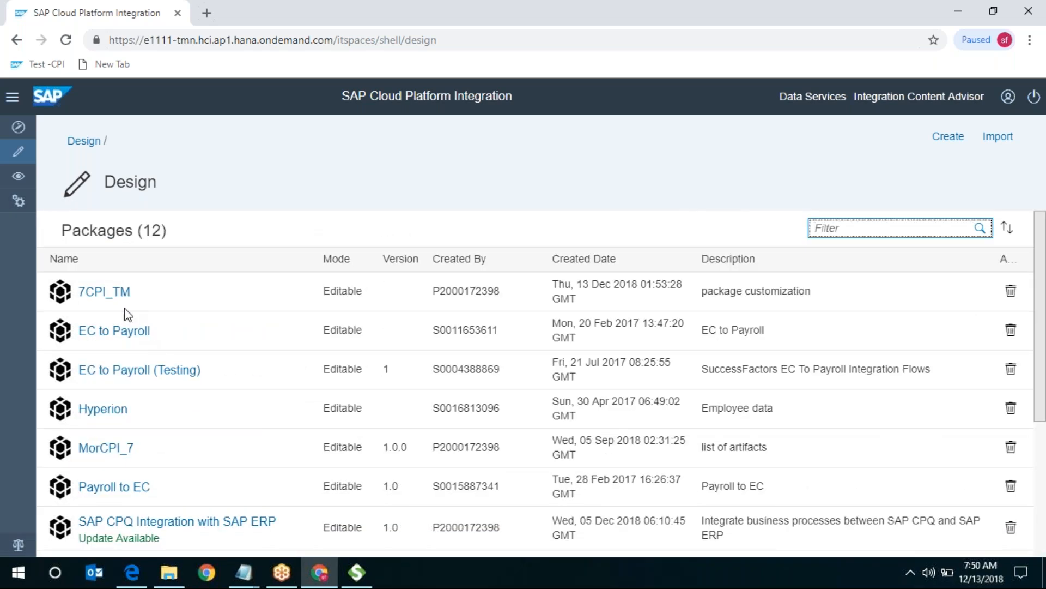
pyautogui.click(119, 301)
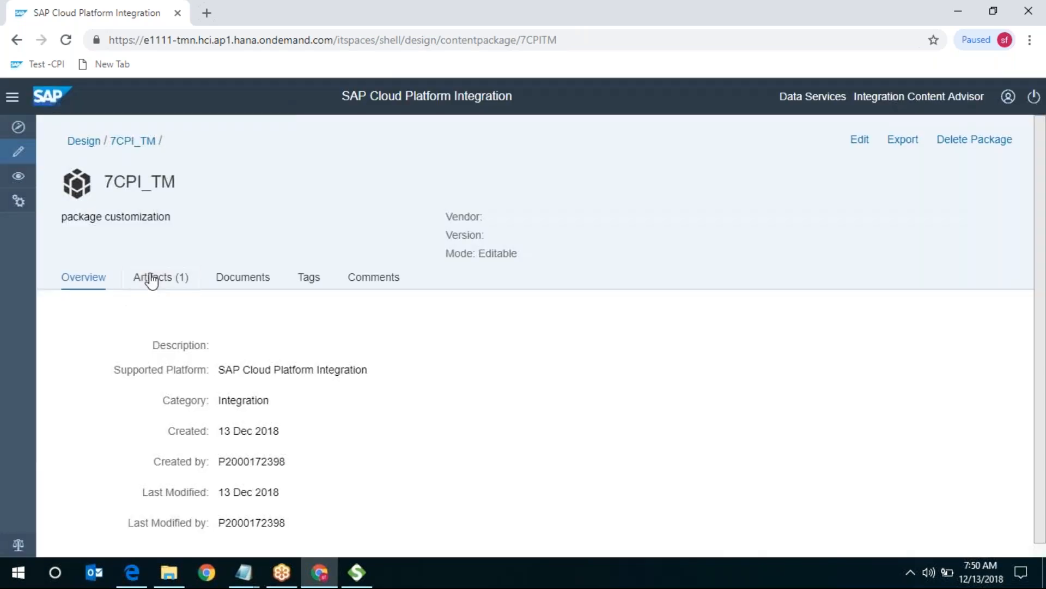
pyautogui.click(152, 279)
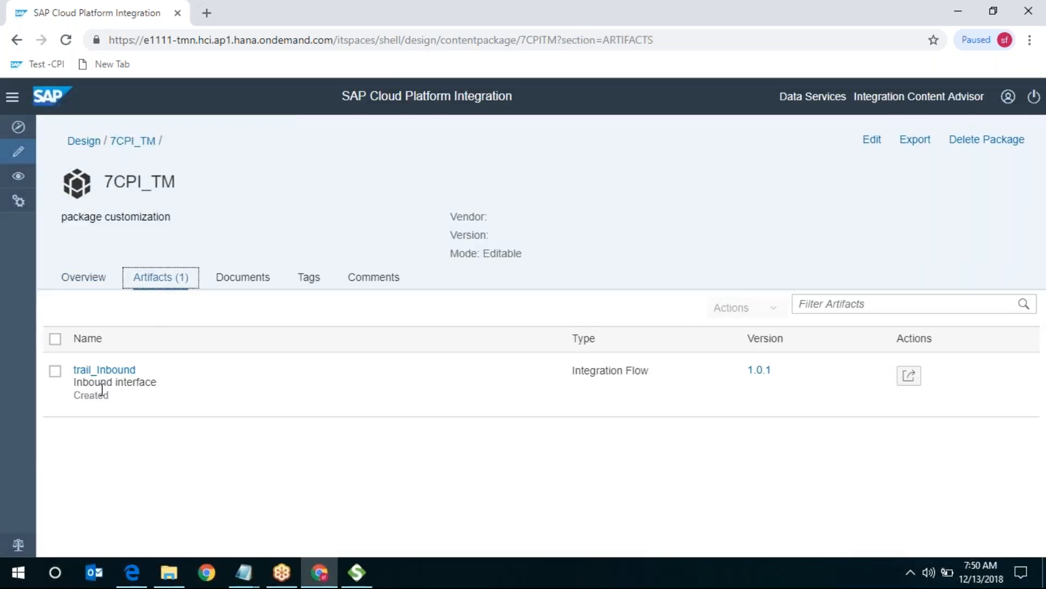
pyautogui.click(107, 370)
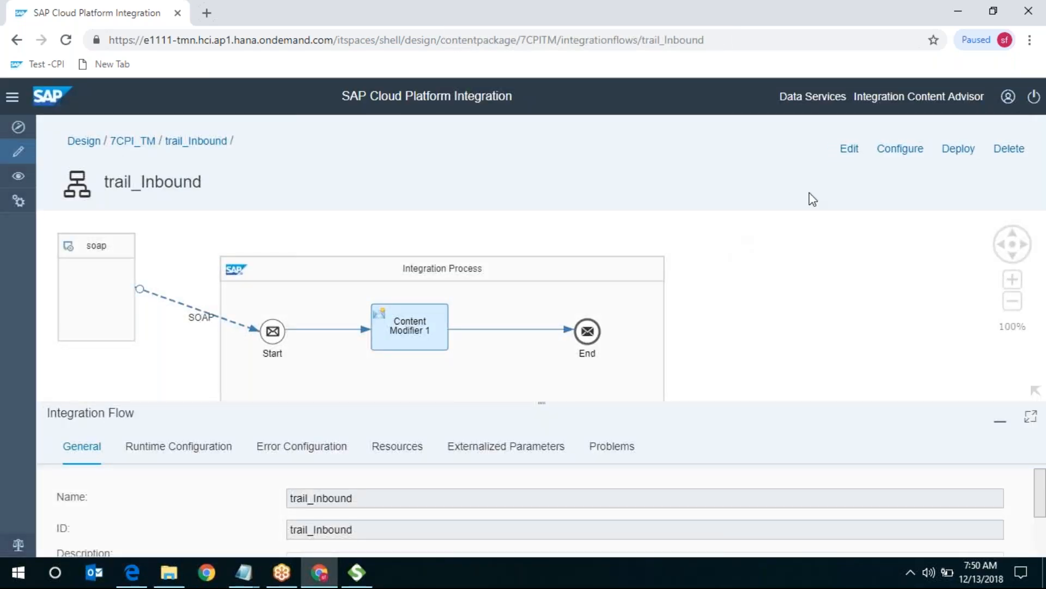
# - Enter and cancel edit mode on trail_Inbound, then return to the 7CPI_TM package
pyautogui.click(850, 149)
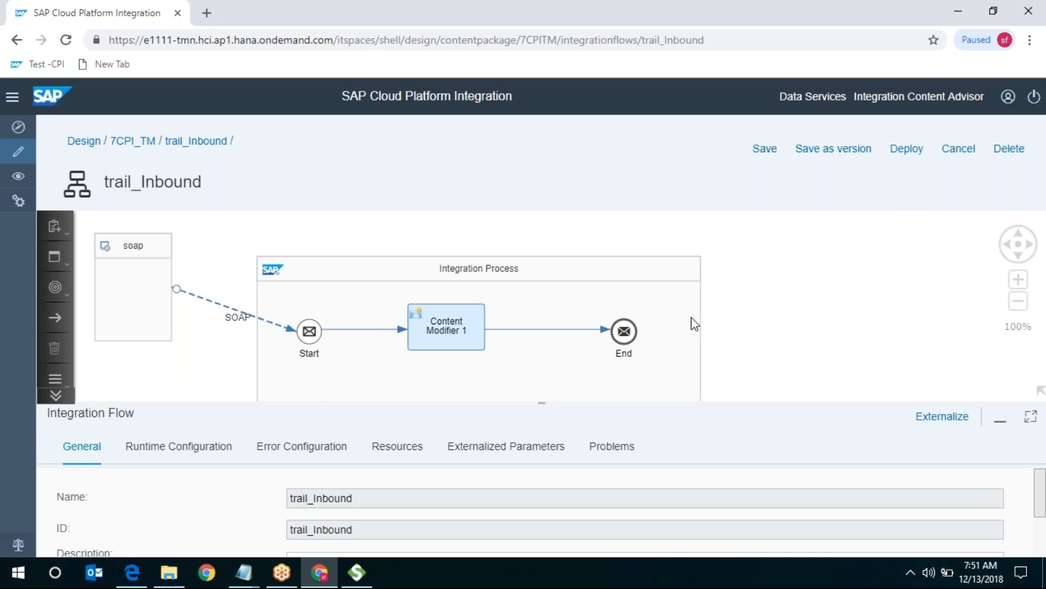
pyautogui.click(964, 152)
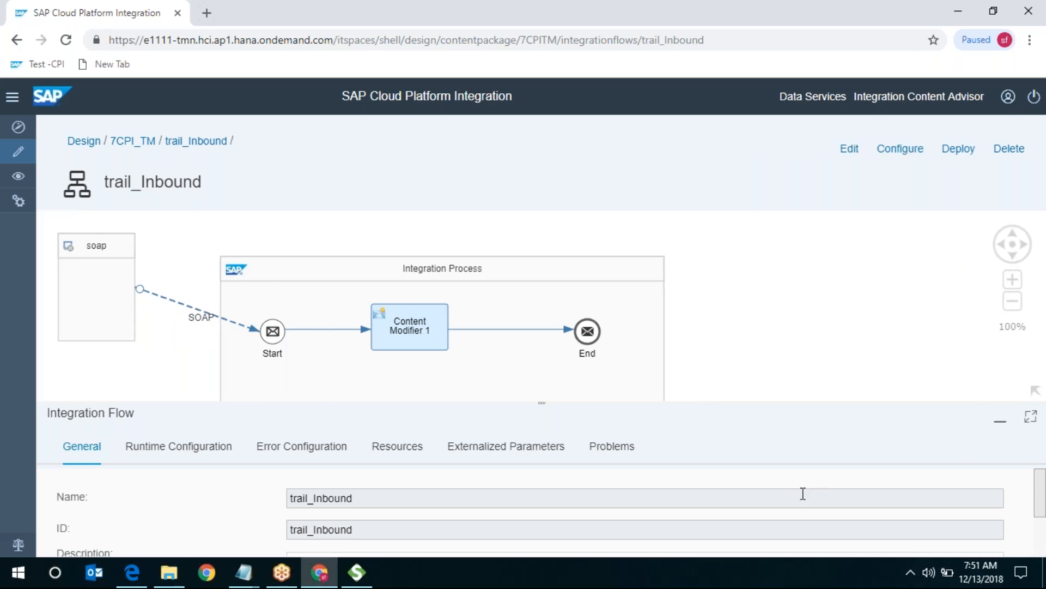
pyautogui.click(130, 143)
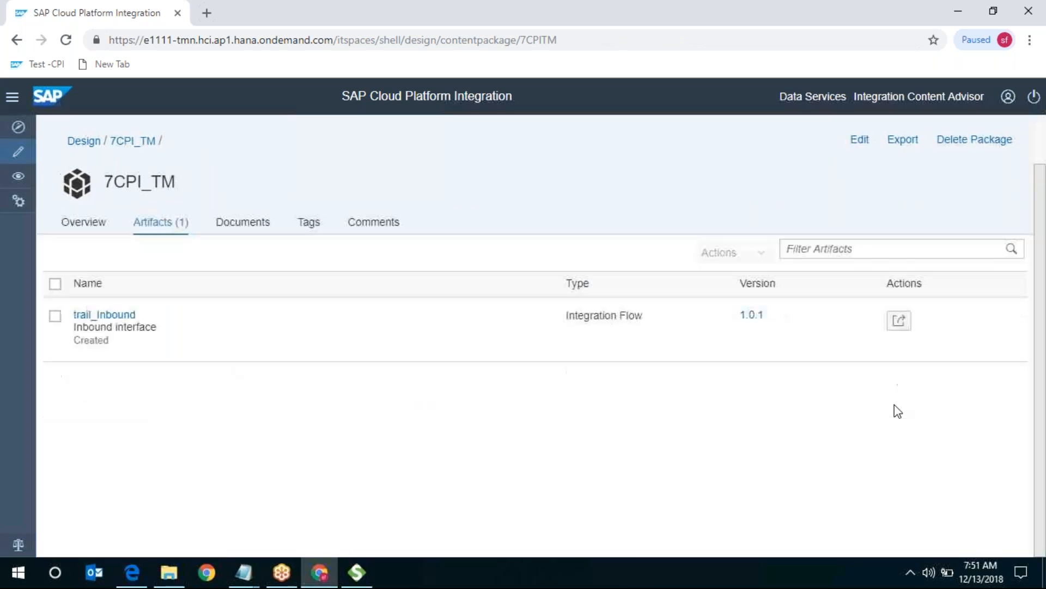
# - Copy trail_Inbound as a new integration flow named trail_outbound
pyautogui.click(899, 324)
pyautogui.click(899, 323)
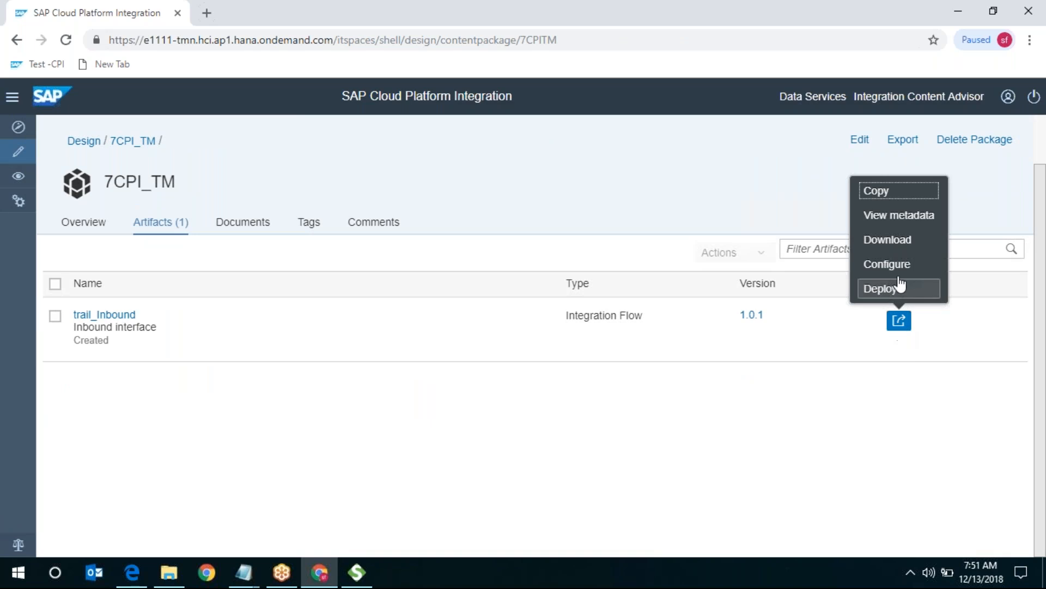
pyautogui.click(884, 194)
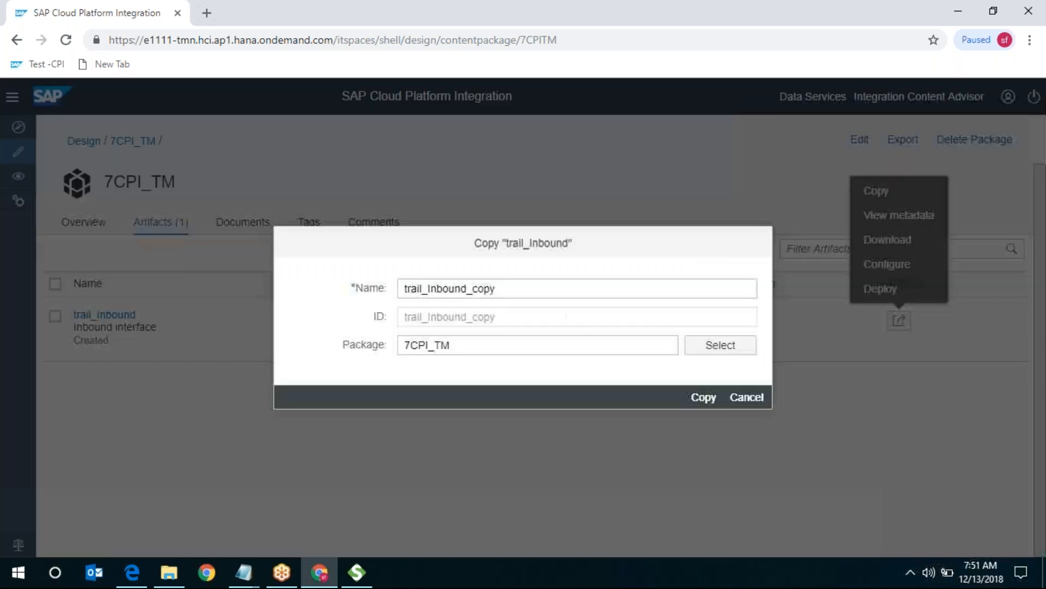
pyautogui.click(581, 288)
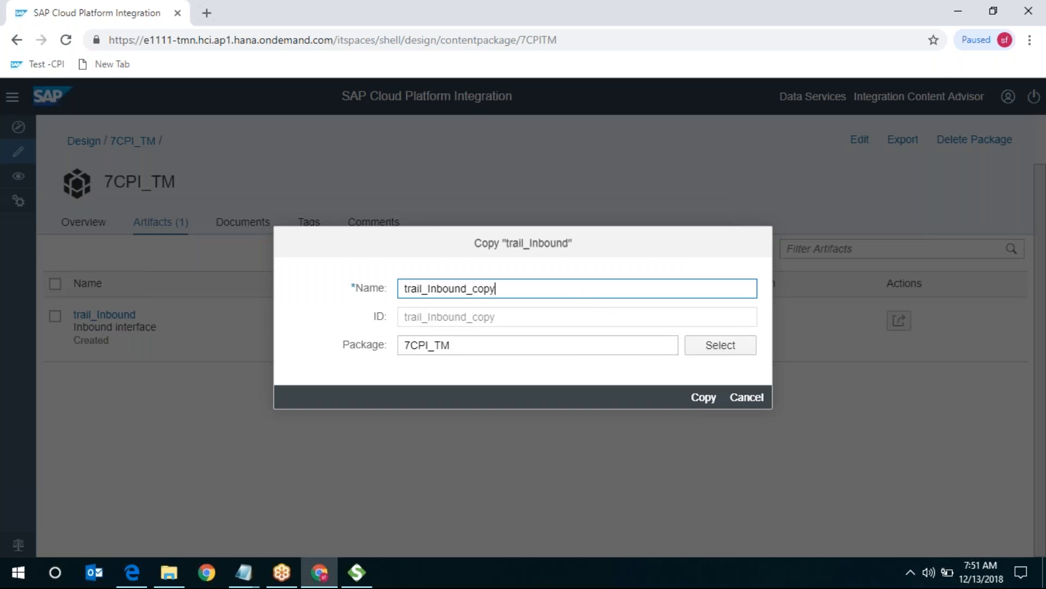
pyautogui.press('BackSpace')
pyautogui.press('BackSpace')
pyautogui.press('BackSpace')
pyautogui.press('BackSpace')
pyautogui.press('BackSpace')
pyautogui.press('BackSpace')
pyautogui.press('BackSpace')
pyautogui.press('BackSpace')
pyautogui.press('BackSpace')
pyautogui.press('BackSpace')
pyautogui.press('BackSpace')
pyautogui.press('BackSpace')
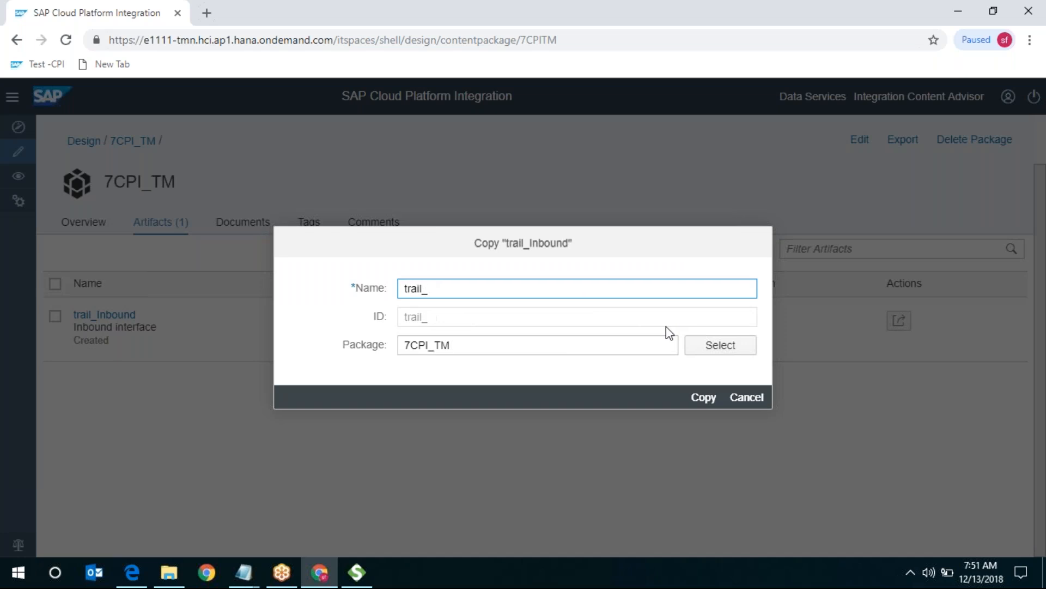
pyautogui.write('outbound')
pyautogui.click(703, 397)
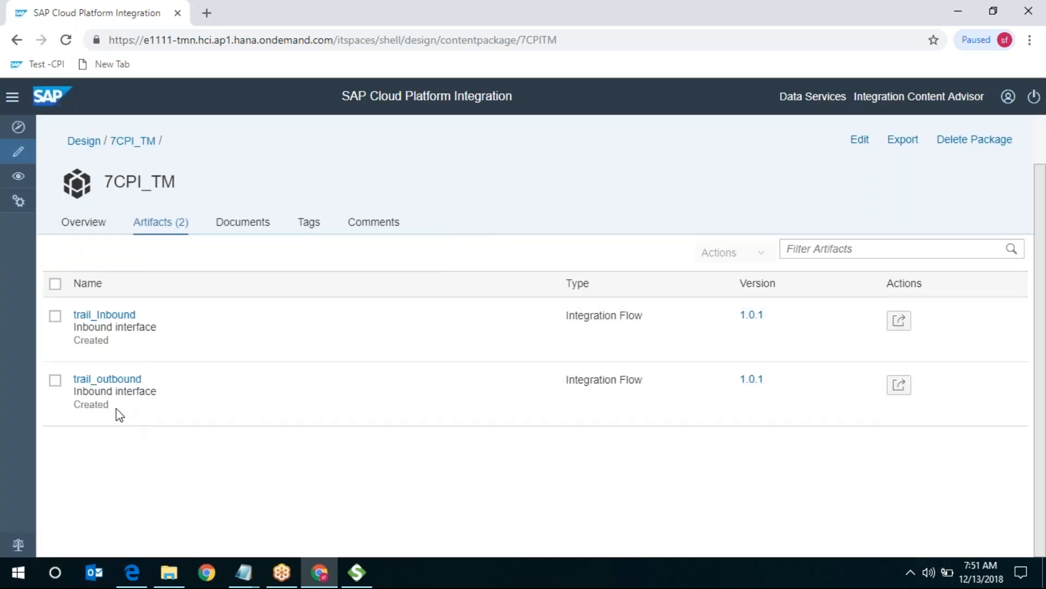
# - Open trail_outbound in edit mode and pick a Receiver participant from the palette
pyautogui.click(116, 380)
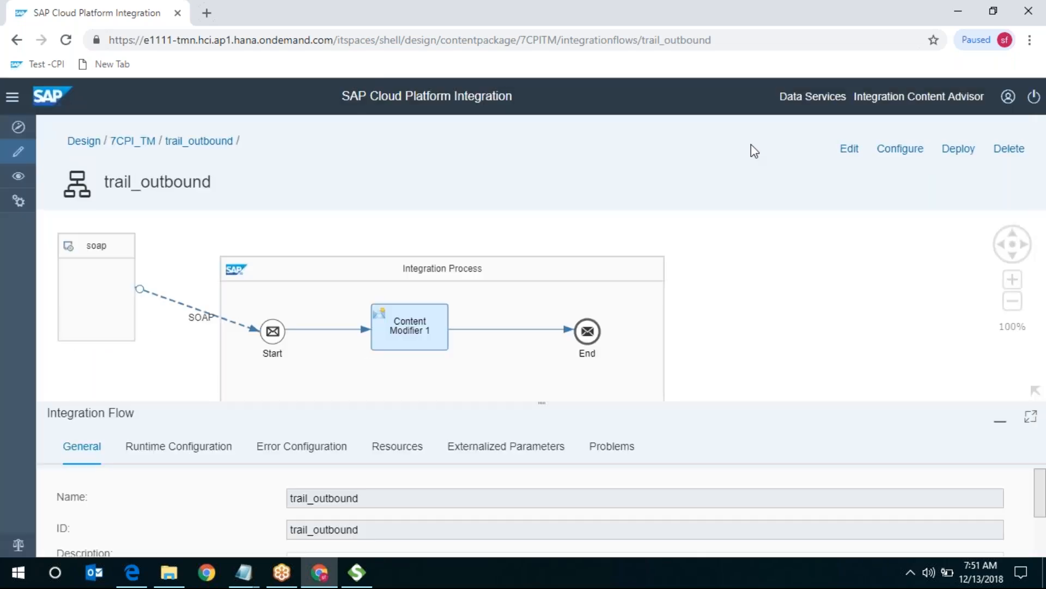
pyautogui.click(840, 149)
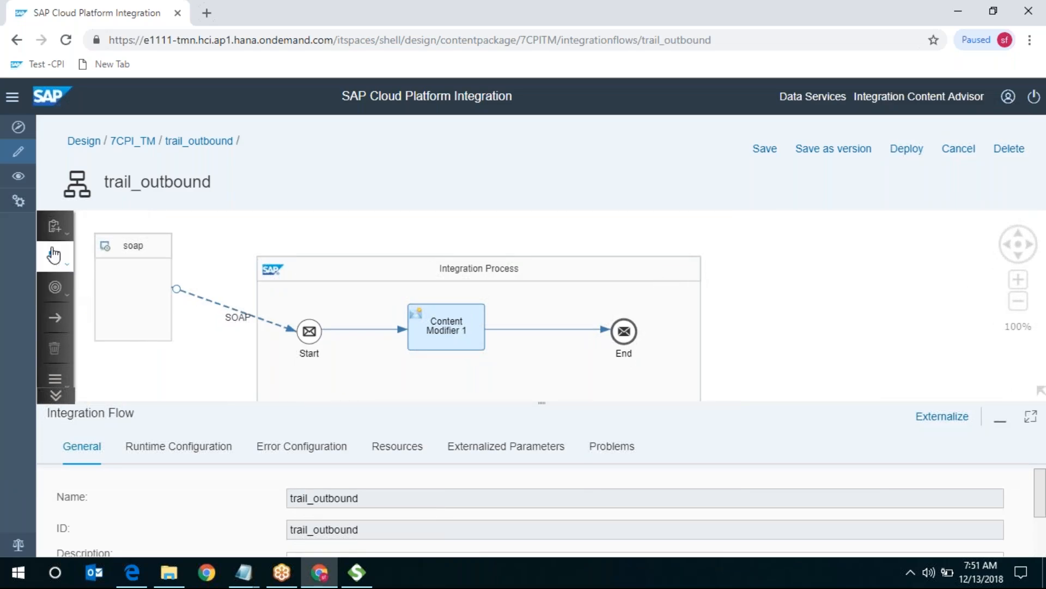
pyautogui.click(53, 229)
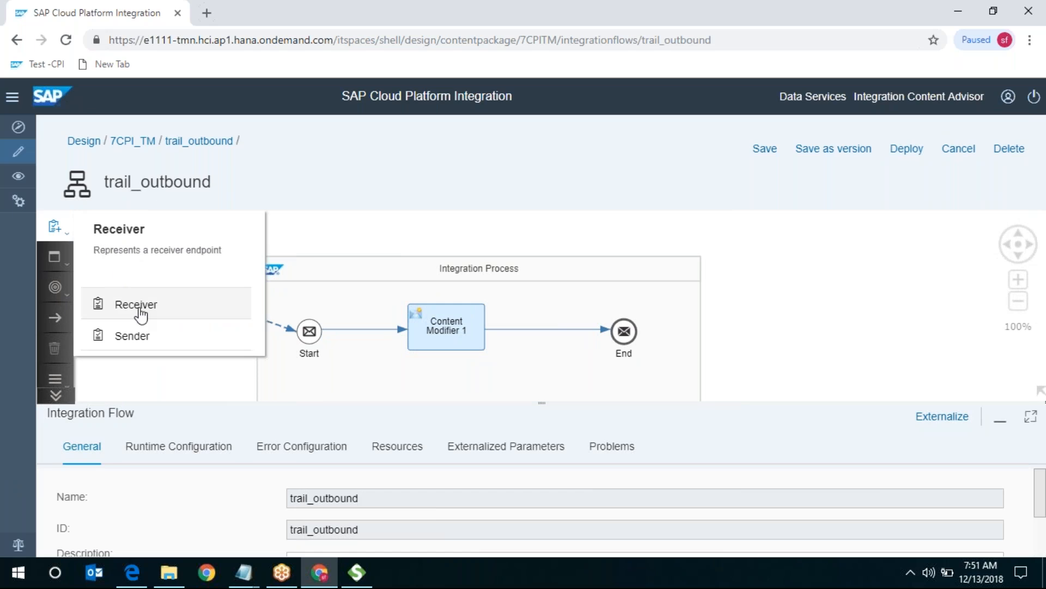
pyautogui.click(139, 303)
# - Place Receiver1 right of the Integration Process, move it slightly lower, and browse the palette
pyautogui.click(838, 295)
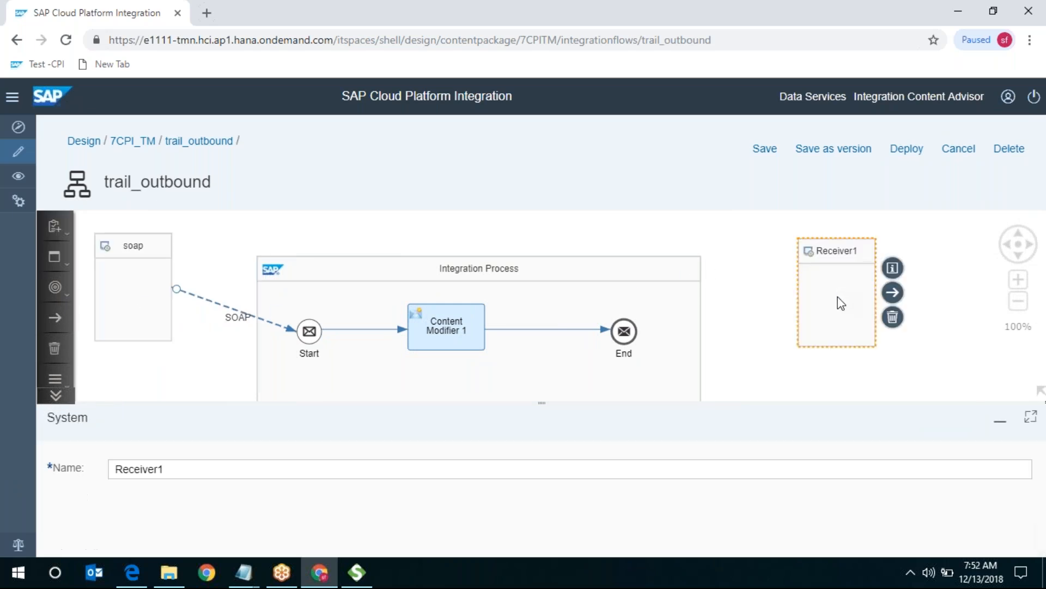
pyautogui.moveTo(845, 261); pyautogui.dragTo(848, 275)
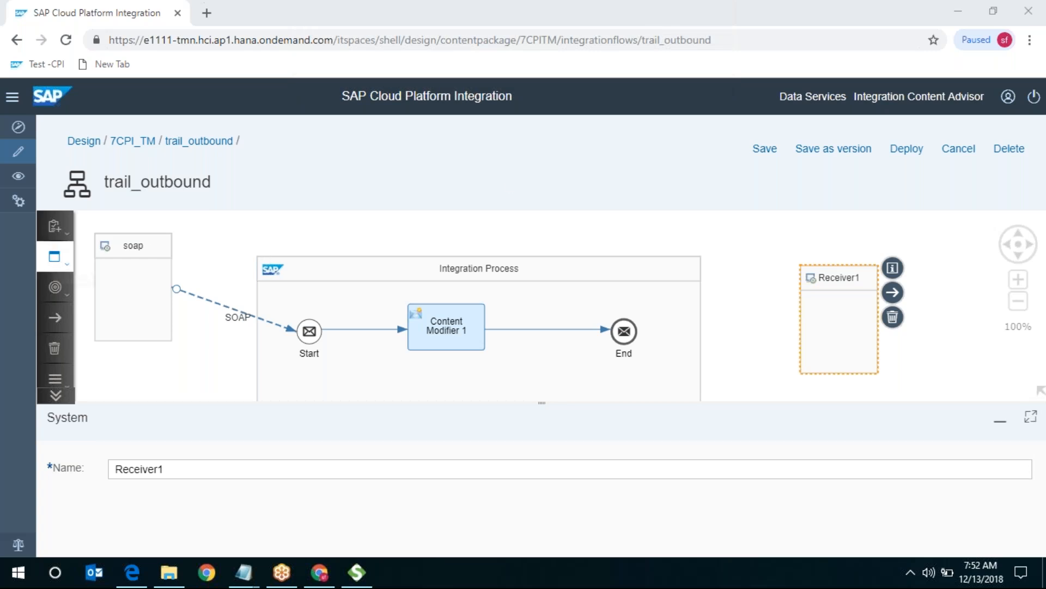
pyautogui.click(56, 395)
pyautogui.doubleClick(65, 398)
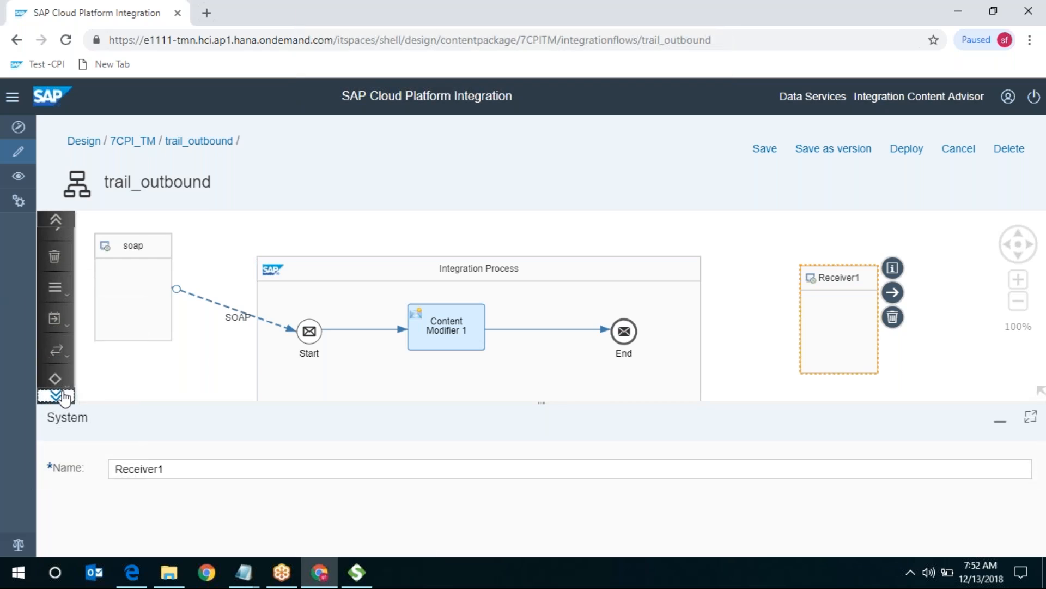
pyautogui.click(65, 398)
pyautogui.click(65, 398)
pyautogui.click(64, 398)
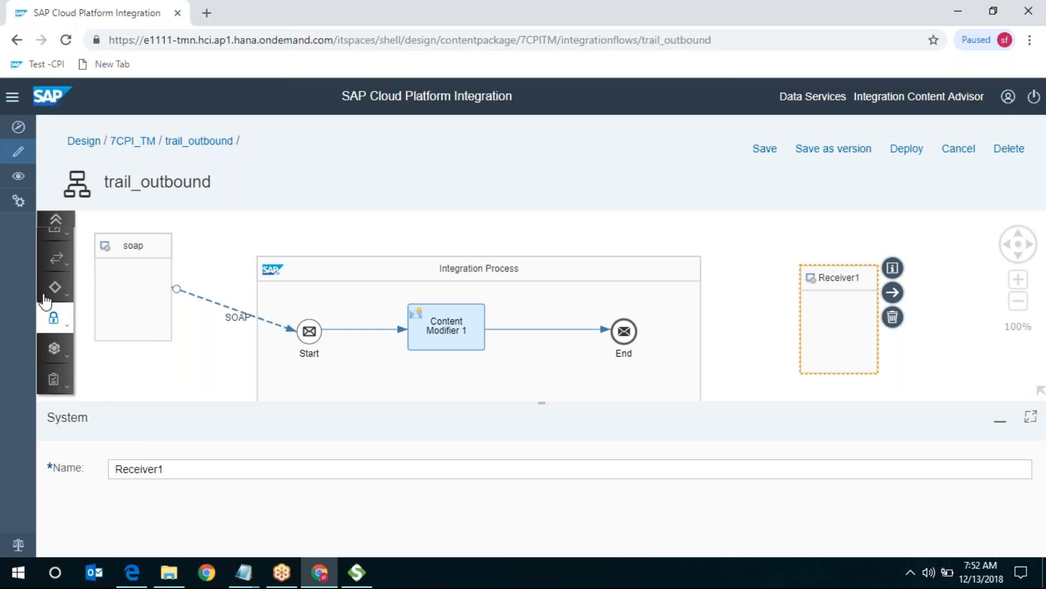
# - Return to the first palette step types and rename the receiver from Receiver1 to mail
pyautogui.click(58, 219)
pyautogui.click(57, 219)
pyautogui.click(58, 219)
pyautogui.click(57, 220)
pyautogui.click(58, 219)
pyautogui.click(58, 220)
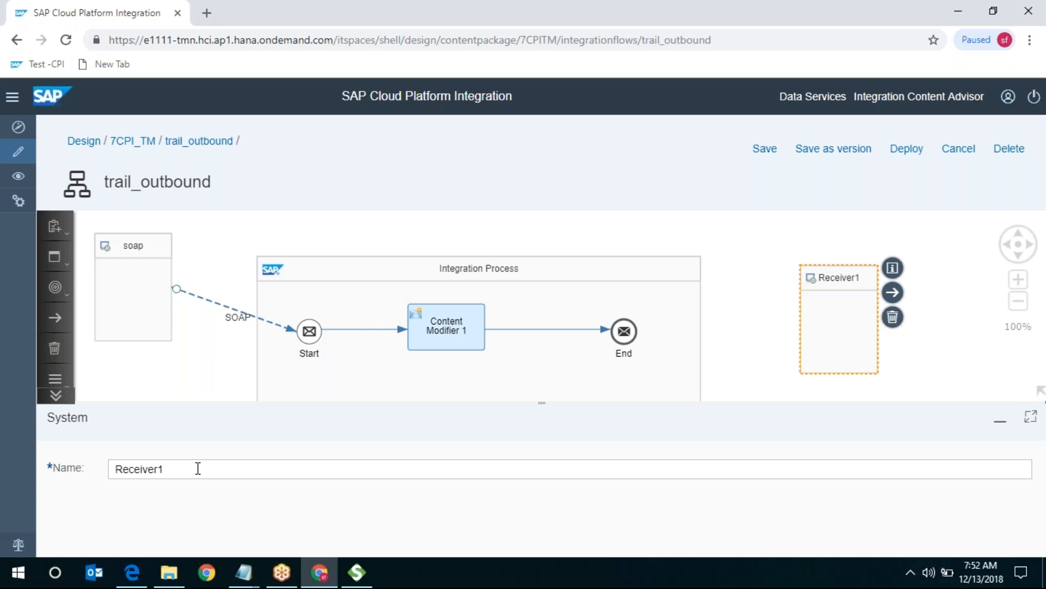
pyautogui.moveTo(198, 467); pyautogui.dragTo(4, 463)
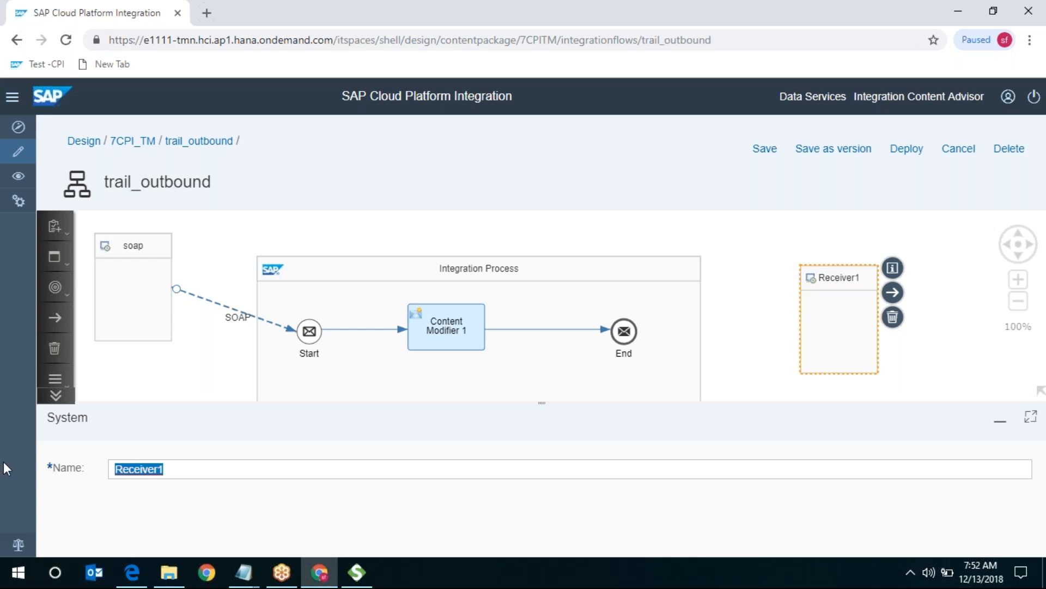
pyautogui.write('mail')
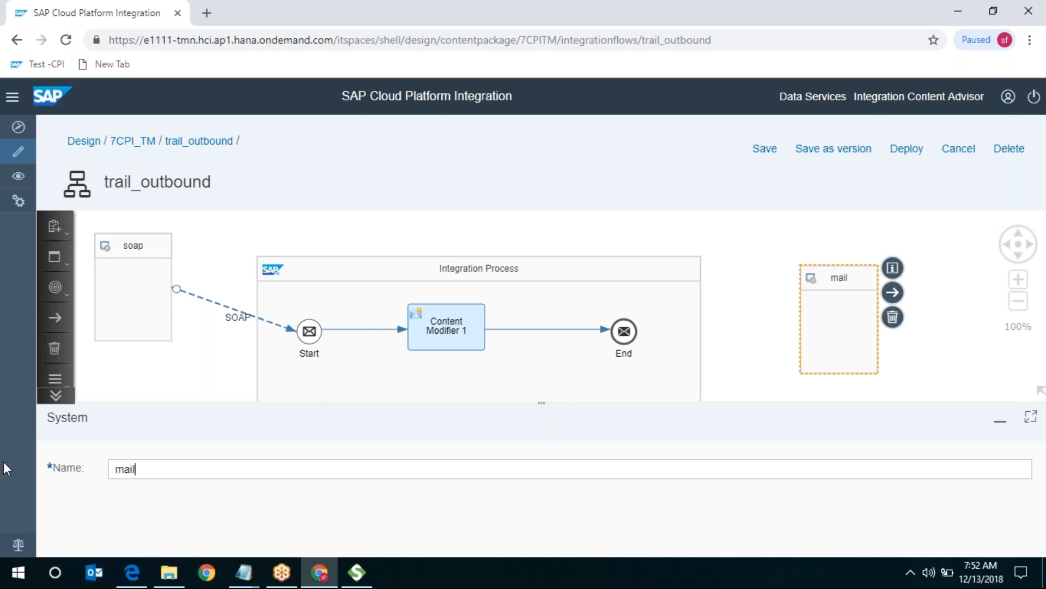
# - Select the End event, then select the last response body in SoapUI
pyautogui.click(629, 341)
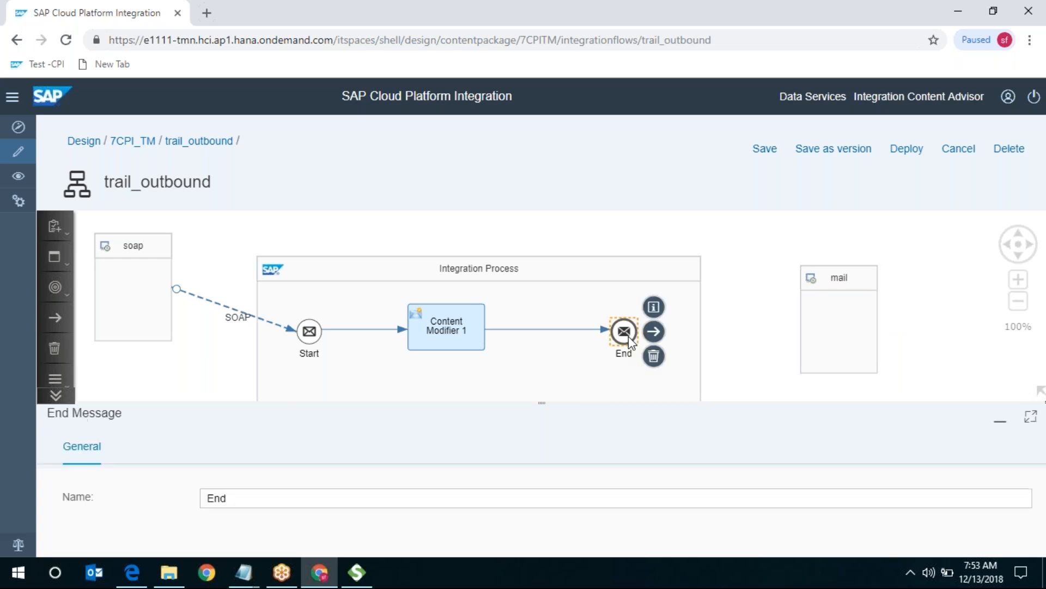
pyautogui.click(366, 570)
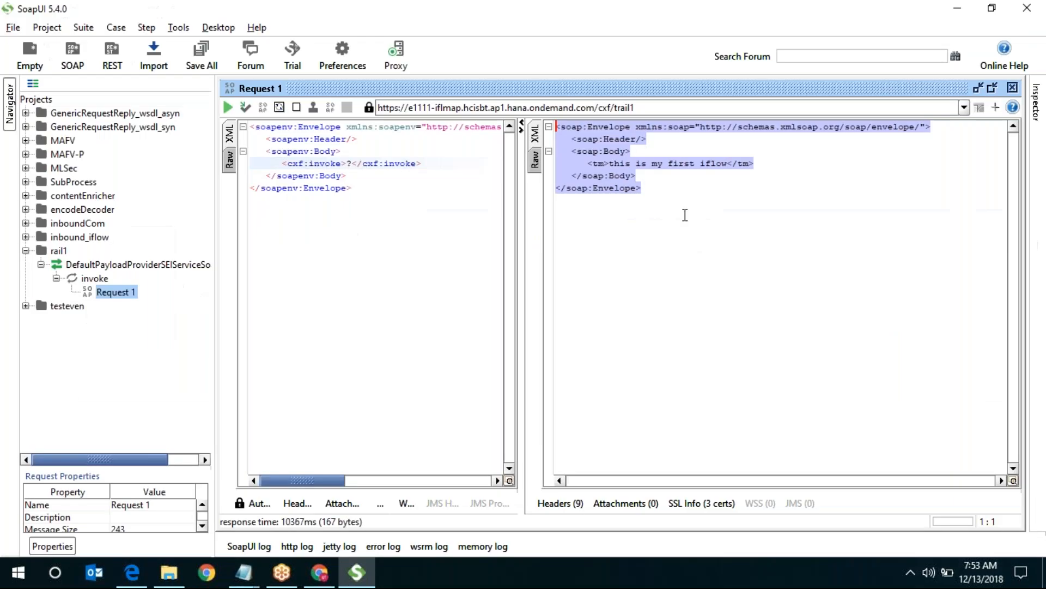
pyautogui.click(650, 190)
pyautogui.moveTo(641, 176); pyautogui.dragTo(572, 151)
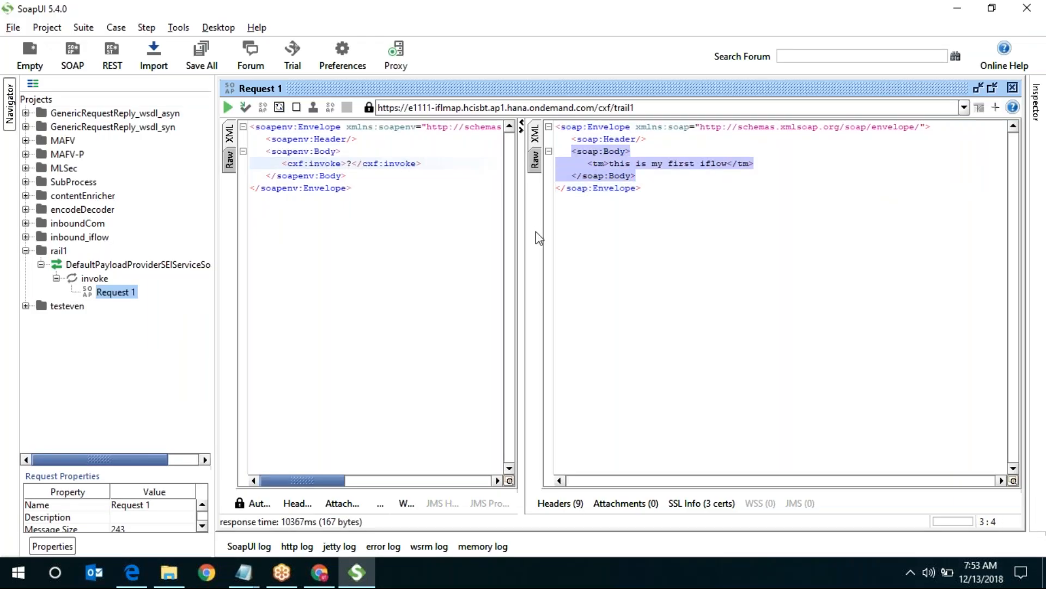
pyautogui.click(958, 15)
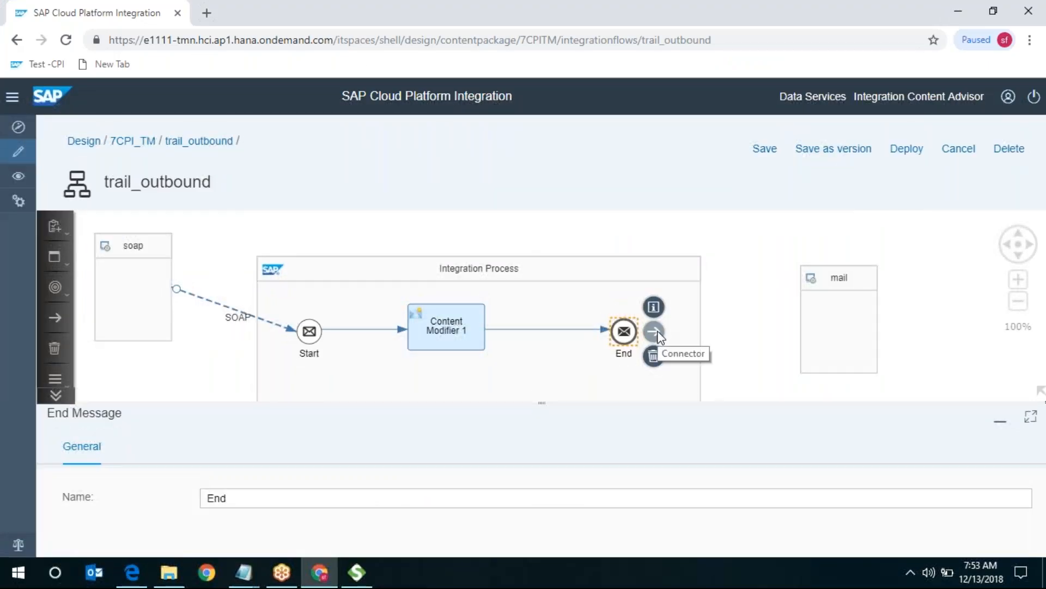
# - Connect the End event to the mail receiver using the Mail adapter type
pyautogui.moveTo(658, 331); pyautogui.dragTo(779, 295)
pyautogui.moveTo(823, 279); pyautogui.dragTo(882, 332)
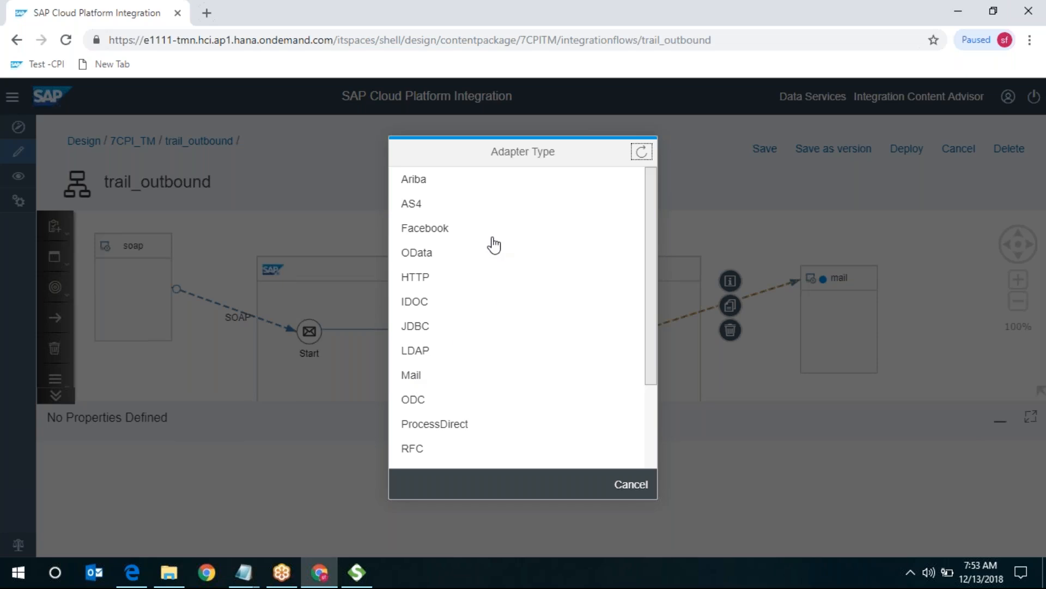
pyautogui.scroll(-3, 492, 239)
pyautogui.scroll(3, 495, 246)
pyautogui.click(426, 381)
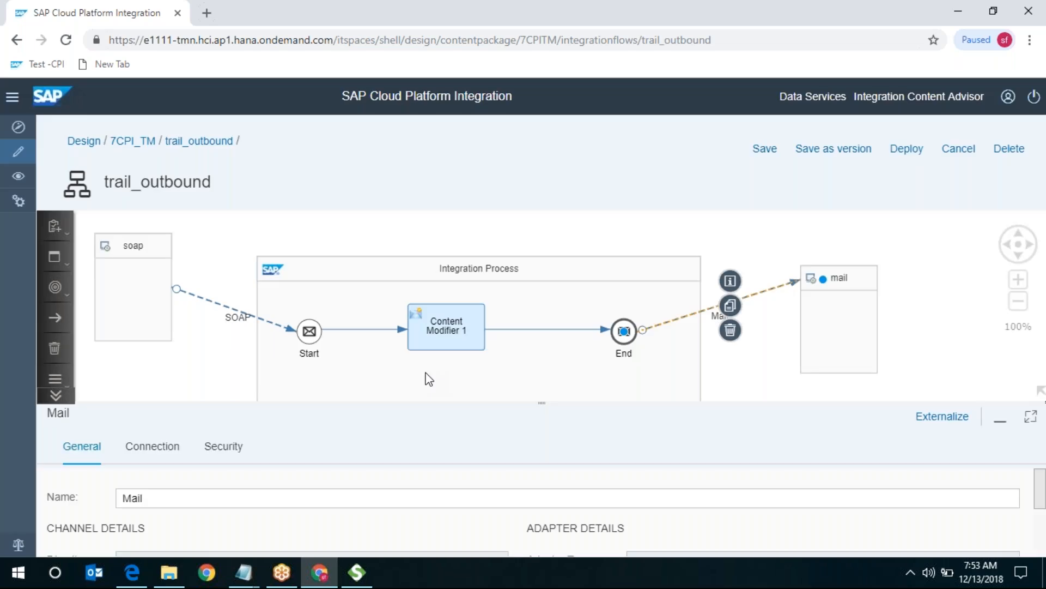
pyautogui.click(1031, 417)
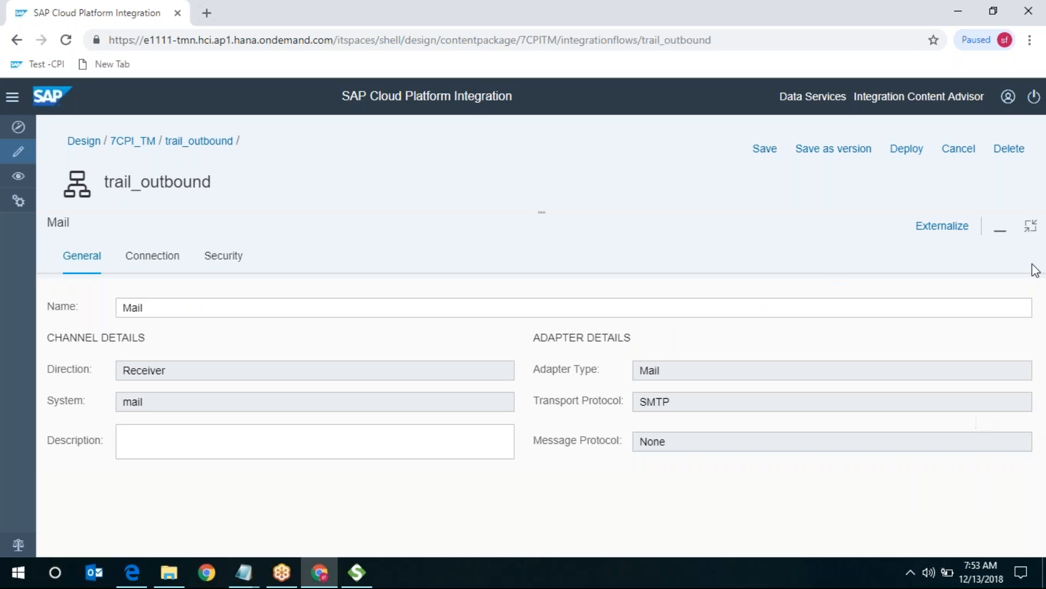
pyautogui.click(1031, 225)
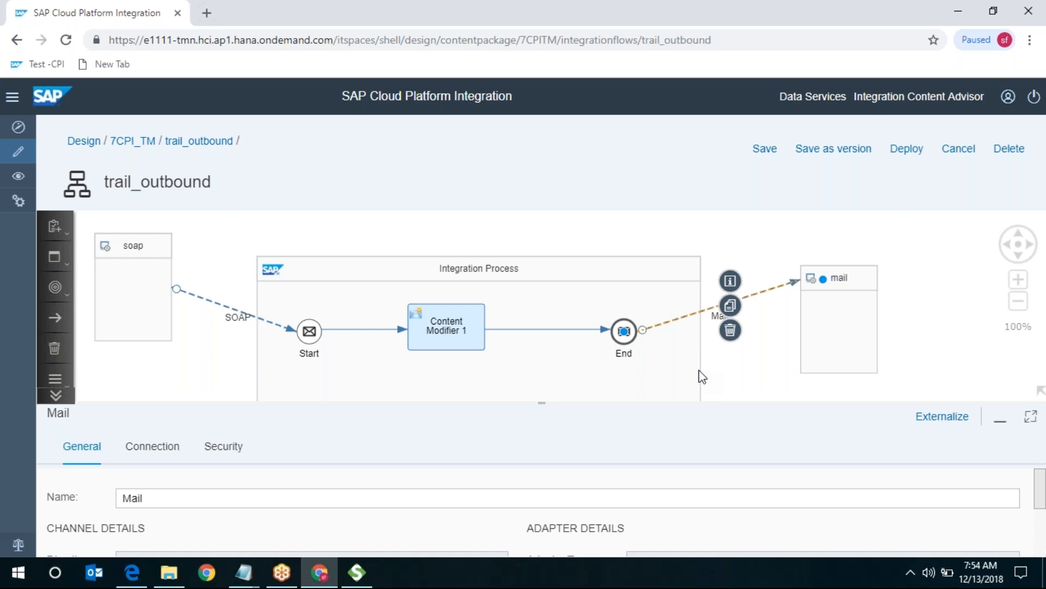
pyautogui.click(1030, 418)
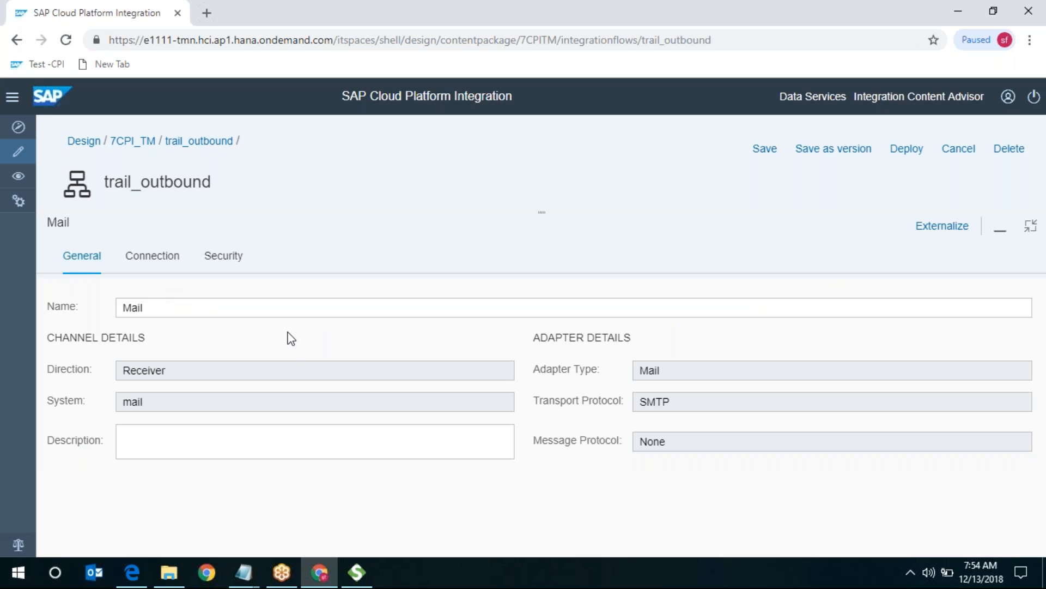
pyautogui.click(1030, 226)
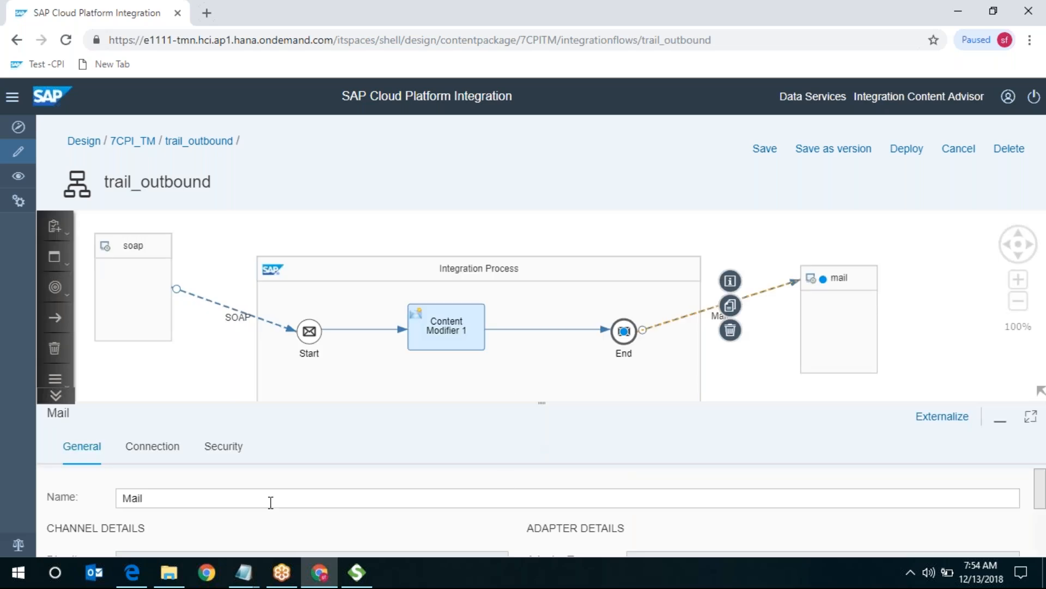
pyautogui.click(1029, 417)
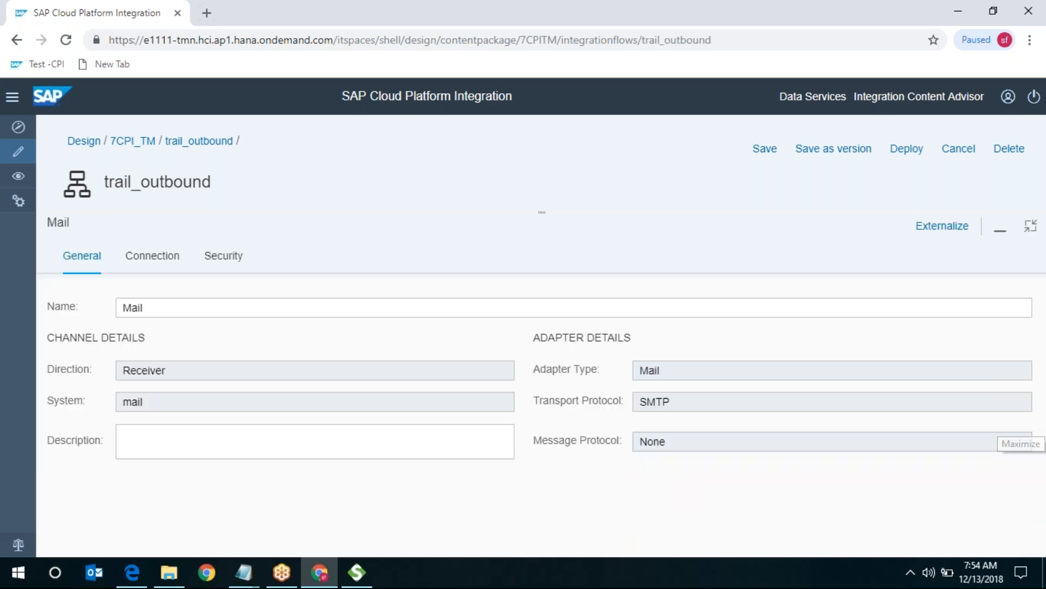
# - Copy smtp.gmail.com:465 from the notes and enter it as the Mail channel's Address
pyautogui.click(244, 573)
pyautogui.click(311, 537)
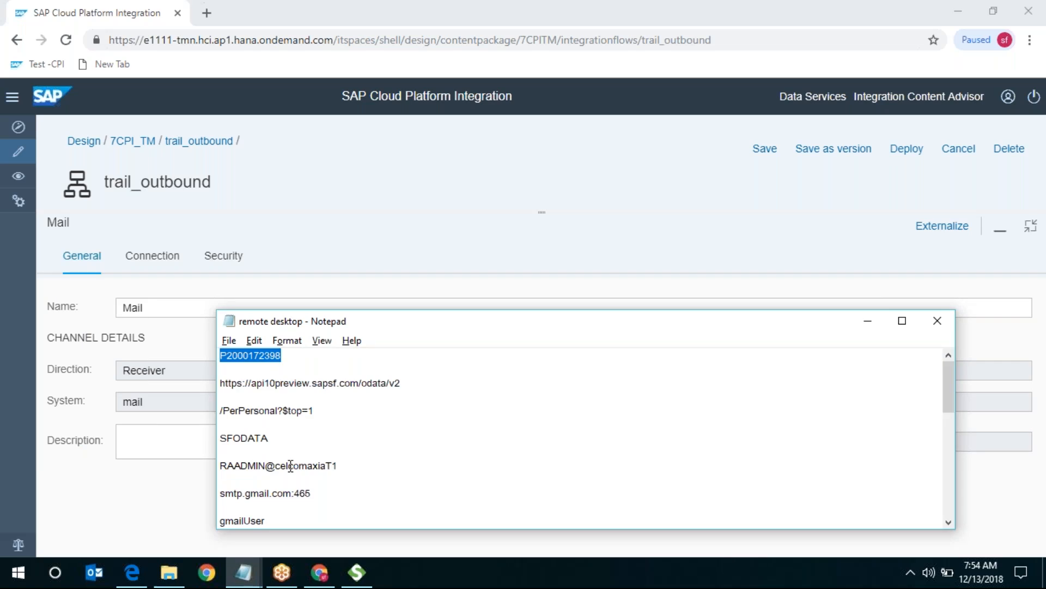
pyautogui.scroll(-2, 284, 458)
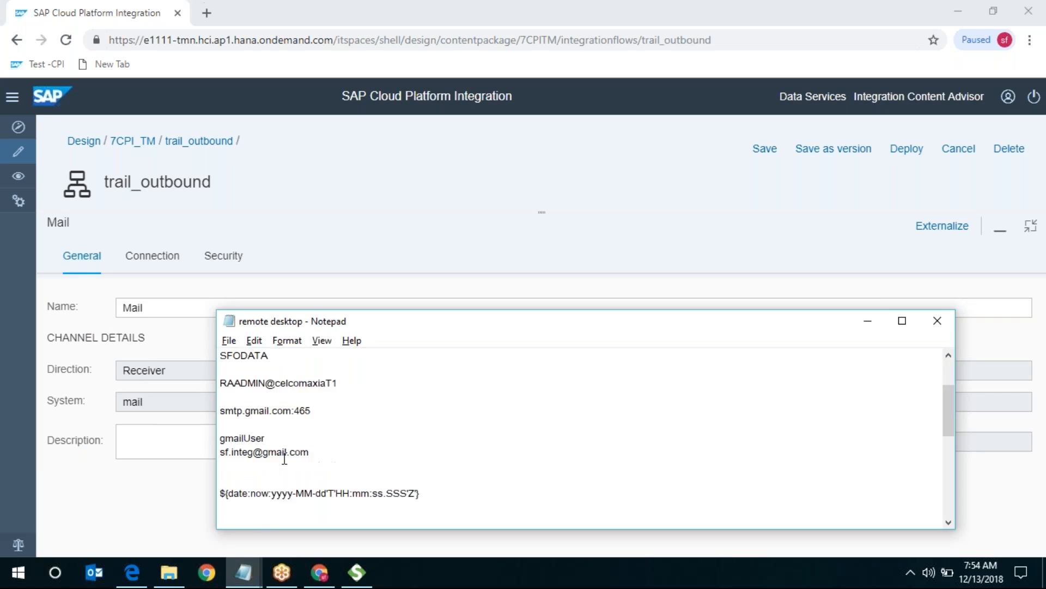
pyautogui.doubleClick(290, 409)
pyautogui.hotkey('ctrl', 'c')
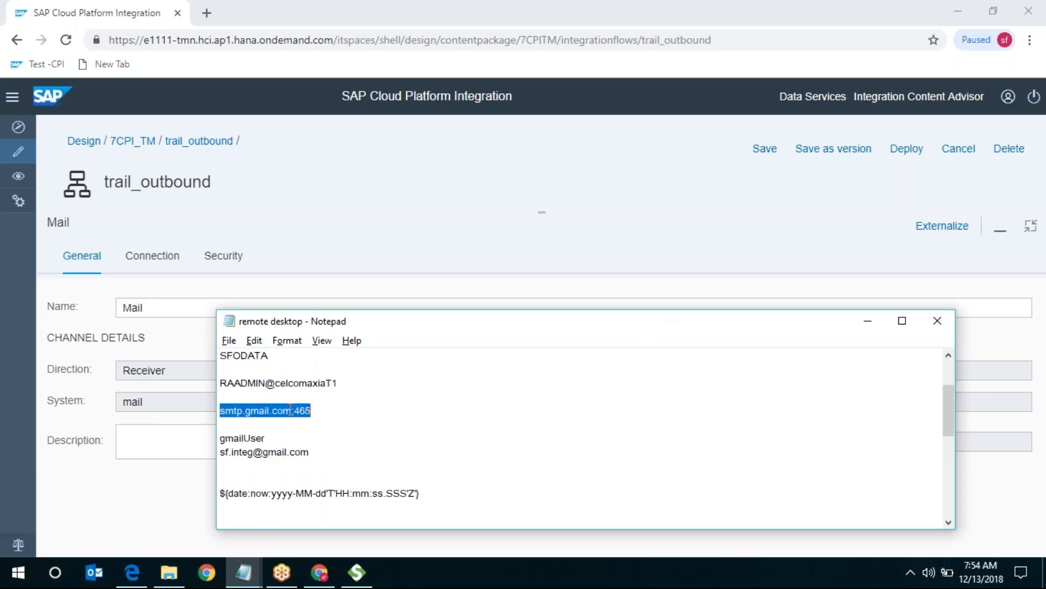
pyautogui.click(177, 258)
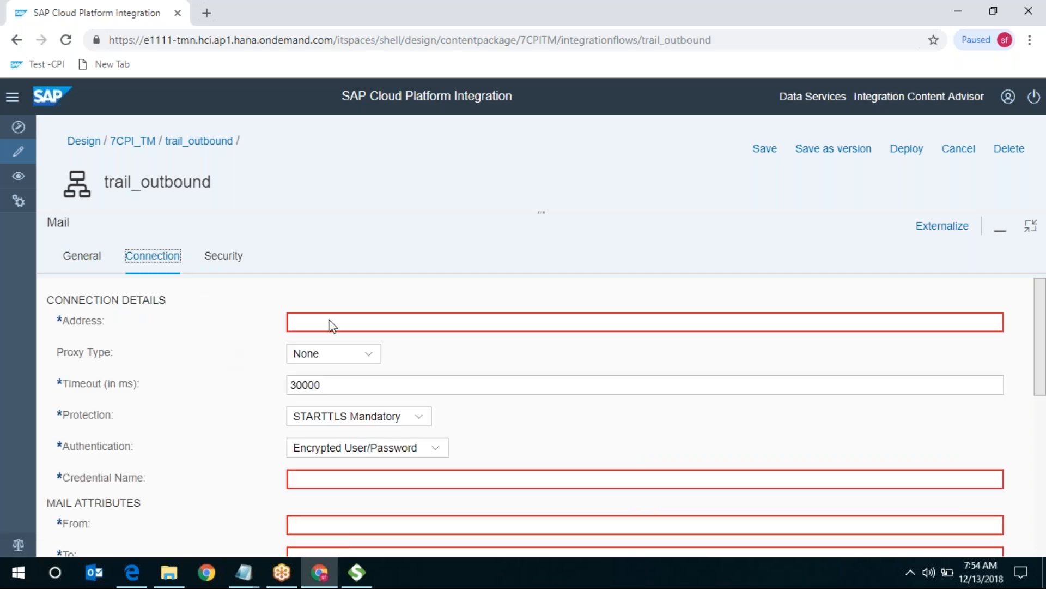
pyautogui.click(349, 321)
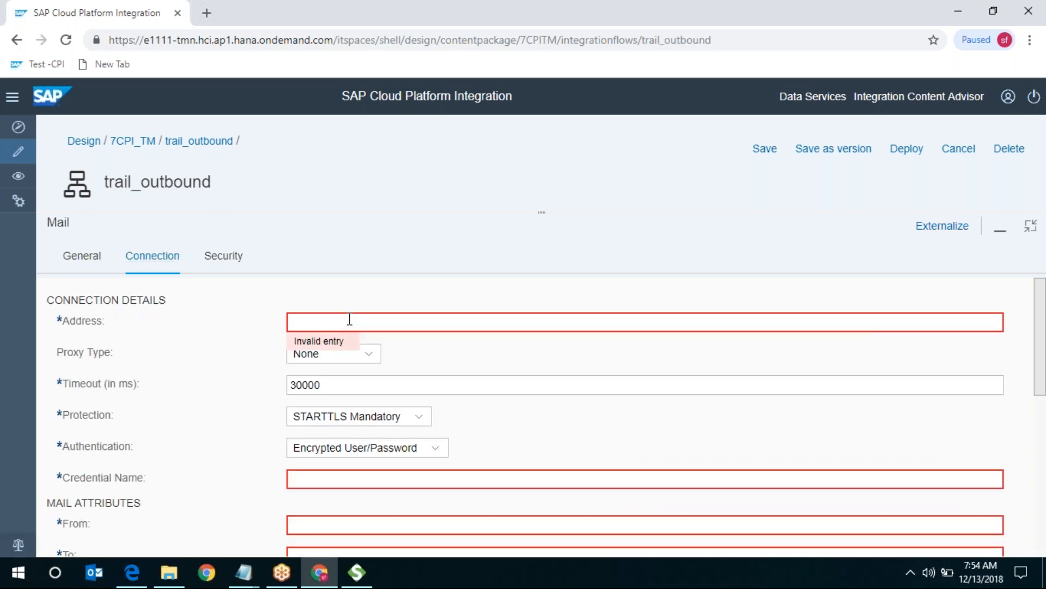
pyautogui.hotkey('ctrl', 'v')
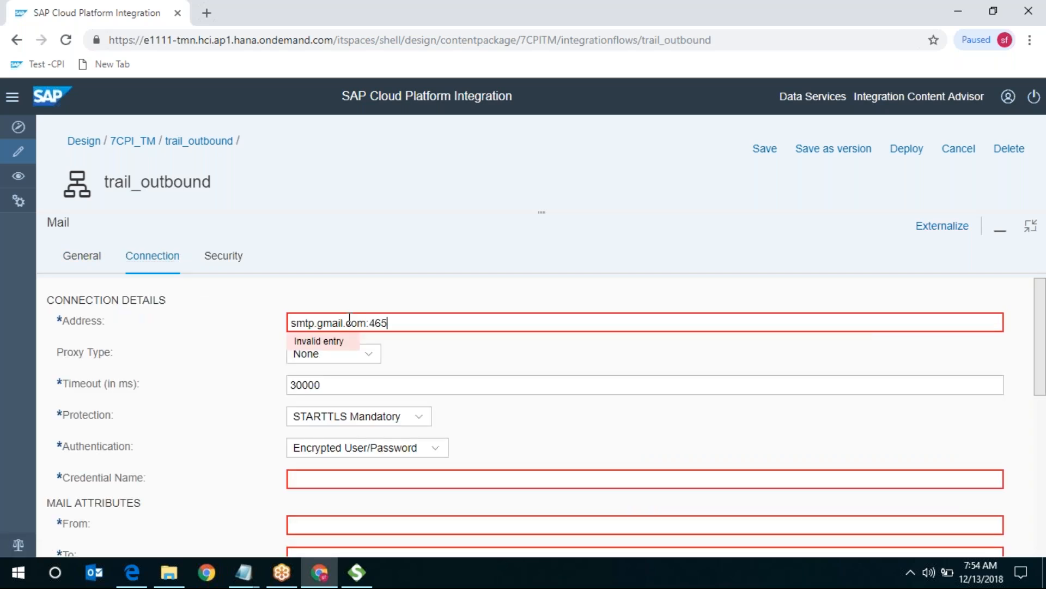
pyautogui.click(506, 348)
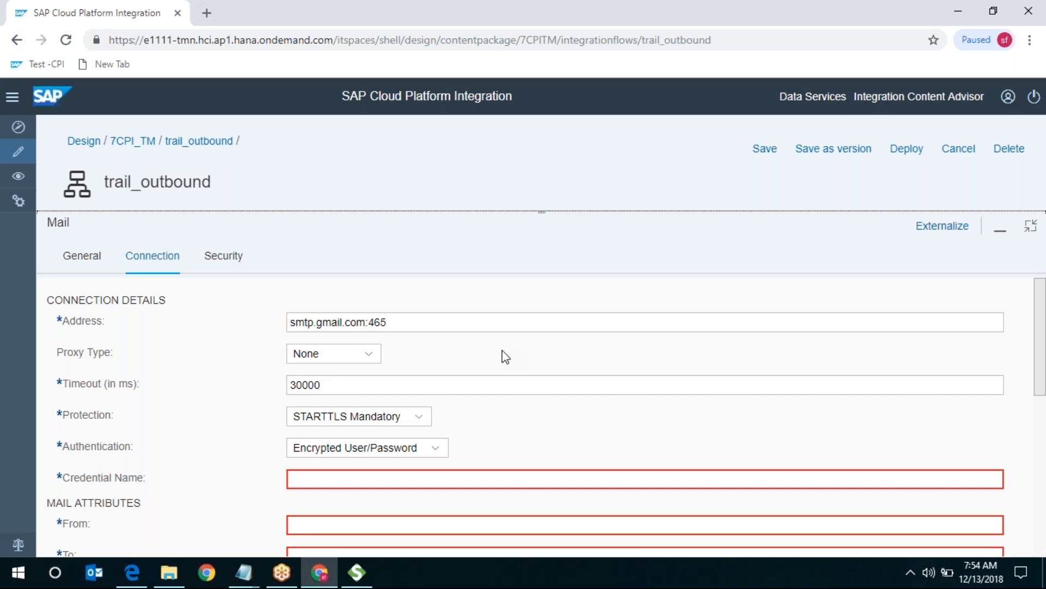
# - Keep the 30000 ms timeout and Proxy Type None
pyautogui.click(407, 384)
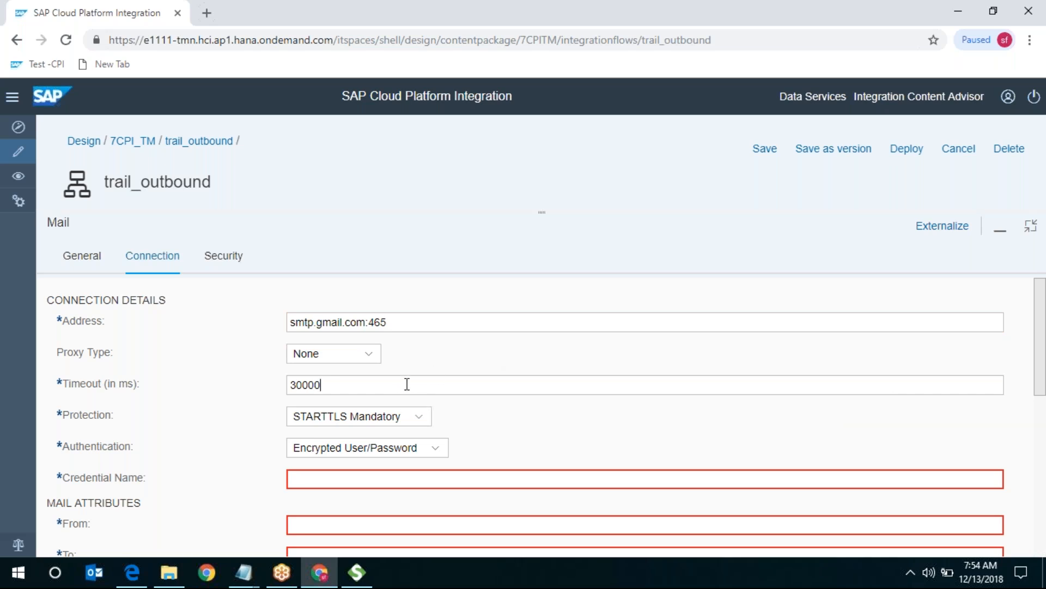
pyautogui.click(369, 355)
pyautogui.click(438, 352)
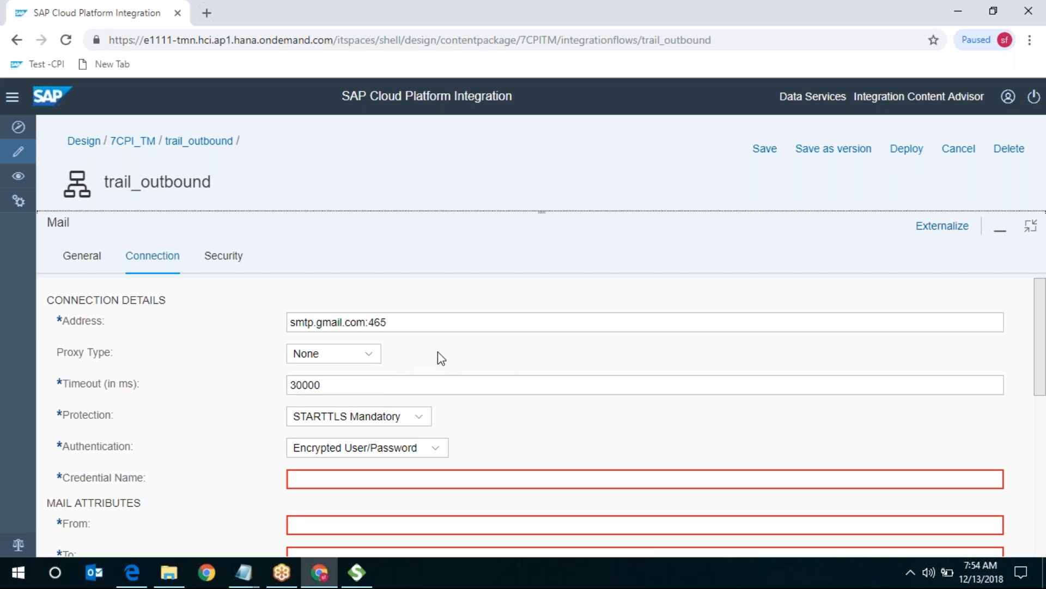
# - Set Protection to SMTPS and Authentication to Plain User/Password
pyautogui.click(419, 417)
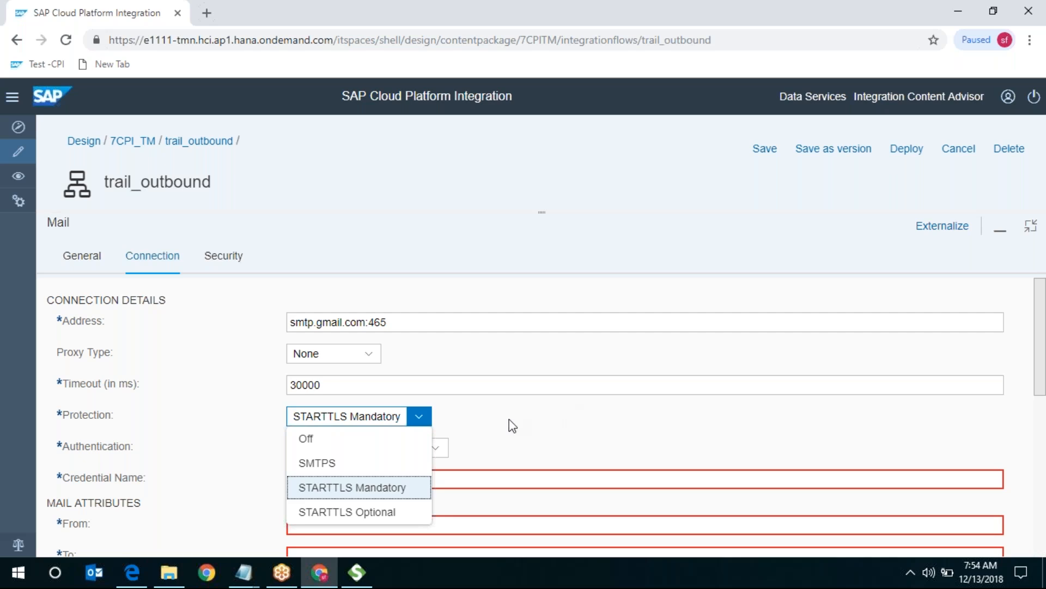
pyautogui.click(346, 463)
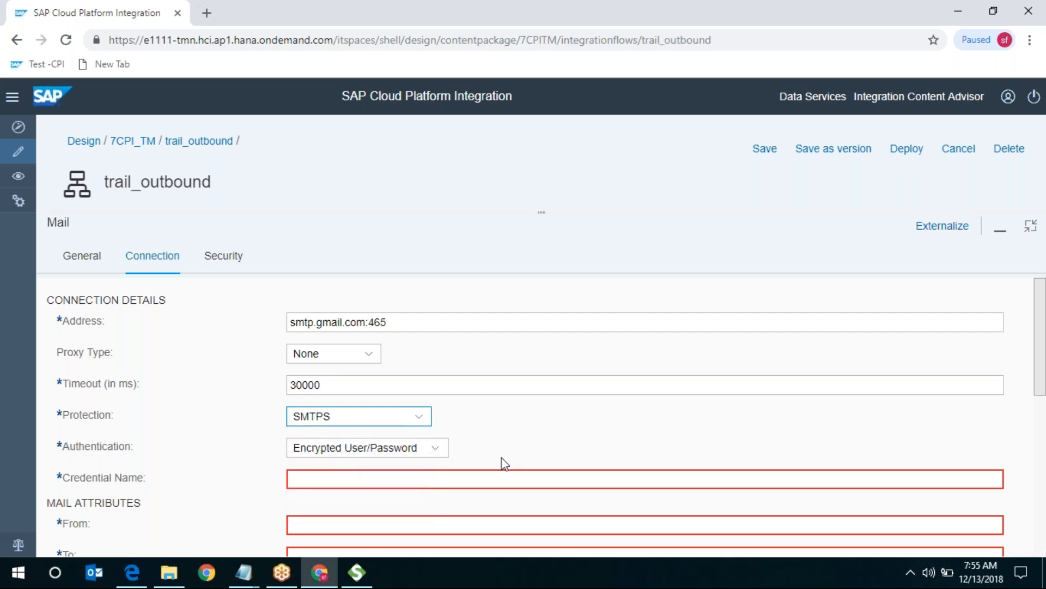
pyautogui.click(434, 452)
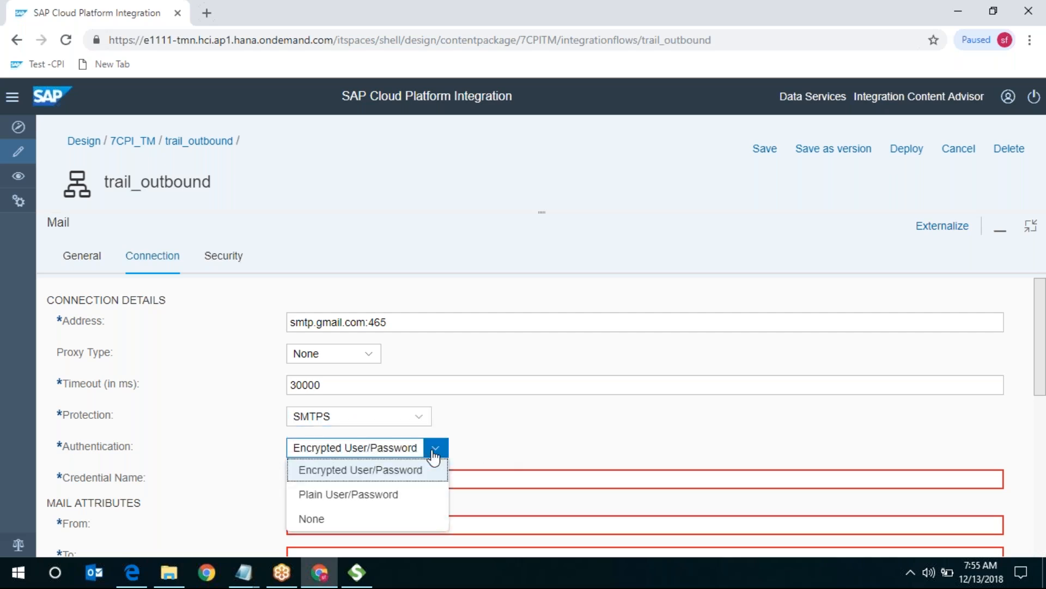
pyautogui.click(382, 506)
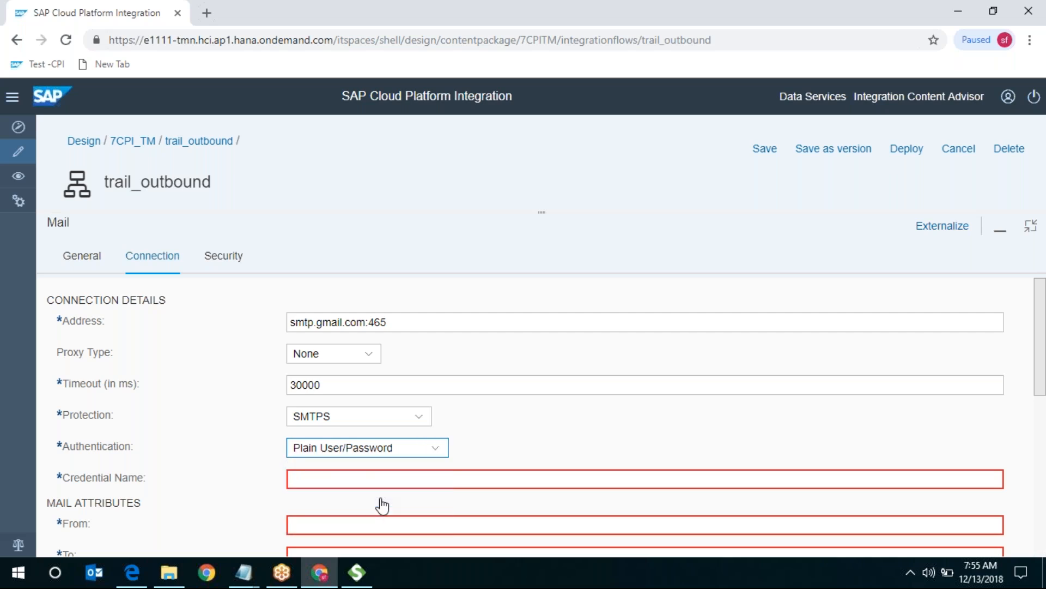
pyautogui.click(369, 479)
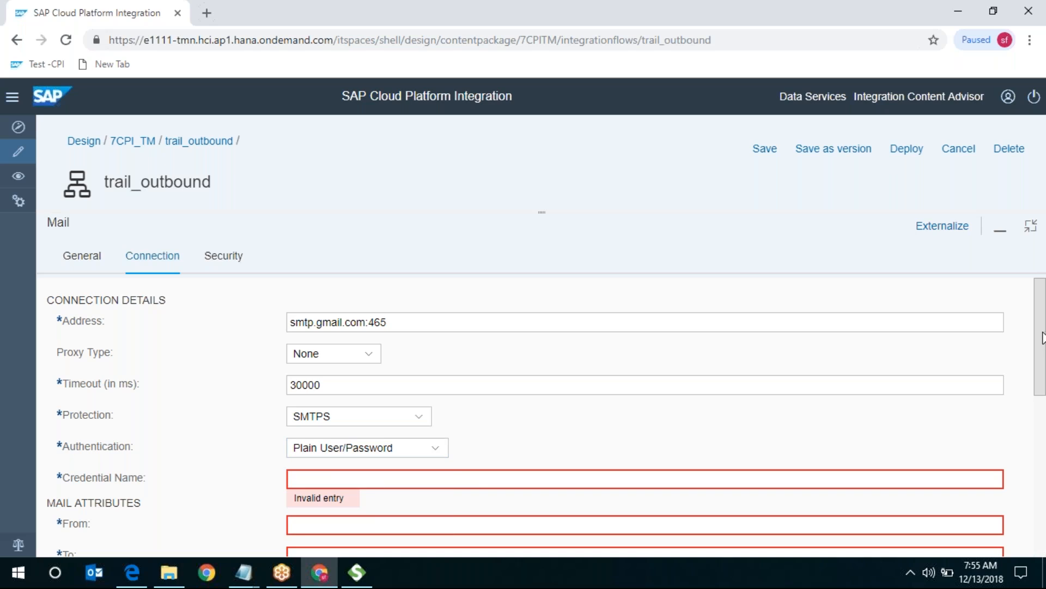
pyautogui.moveTo(1043, 337); pyautogui.dragTo(1043, 389)
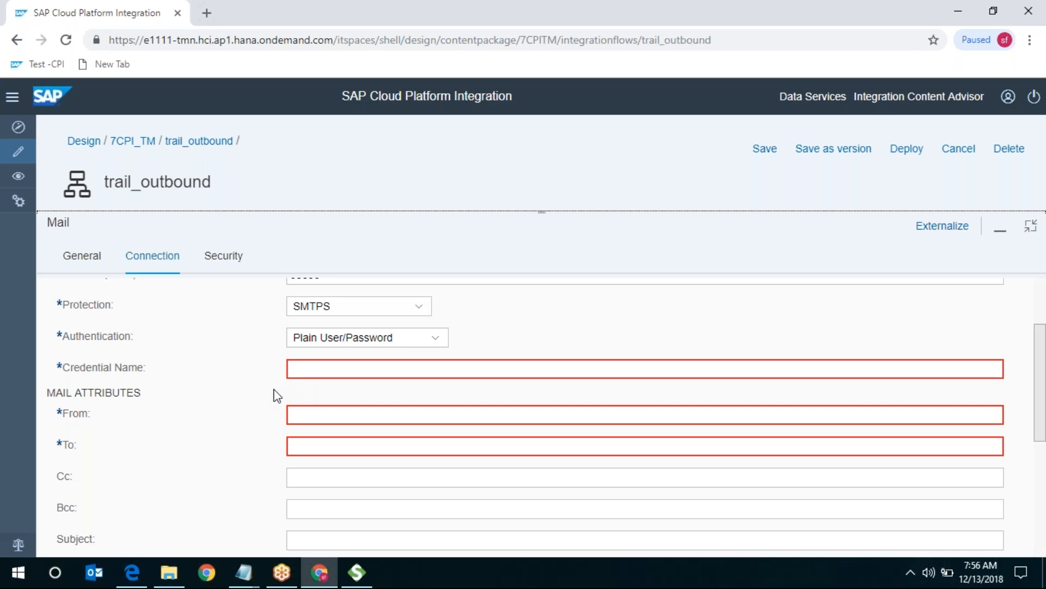
# - Enter gmailUser, copied from the notes, as the Credential Name
pyautogui.hotkey('alt', 'Tab')
pyautogui.doubleClick(235, 438)
pyautogui.hotkey('ctrl', 'c')
pyautogui.hotkey('alt', 'Tab')
pyautogui.click(333, 368)
pyautogui.hotkey('ctrl', 'v')
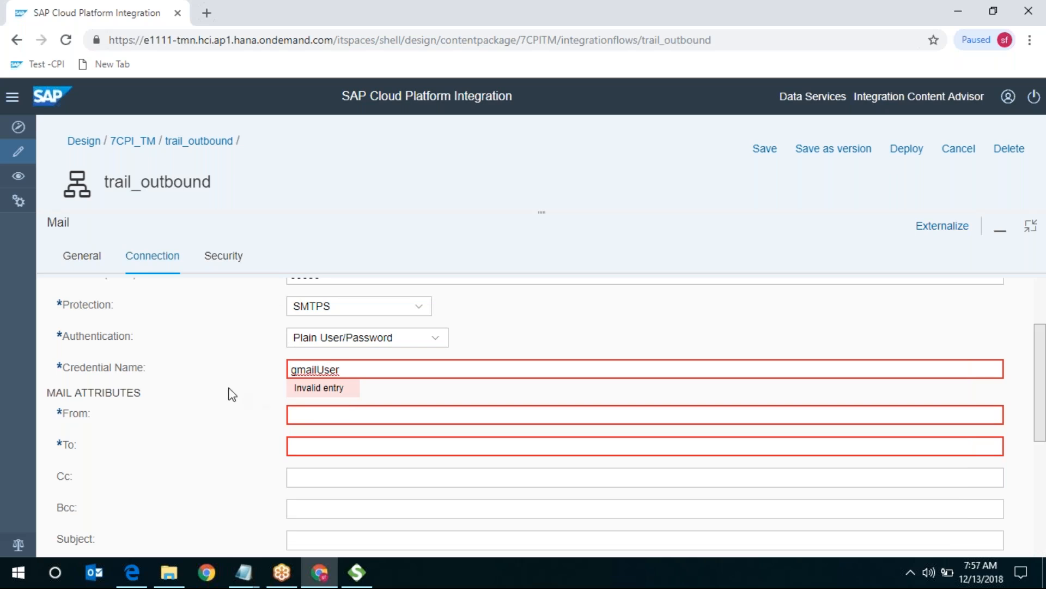
pyautogui.click(284, 389)
pyautogui.click(359, 373)
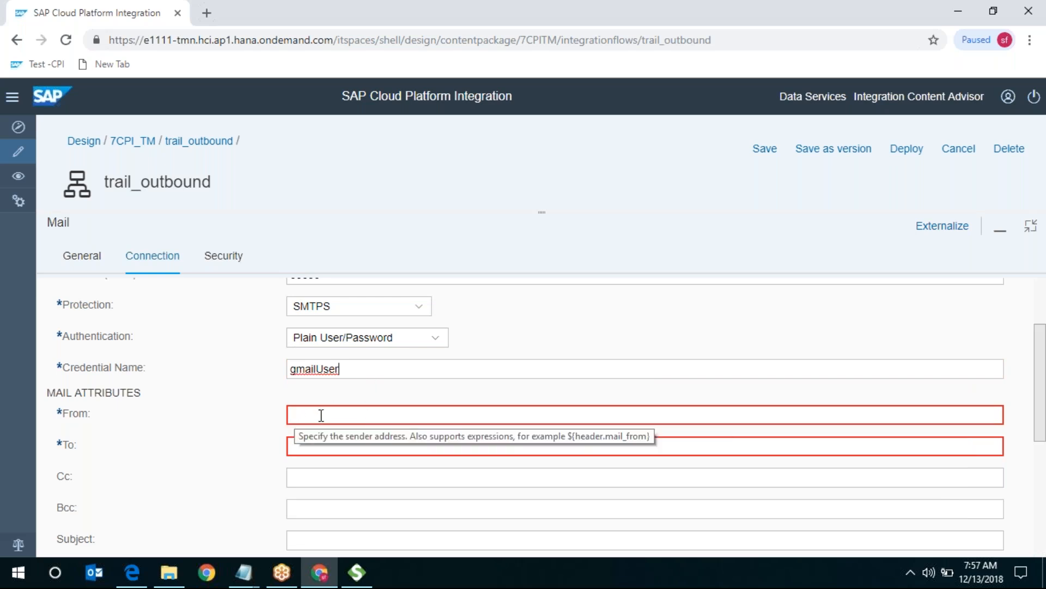
# - Fill in the Gmail address from the notes as both sender and recipient
pyautogui.hotkey('alt', 'Tab')
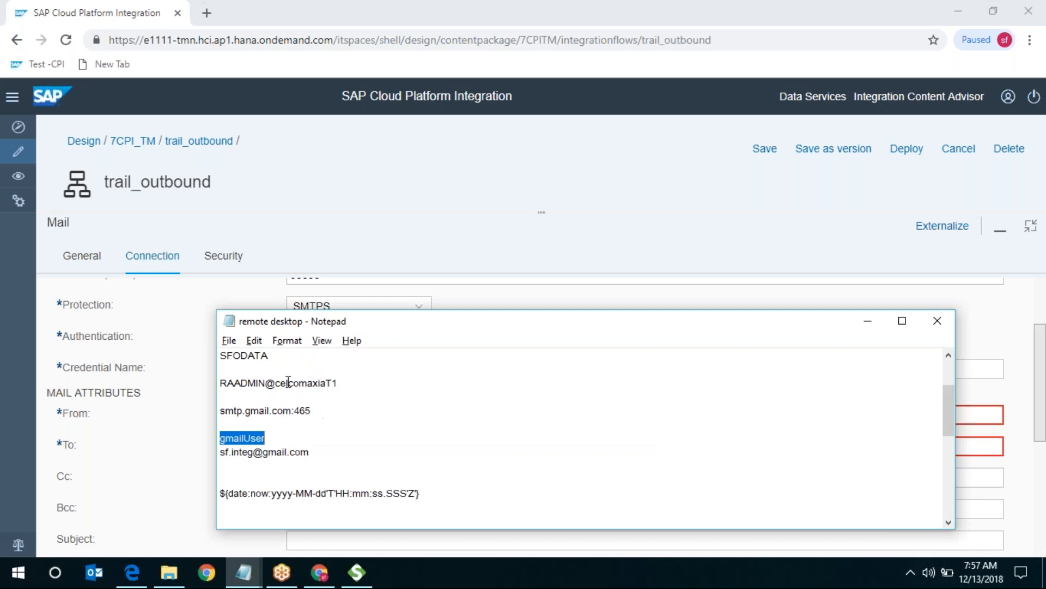
pyautogui.doubleClick(271, 450)
pyautogui.hotkey('ctrl', 'c')
pyautogui.hotkey('alt', 'Tab')
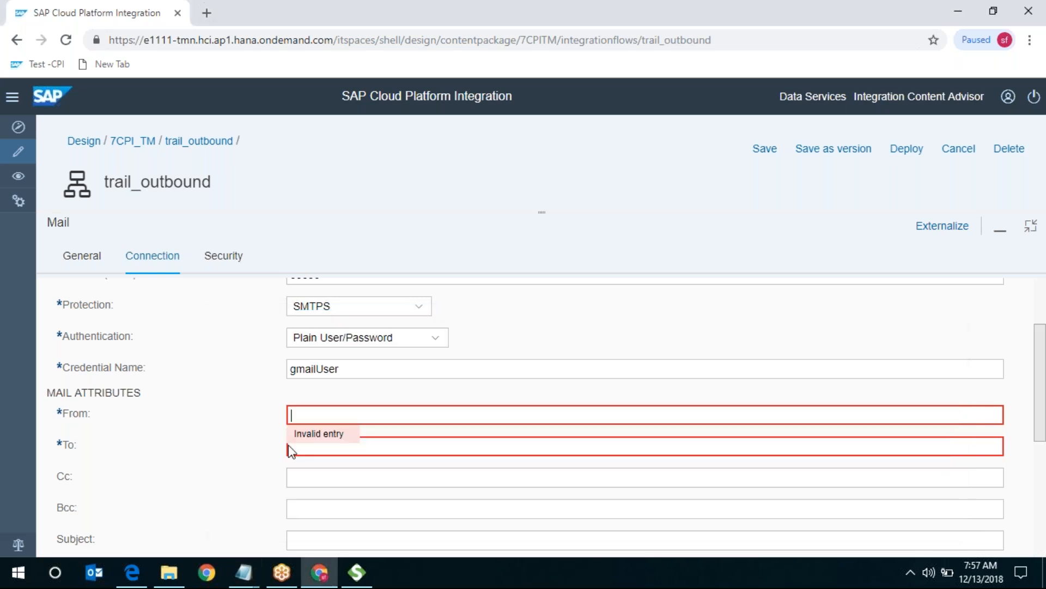
pyautogui.hotkey('ctrl', 'v')
pyautogui.click(448, 446)
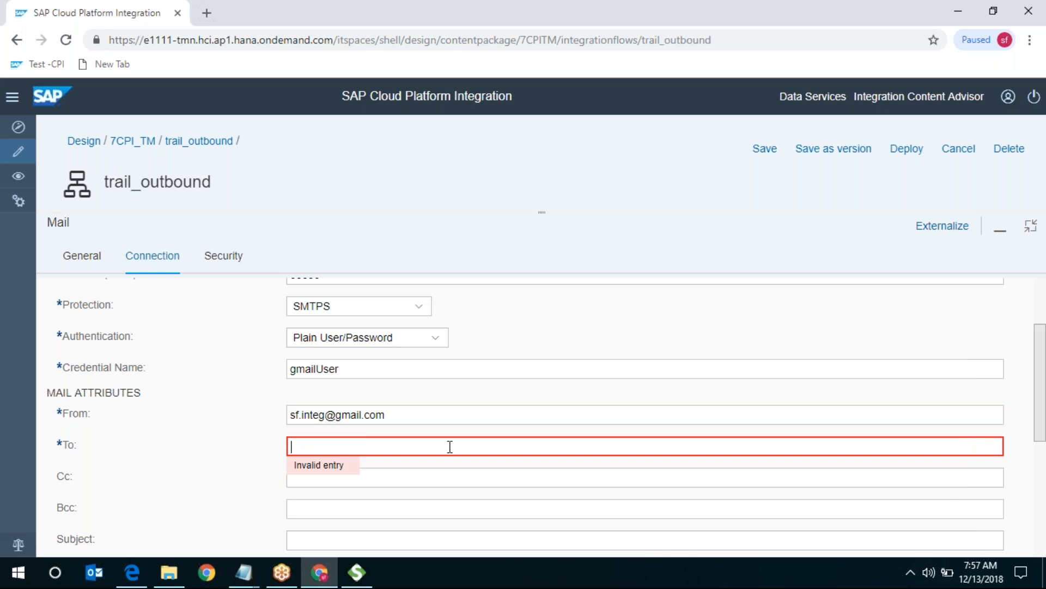
pyautogui.hotkey('ctrl', 'v')
# - Set the mail subject to 'trail outbound'
pyautogui.scroll(-5, 207, 415)
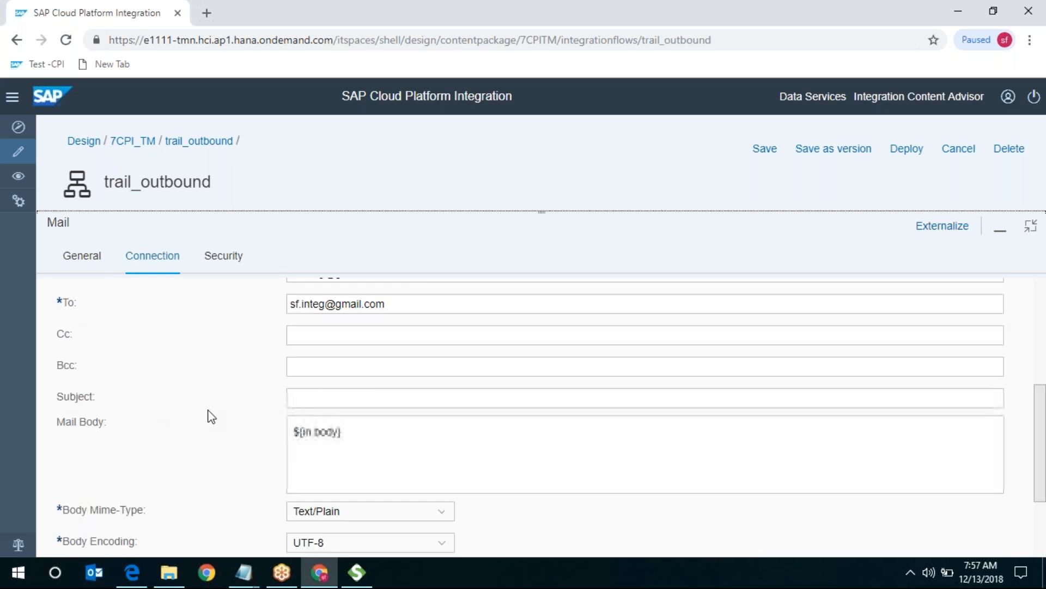
pyautogui.click(341, 305)
pyautogui.scroll(-1, 369, 341)
pyautogui.write('trail')
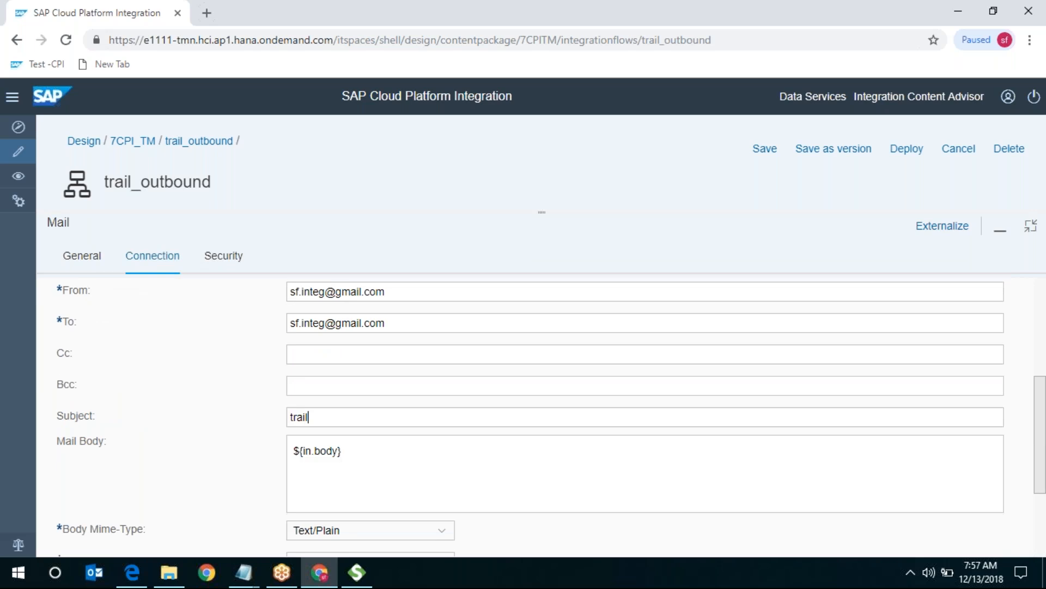
pyautogui.write(' outbound')
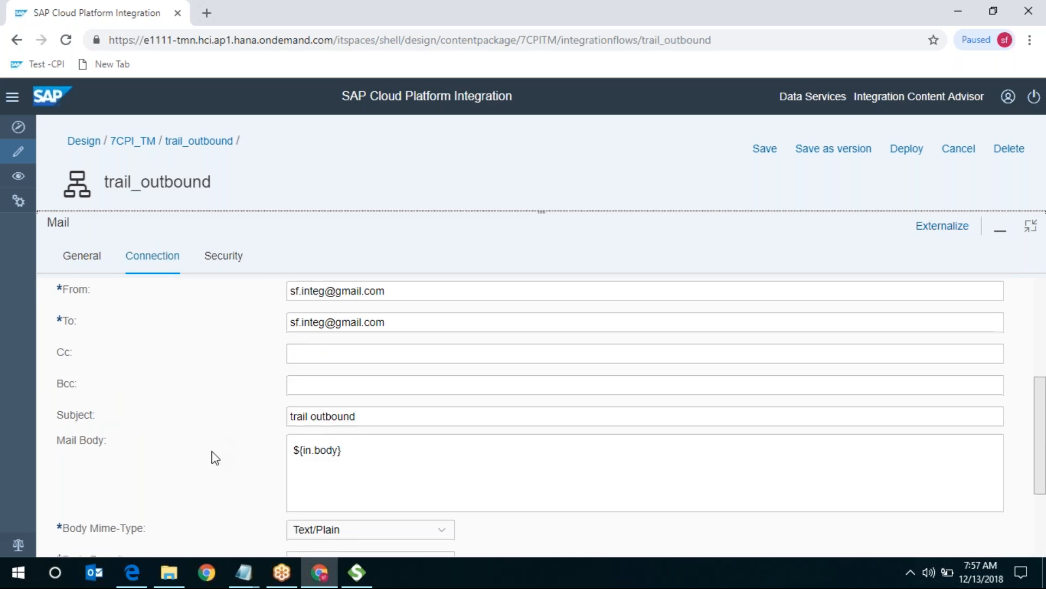
pyautogui.scroll(-3, 213, 455)
# - Show the Mail adapter's Security settings (Encryption Type None) with the flow diagram restored above
pyautogui.click(239, 254)
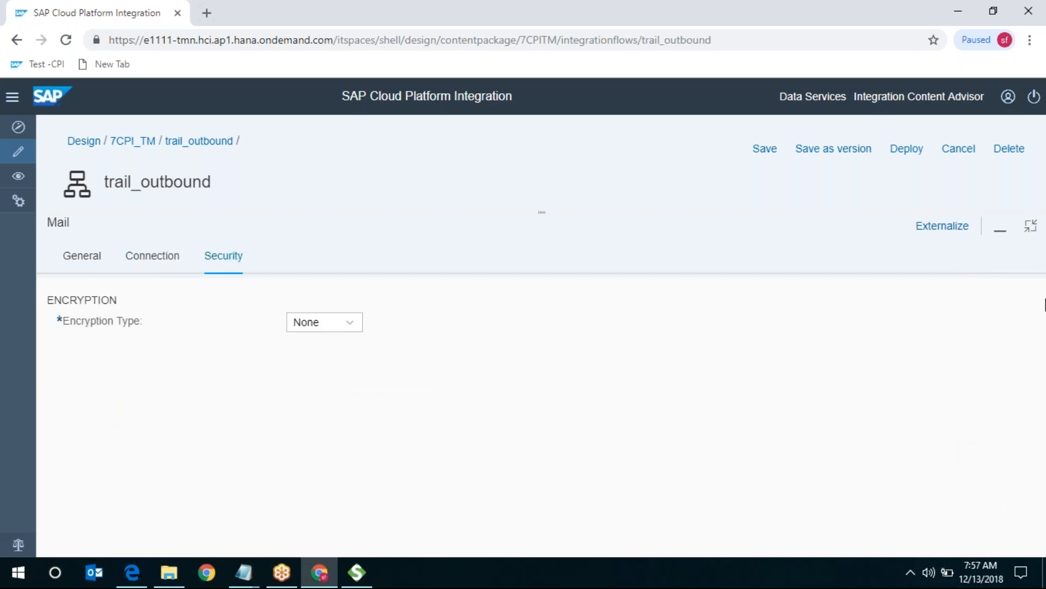
pyautogui.click(1031, 228)
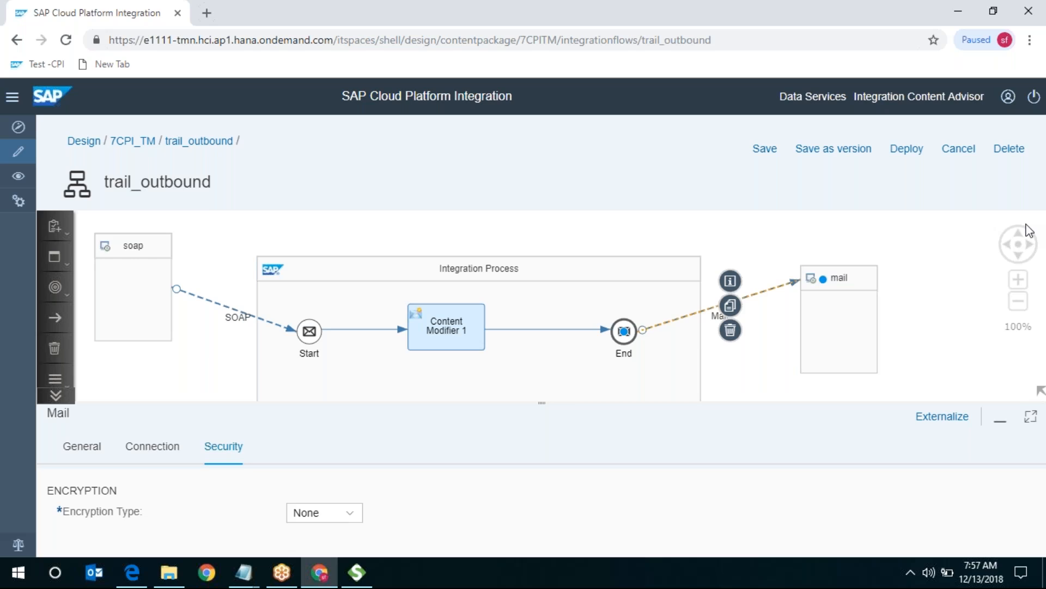
# - Save trail_outbound as a new version, then deploy it and acknowledge the deployment message
pyautogui.click(847, 151)
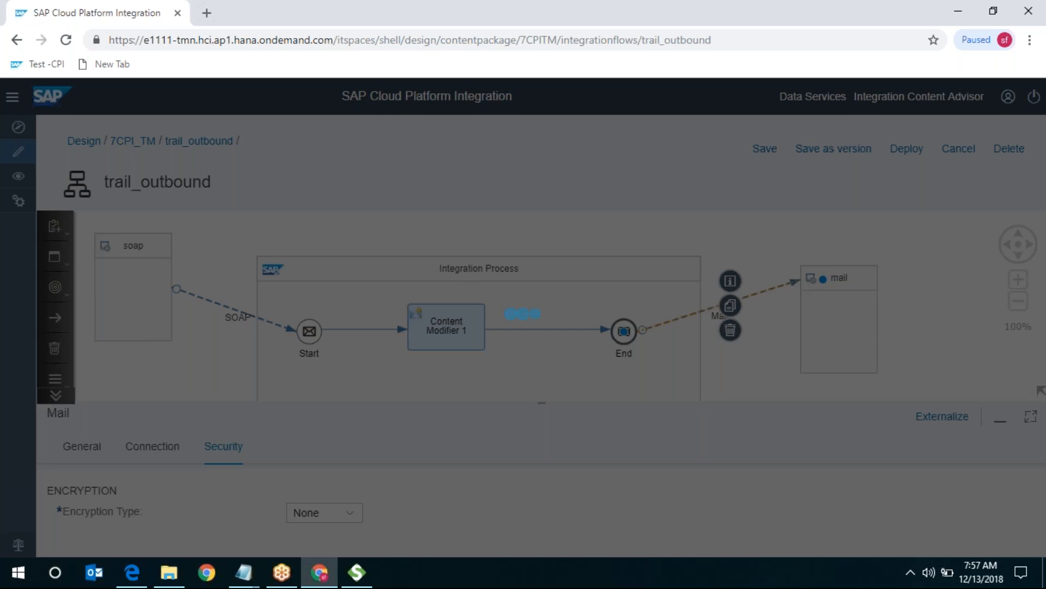
pyautogui.click(646, 401)
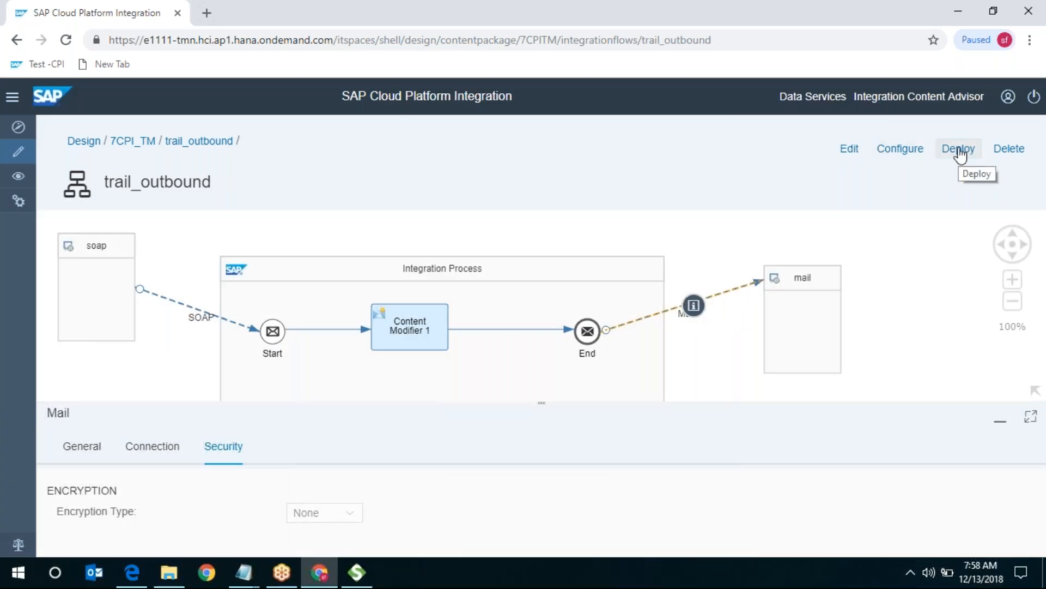
pyautogui.click(959, 150)
pyautogui.click(595, 352)
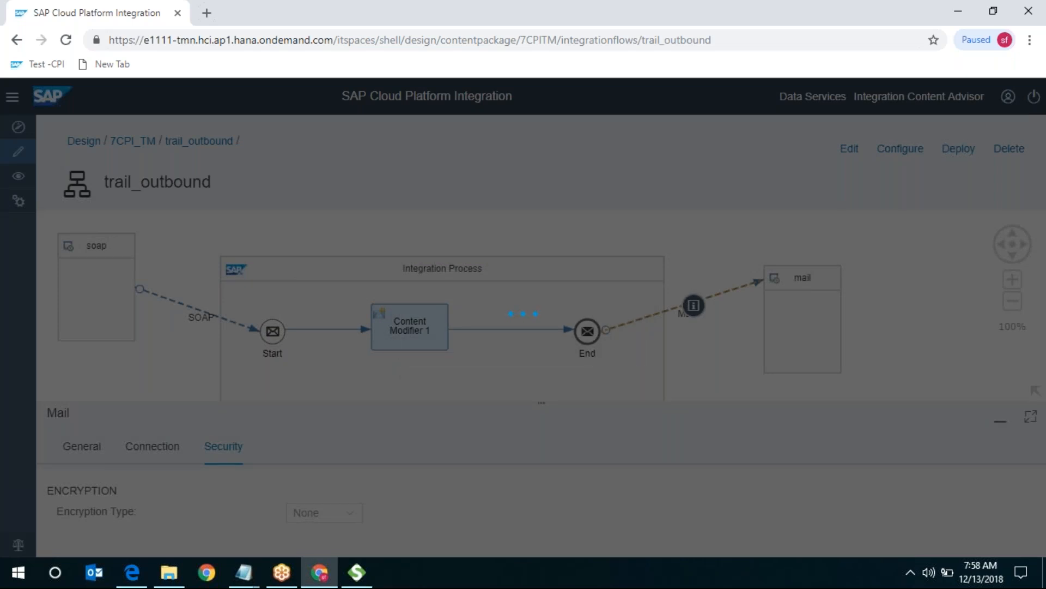
pyautogui.click(631, 355)
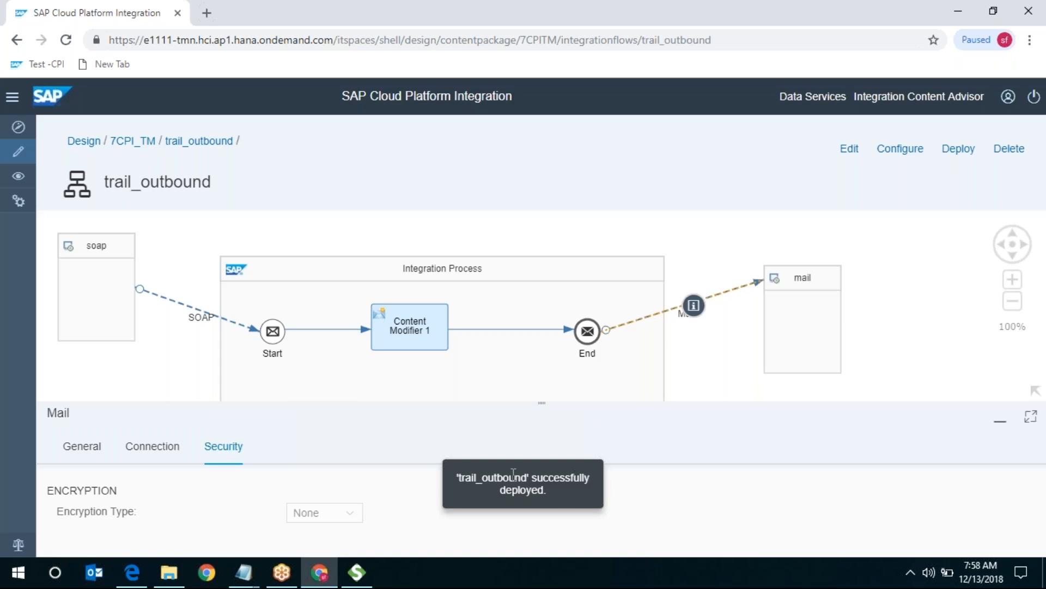
pyautogui.moveTo(510, 477); pyautogui.dragTo(573, 478)
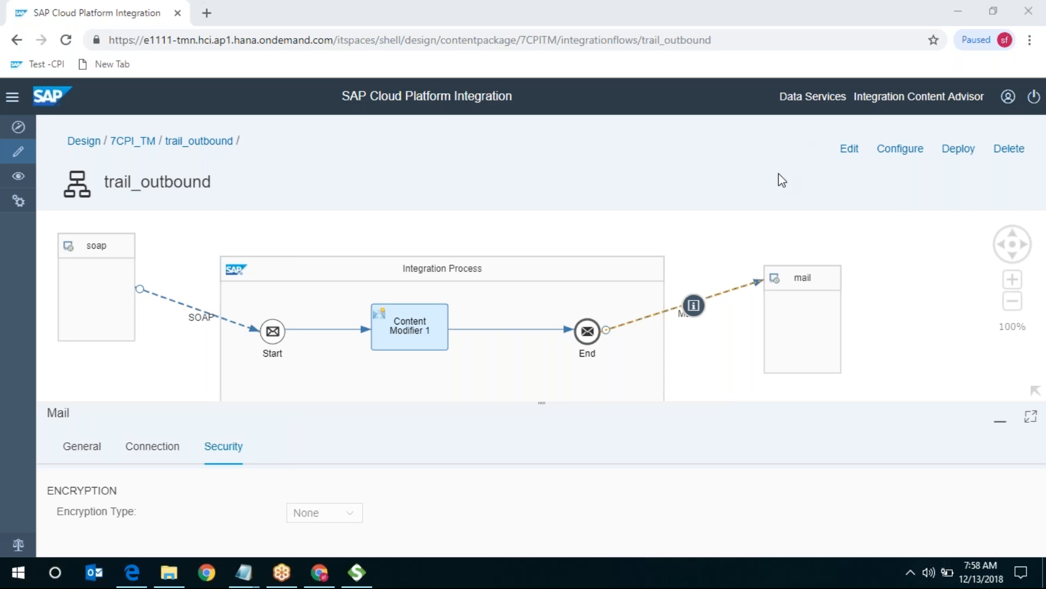
# - Put trail_outbound into edit mode, then cancel out without changes
pyautogui.click(849, 150)
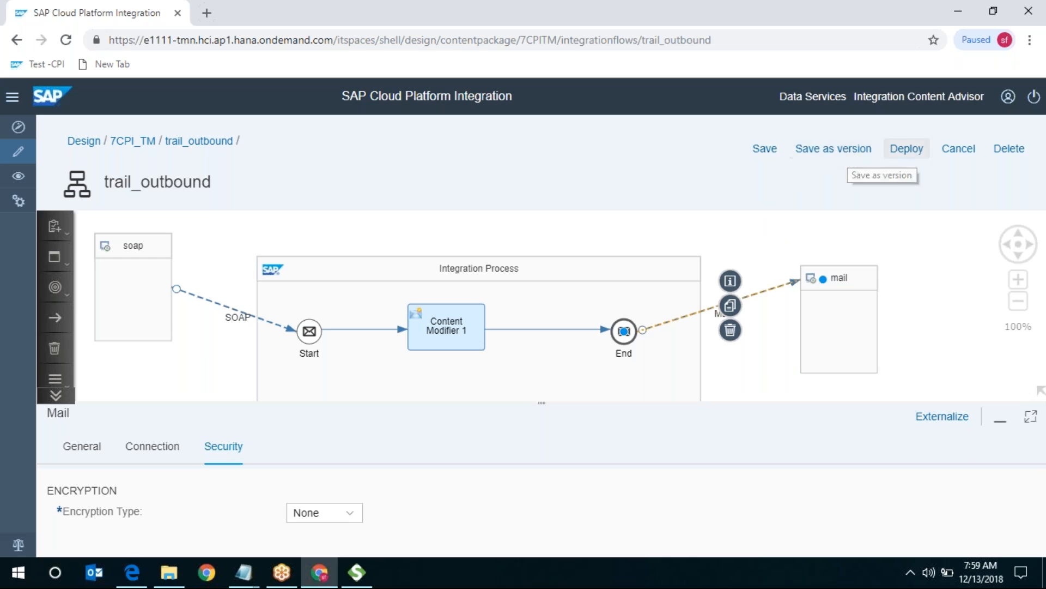
pyautogui.click(957, 154)
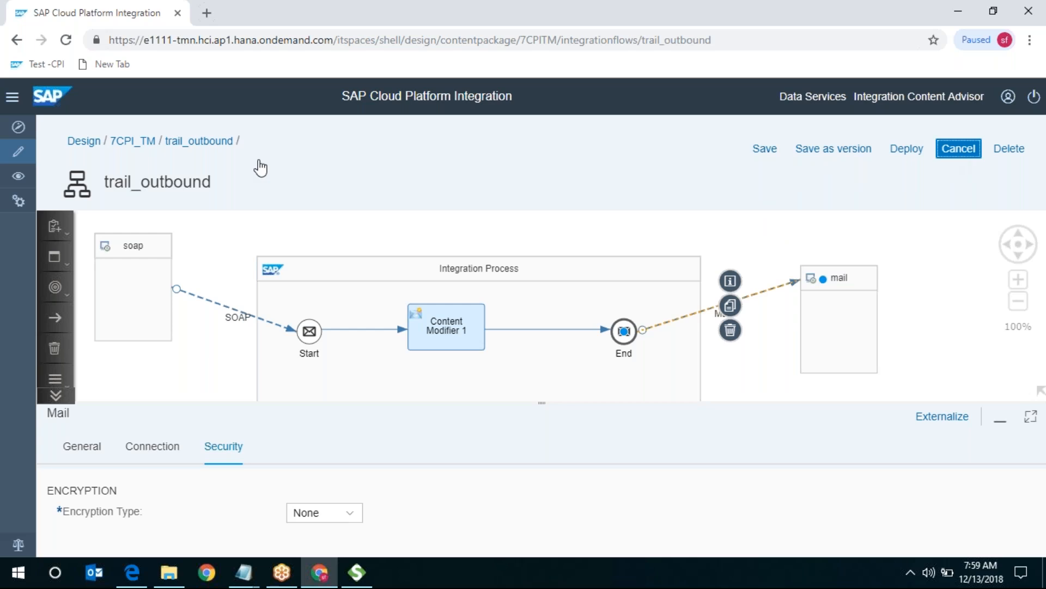
# - Back in 7CPI_TM artifacts, review trail_outbound's version history including version 1.0.1 details
pyautogui.click(124, 146)
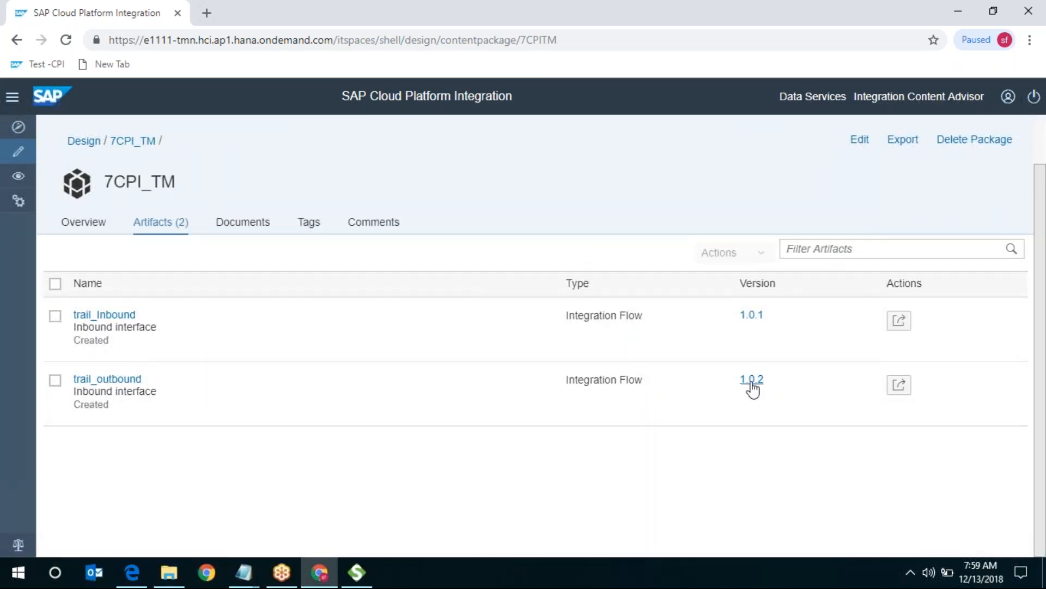
pyautogui.click(753, 381)
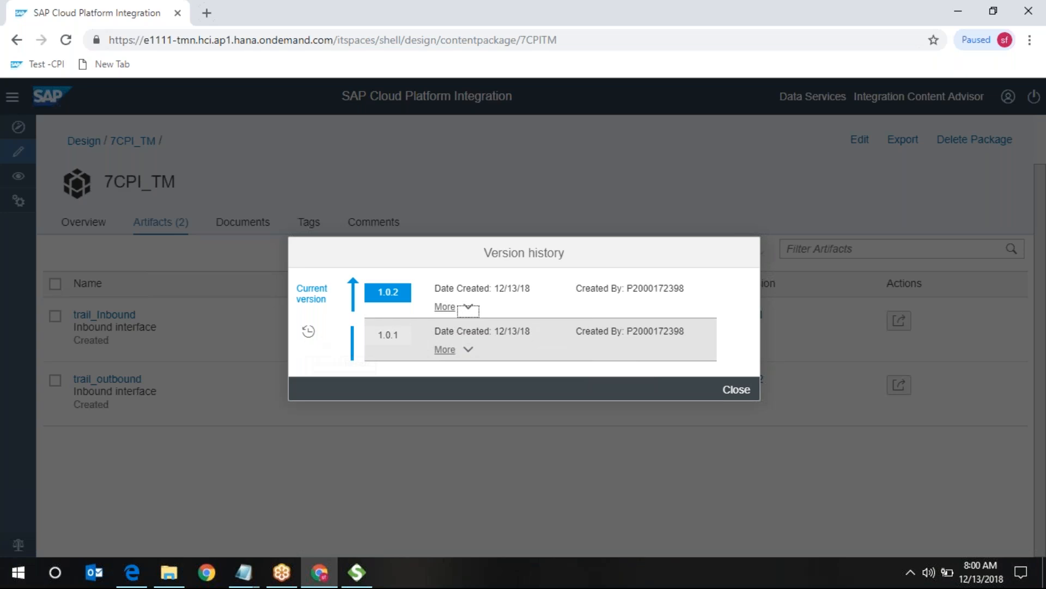
pyautogui.click(309, 330)
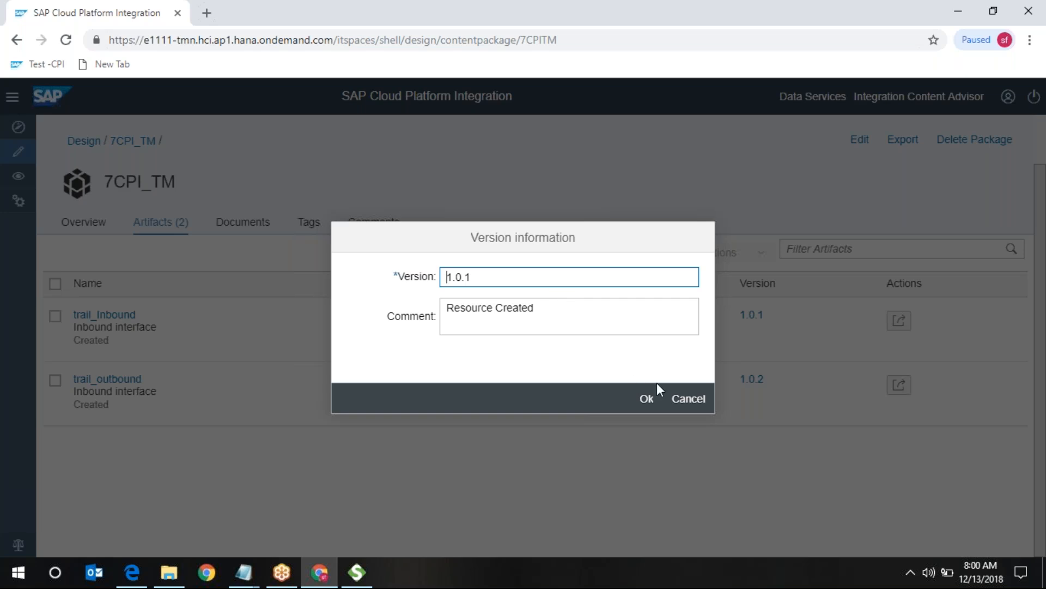
pyautogui.click(691, 403)
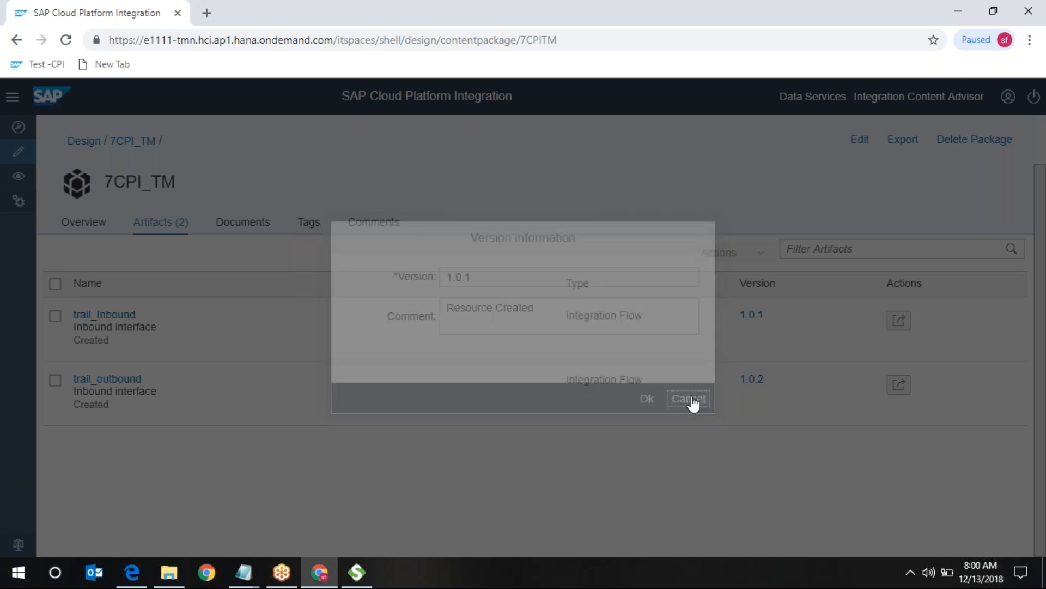
pyautogui.click(734, 392)
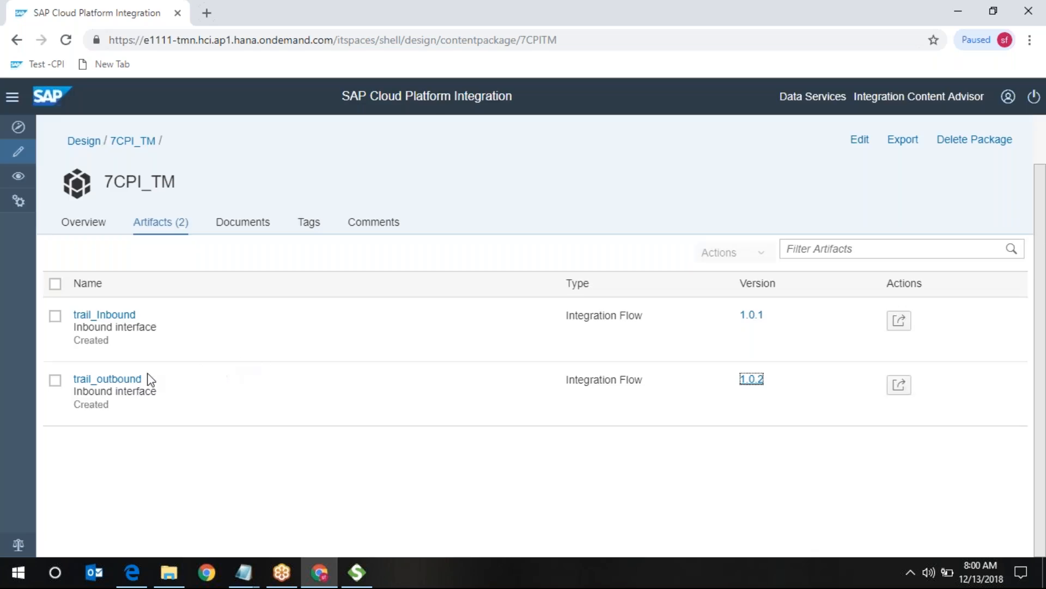
# - Check the monitoring overview's 1 completed message, then bring SoapUI's Request 1 forward
pyautogui.click(19, 175)
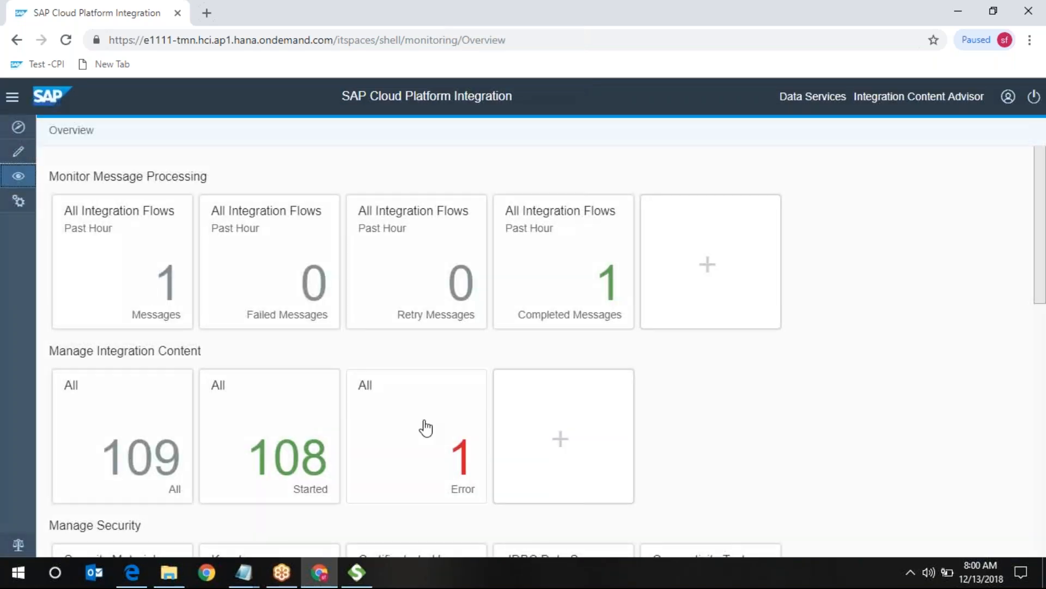
pyautogui.click(357, 573)
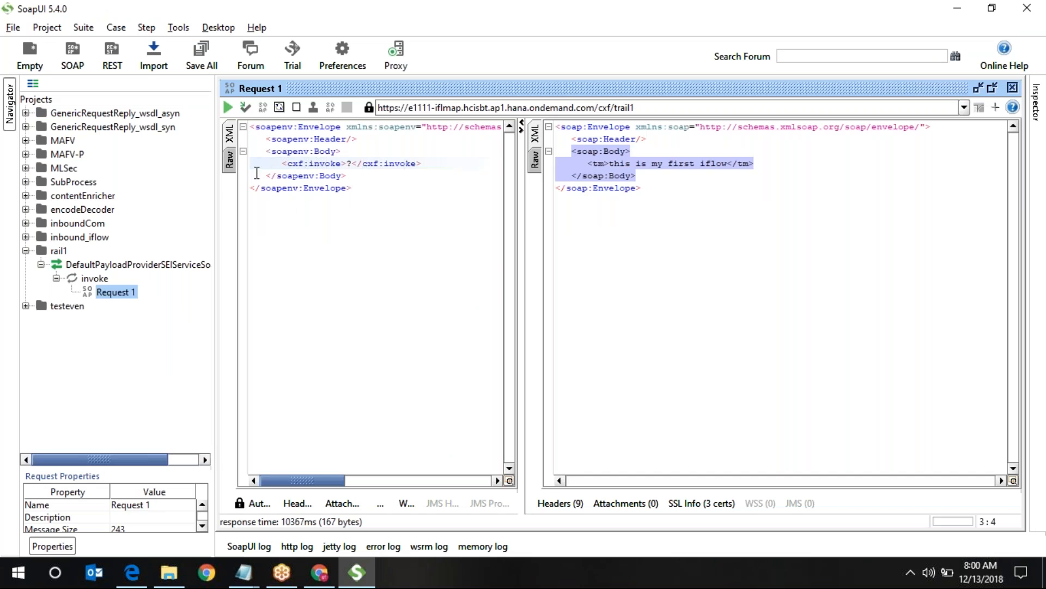
# - Resend Request 1 to the trail1 endpoint (3931 ms response) and minimize SoapUI
pyautogui.click(225, 106)
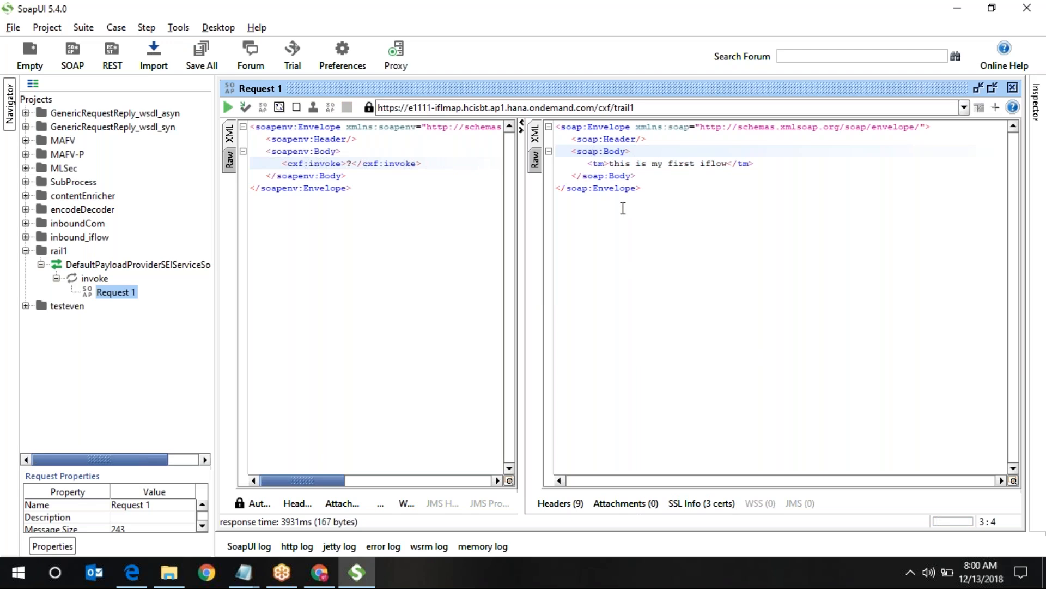
pyautogui.click(958, 8)
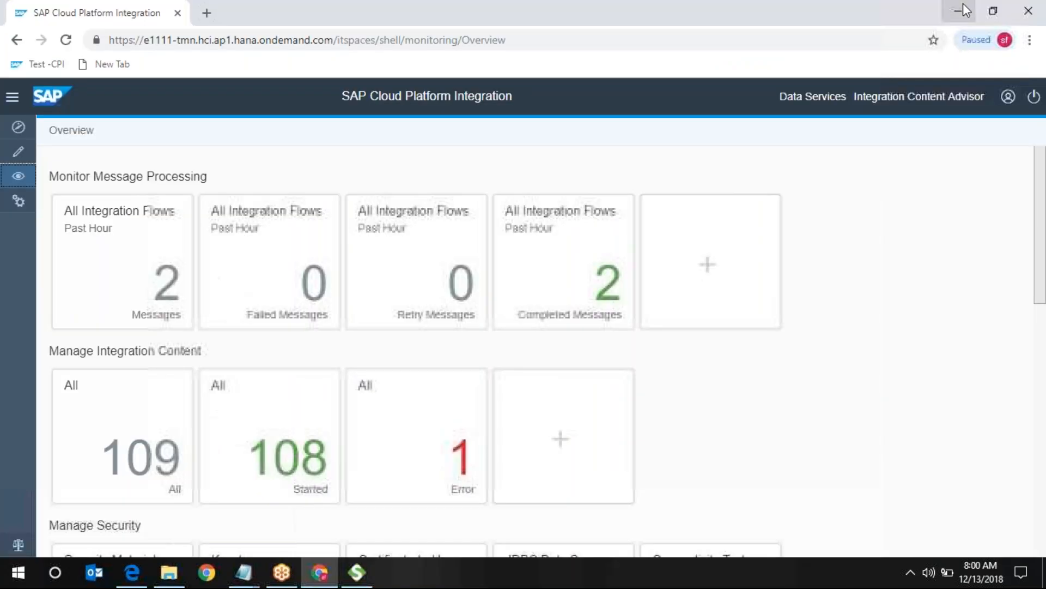
# - Refresh the past hour's message list showing two completed trail_Inbound messages, then return to SoapUI
pyautogui.click(170, 294)
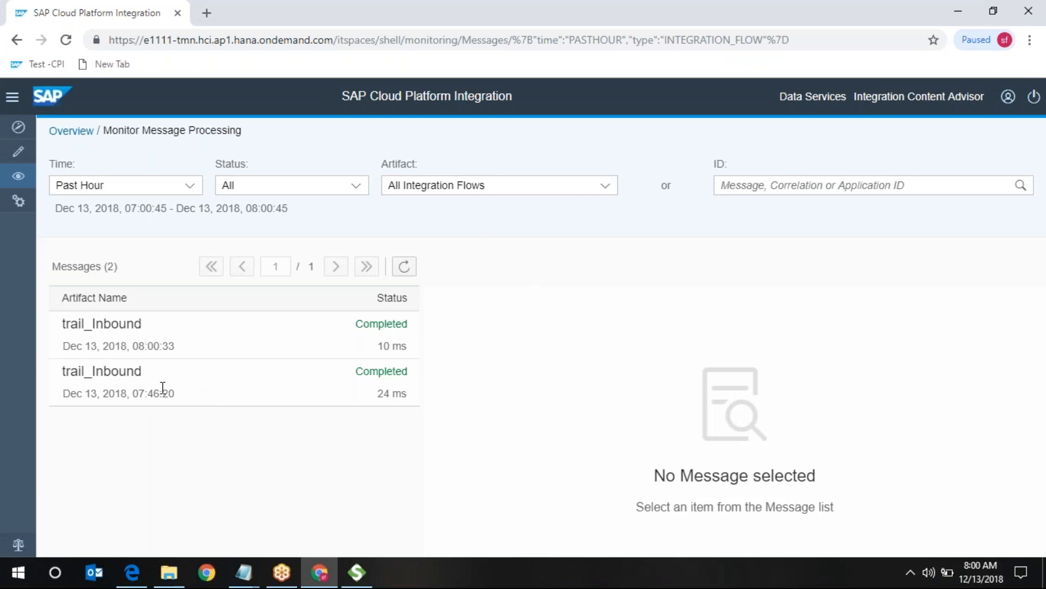
pyautogui.click(407, 268)
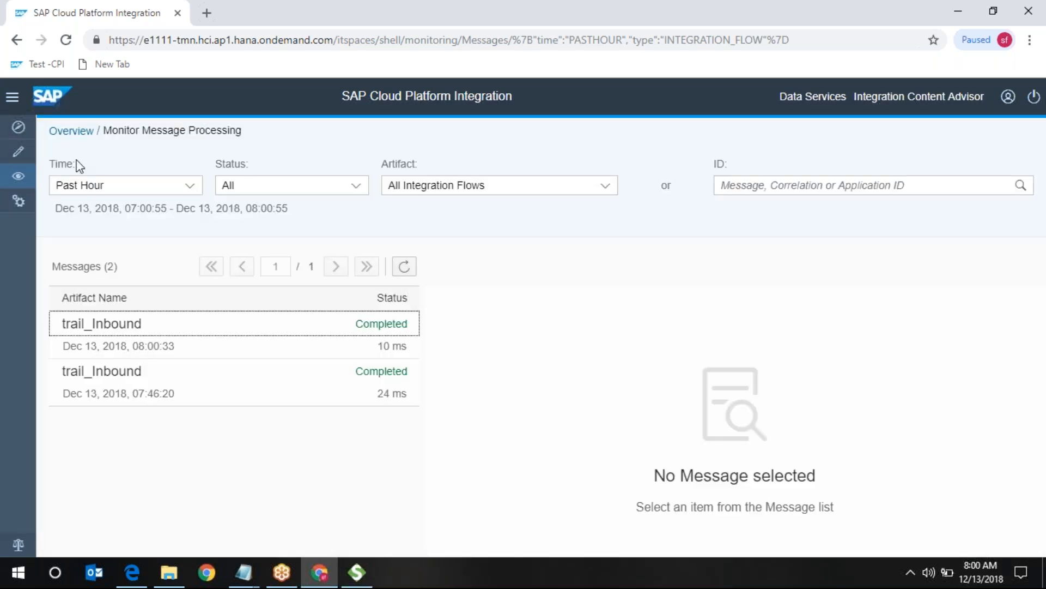
pyautogui.click(71, 131)
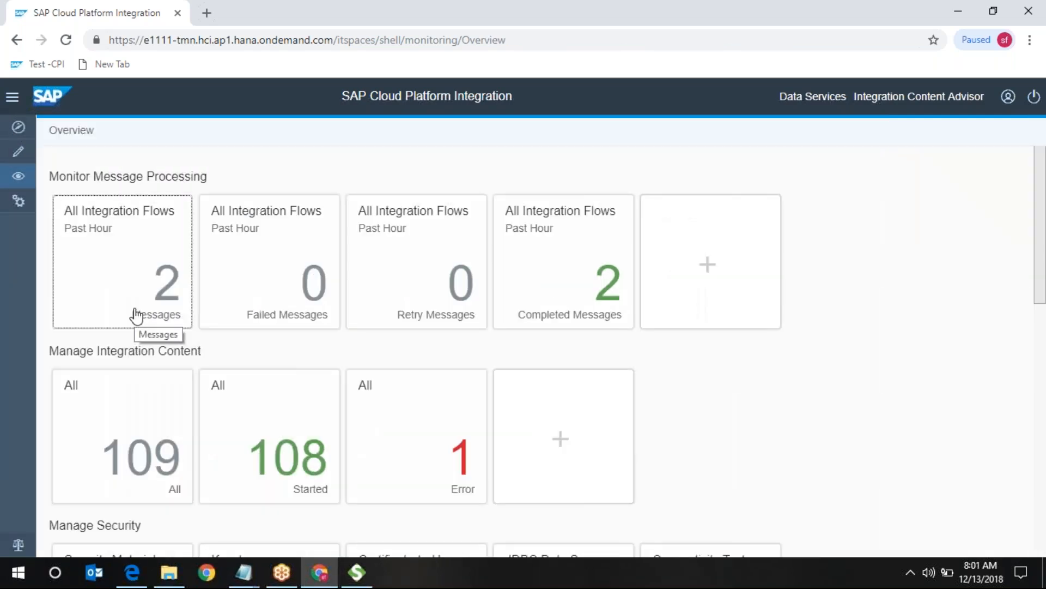
pyautogui.click(350, 577)
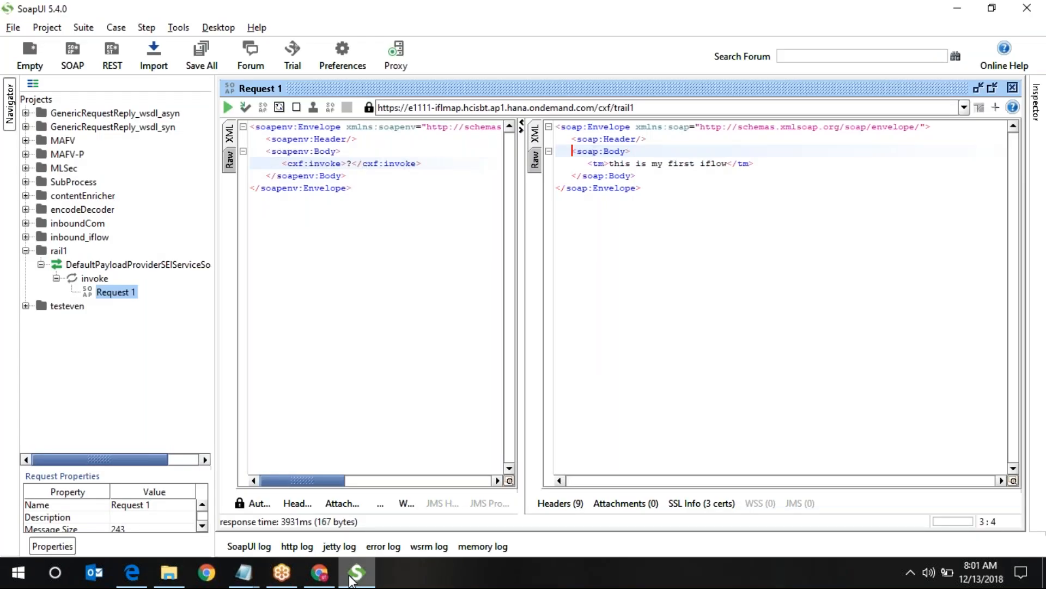
# - Minimize SoapUI and open the Error tile showing trail_outbound's /trail1 endpoint conflict
pyautogui.click(350, 576)
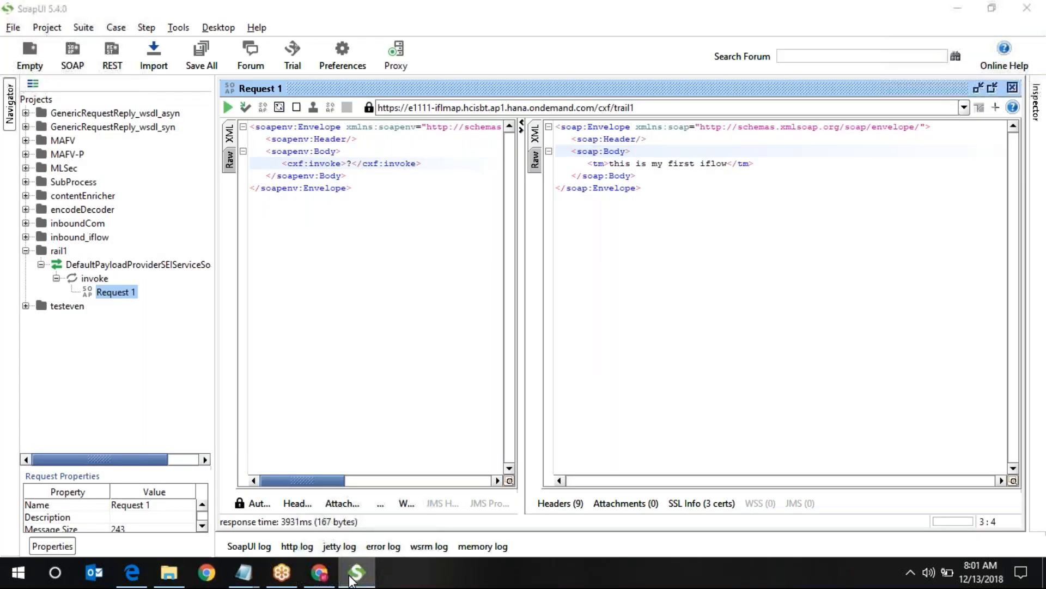
pyautogui.click(424, 464)
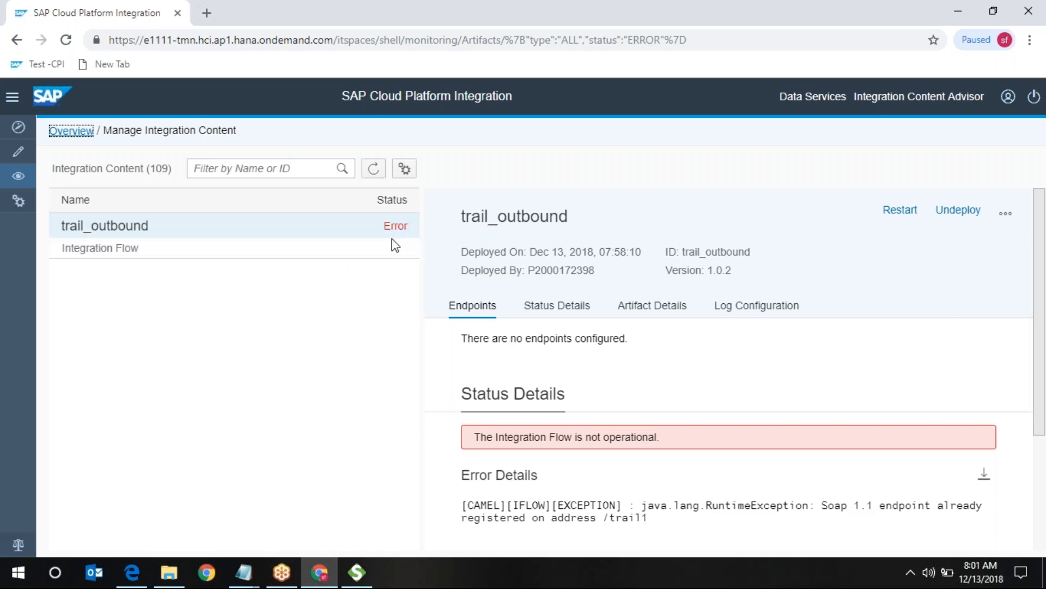
# - Inspect trail_outbound's error details and the conflicting /trail1 address, then go to Design
pyautogui.click(697, 391)
pyautogui.scroll(-4, 695, 385)
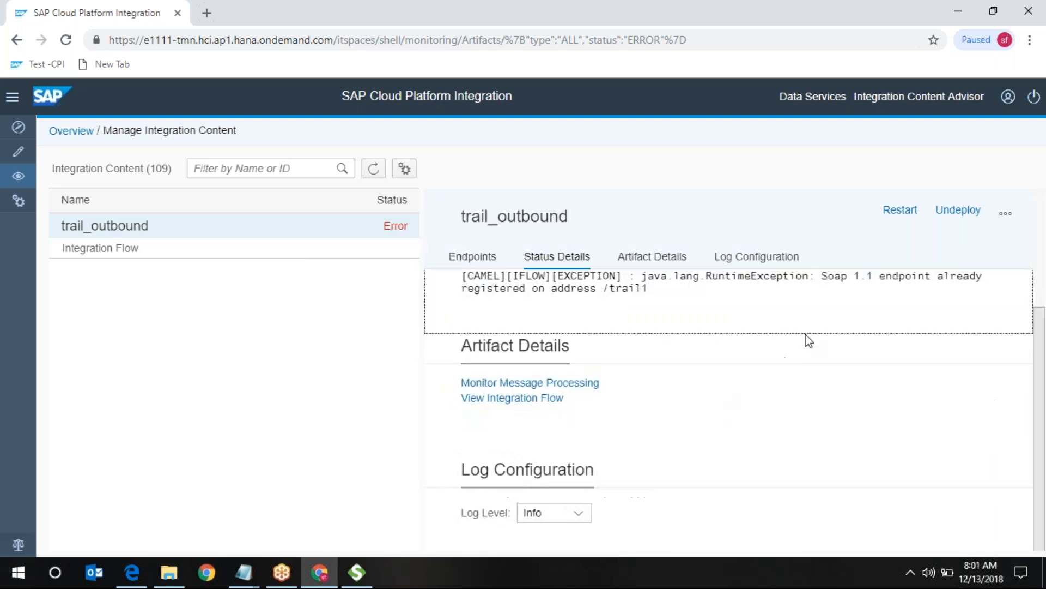
pyautogui.moveTo(893, 278); pyautogui.dragTo(461, 319)
pyautogui.moveTo(527, 380); pyautogui.dragTo(639, 374)
pyautogui.click(62, 133)
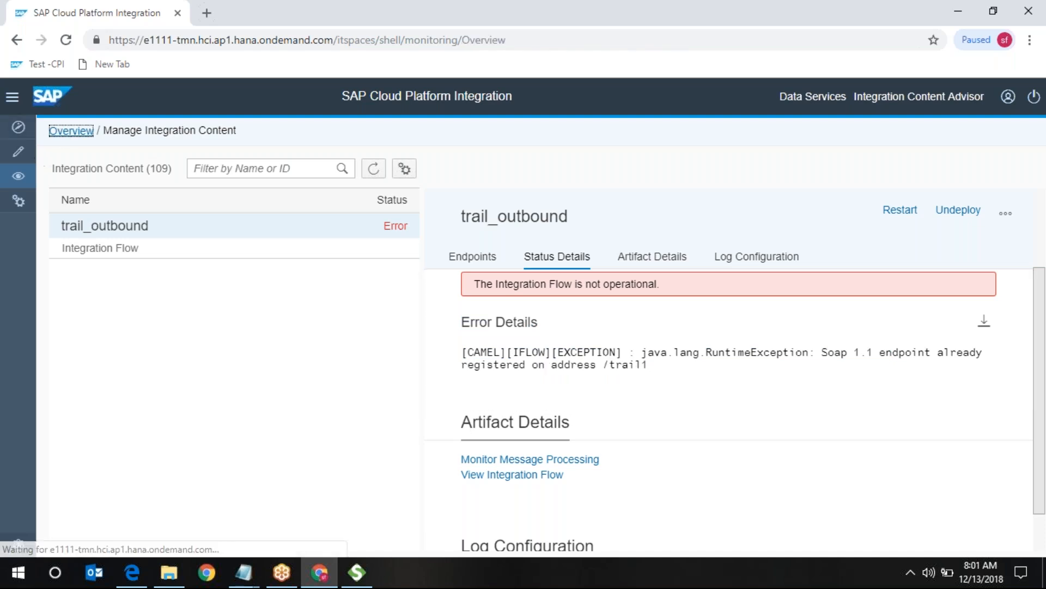
pyautogui.click(18, 151)
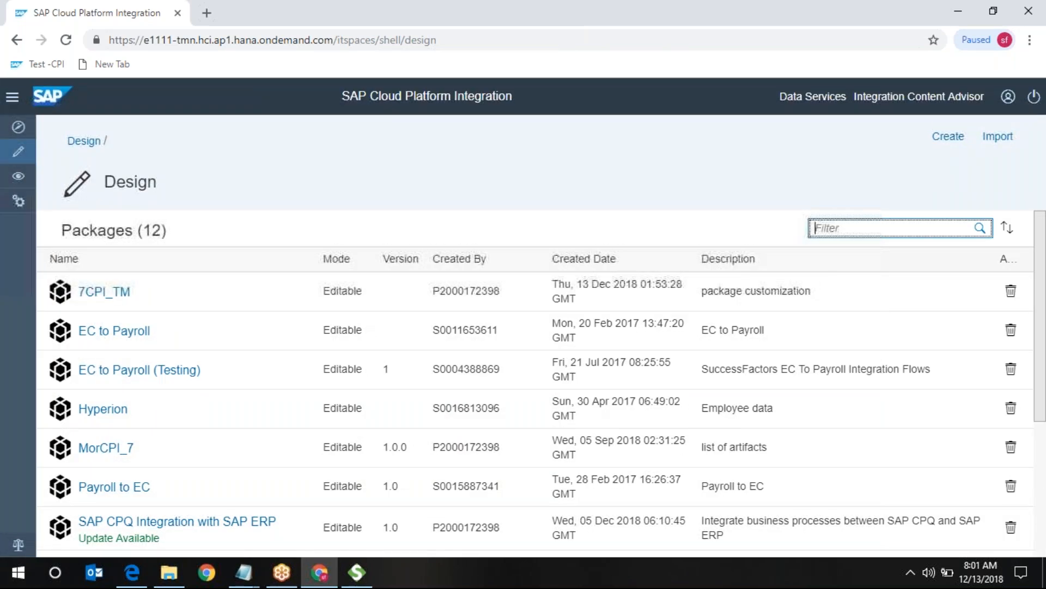
# - Open trail_outbound from the 7CPI_TM package artifacts and make it editable
pyautogui.click(104, 291)
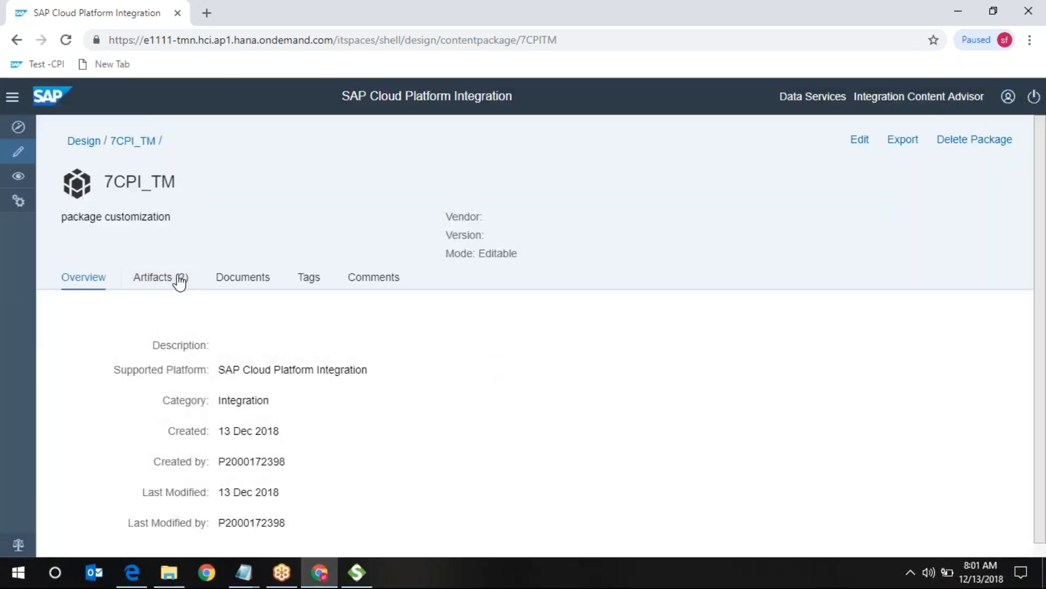
pyautogui.click(178, 280)
pyautogui.click(133, 434)
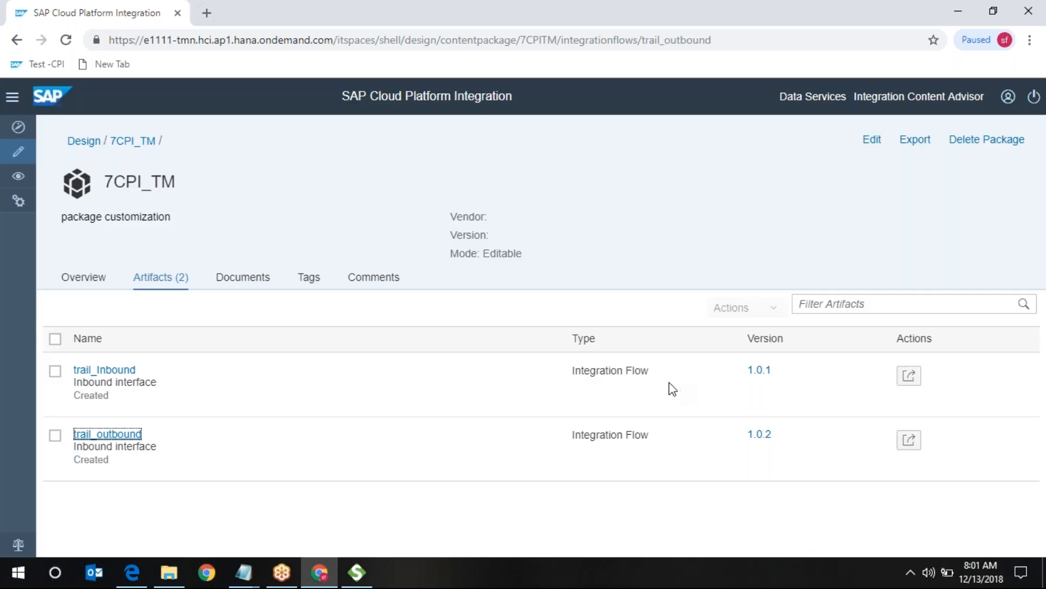
pyautogui.click(849, 155)
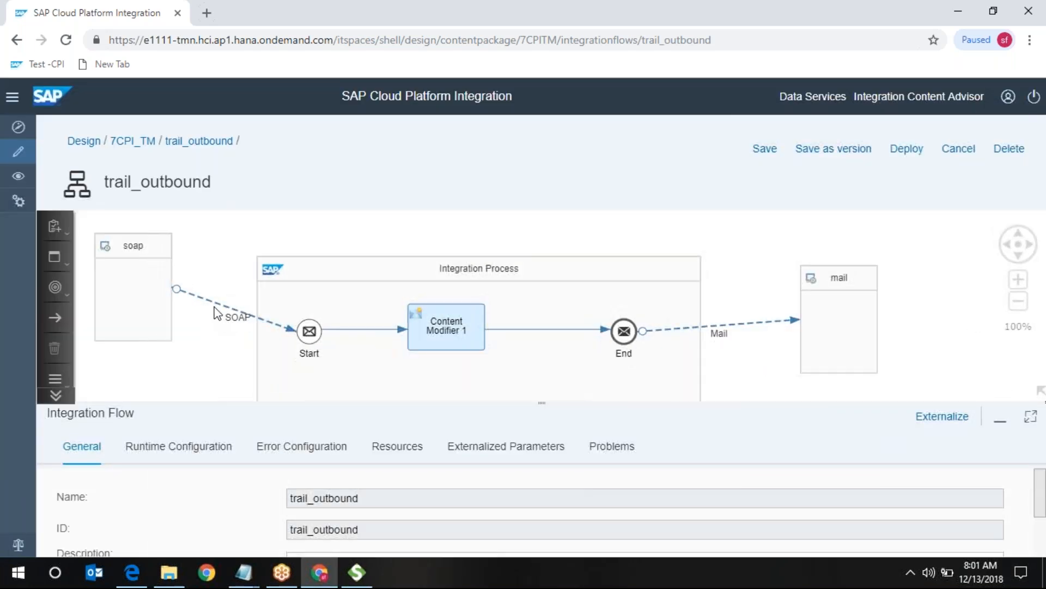
# - Change the SOAP sender address from /trail1 to /trail2 and save as version 1.0.3
pyautogui.click(218, 302)
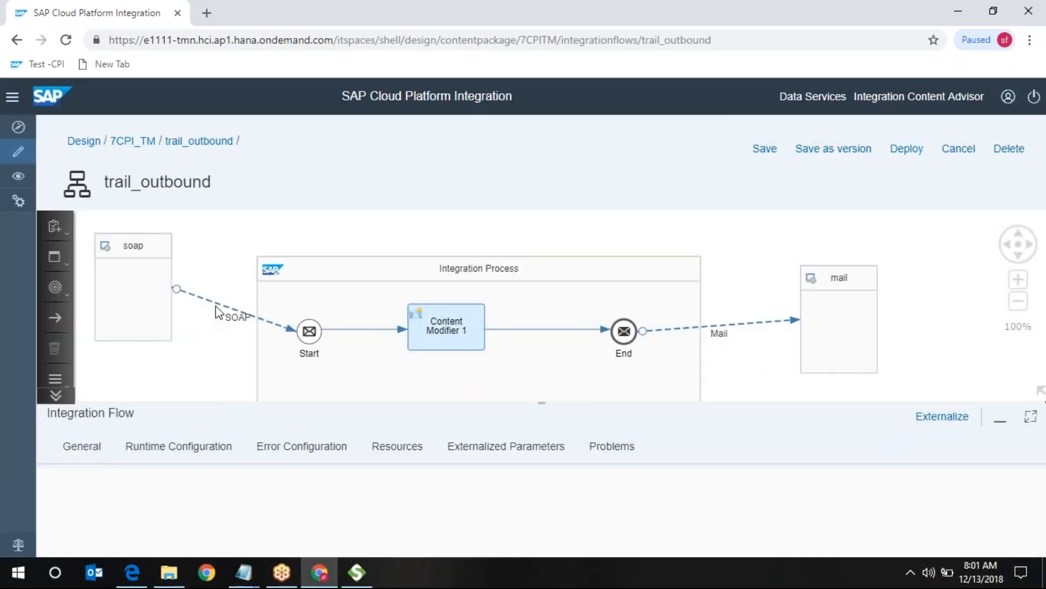
pyautogui.click(153, 446)
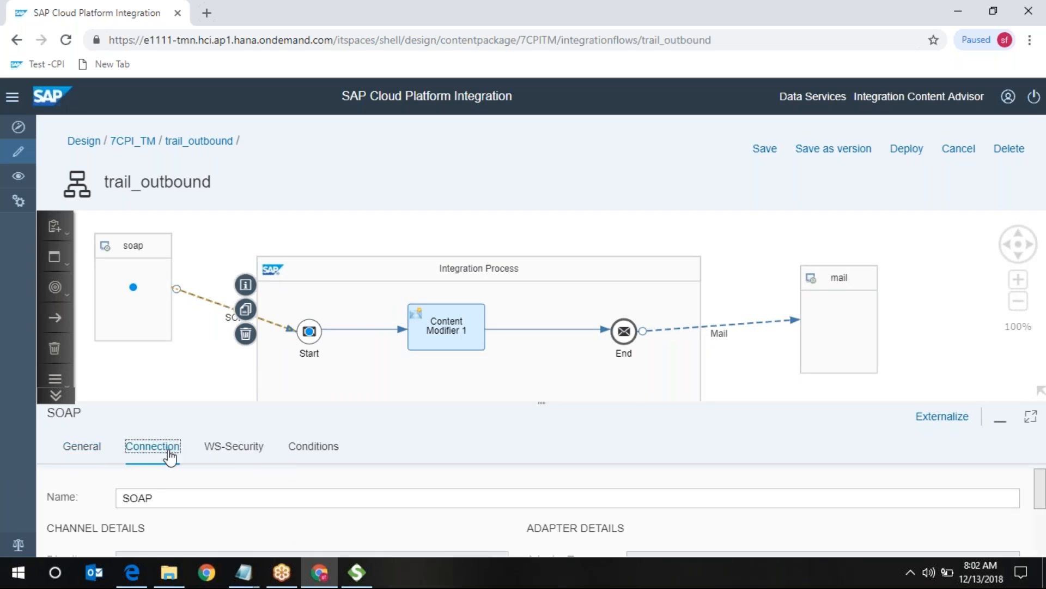
pyautogui.click(365, 512)
pyautogui.press('BackSpace')
pyautogui.write('2')
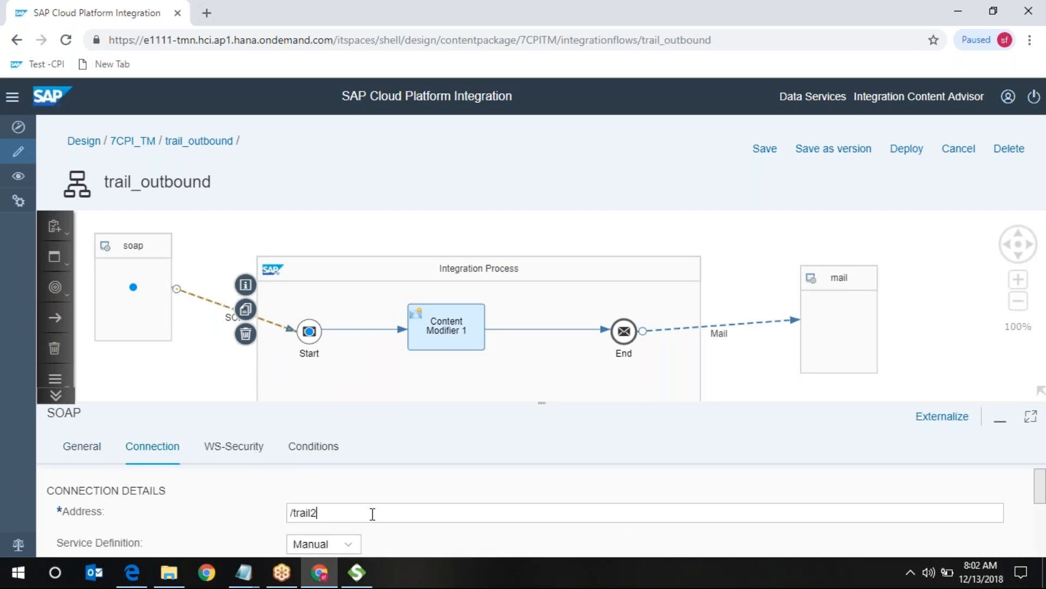
pyautogui.click(838, 151)
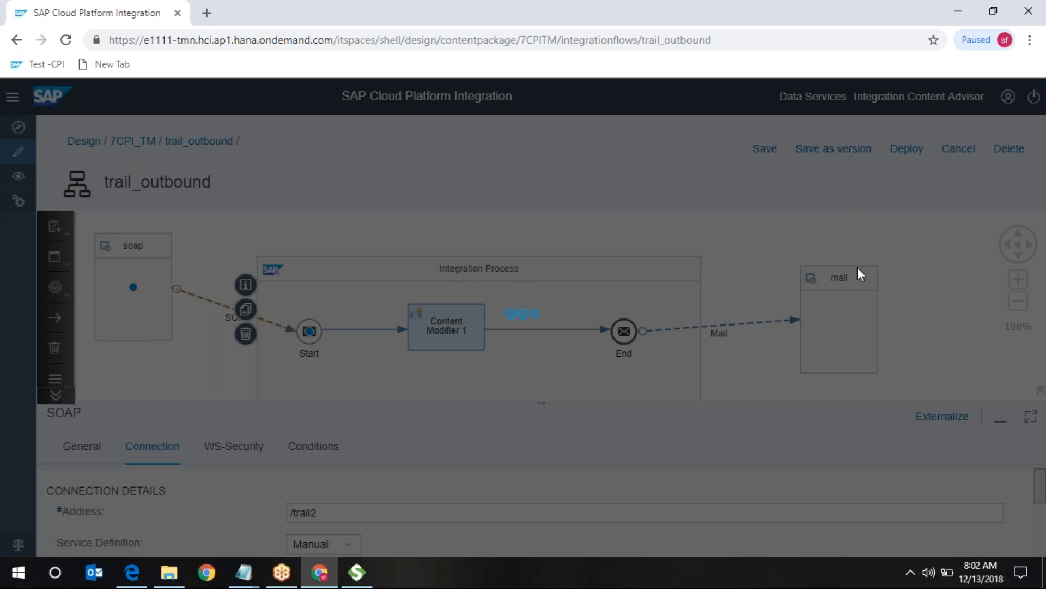
pyautogui.click(646, 401)
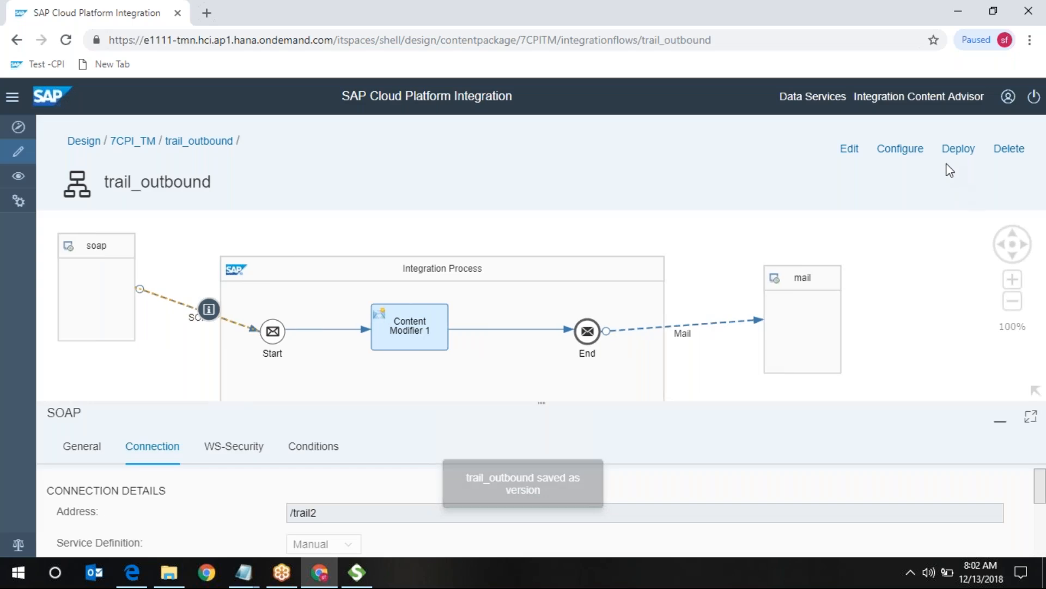
# - Deploy trail_outbound with its /trail2 address, confirm it, and go to the Monitor overview
pyautogui.click(965, 153)
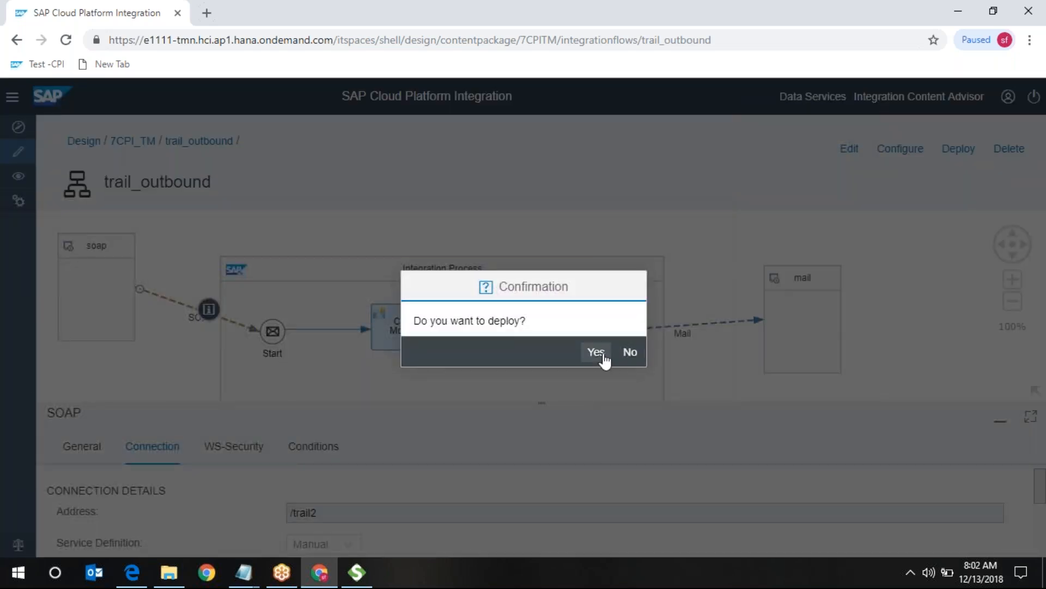
pyautogui.click(597, 352)
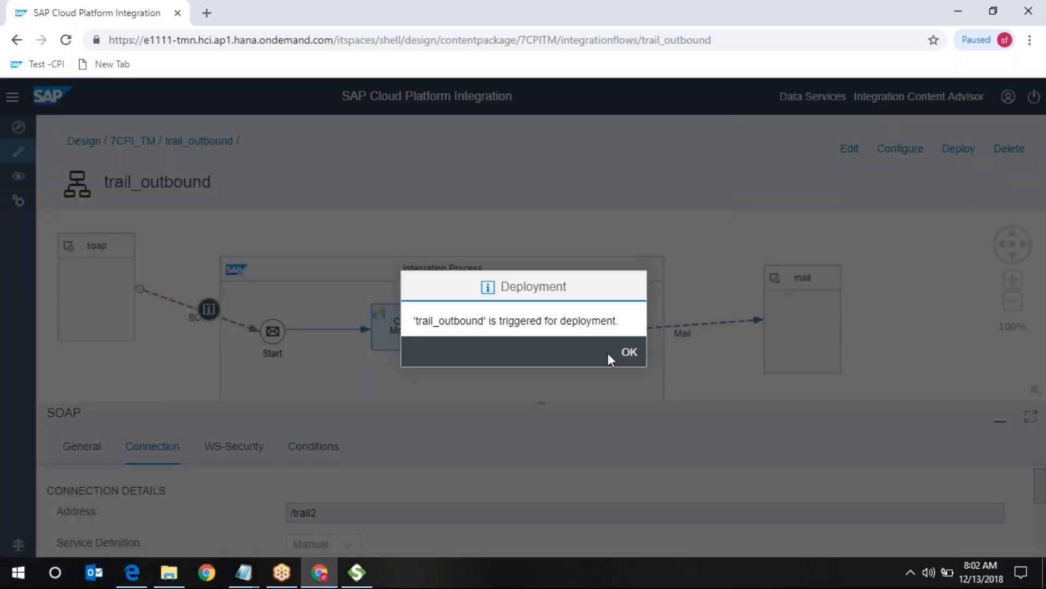
pyautogui.click(629, 353)
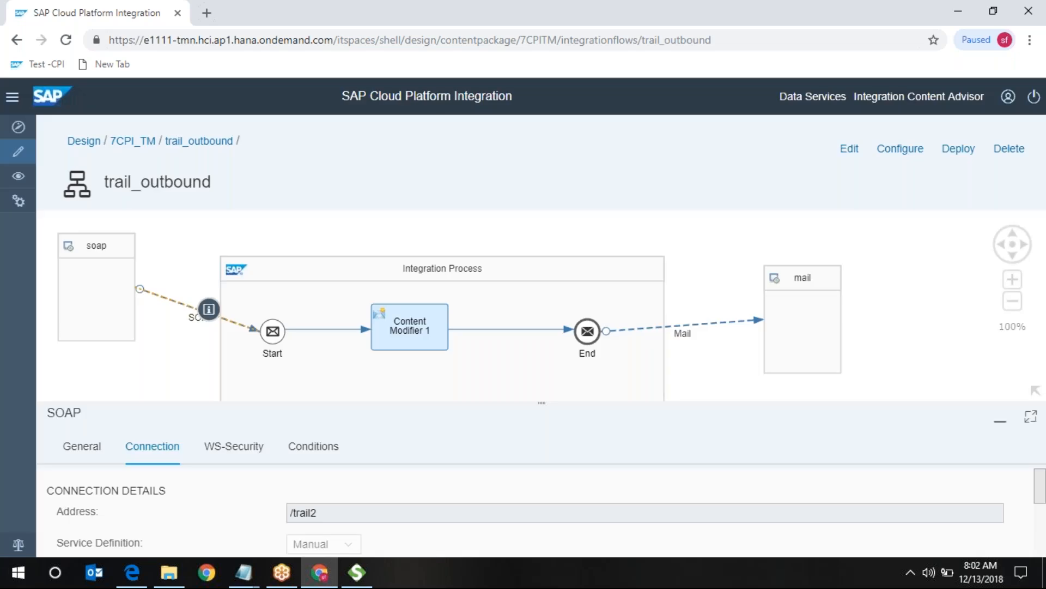
pyautogui.click(18, 180)
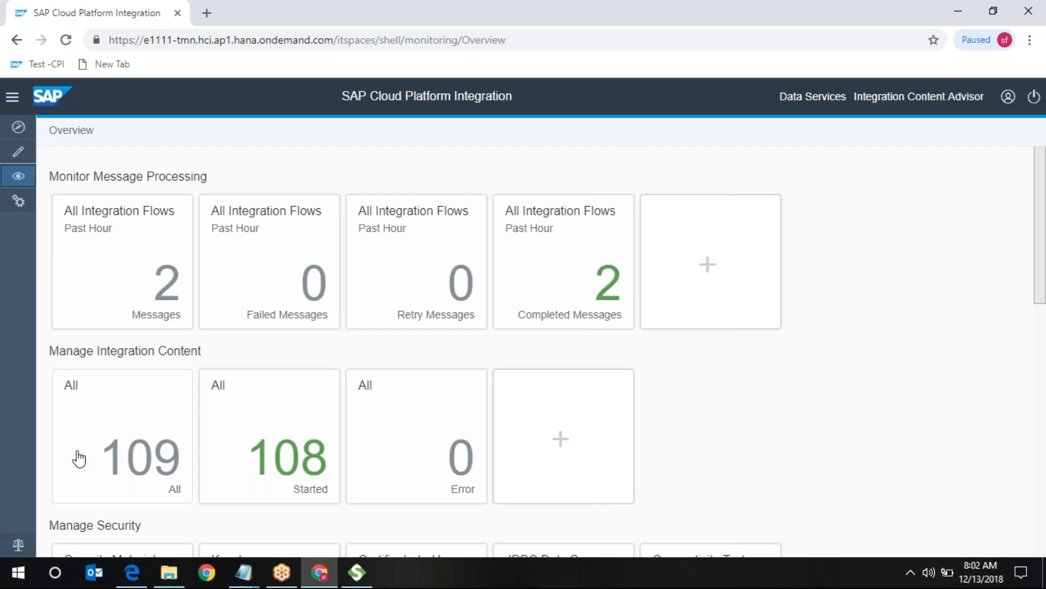
# - Select trail_outbound 1.0.3 under All integration content and refresh until its cxf/trail2 endpoint appears
pyautogui.click(77, 455)
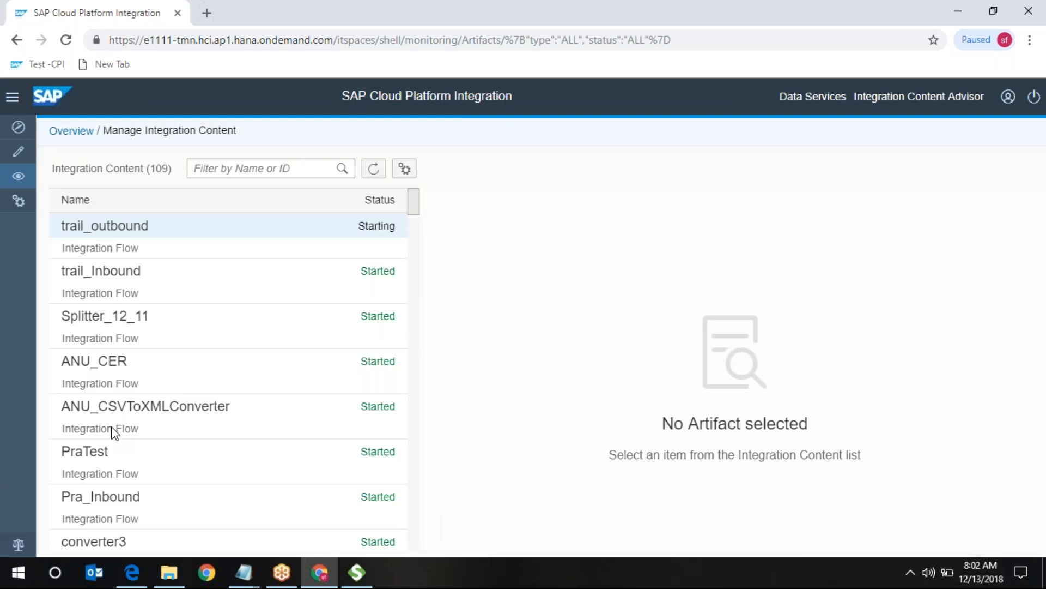
pyautogui.click(376, 240)
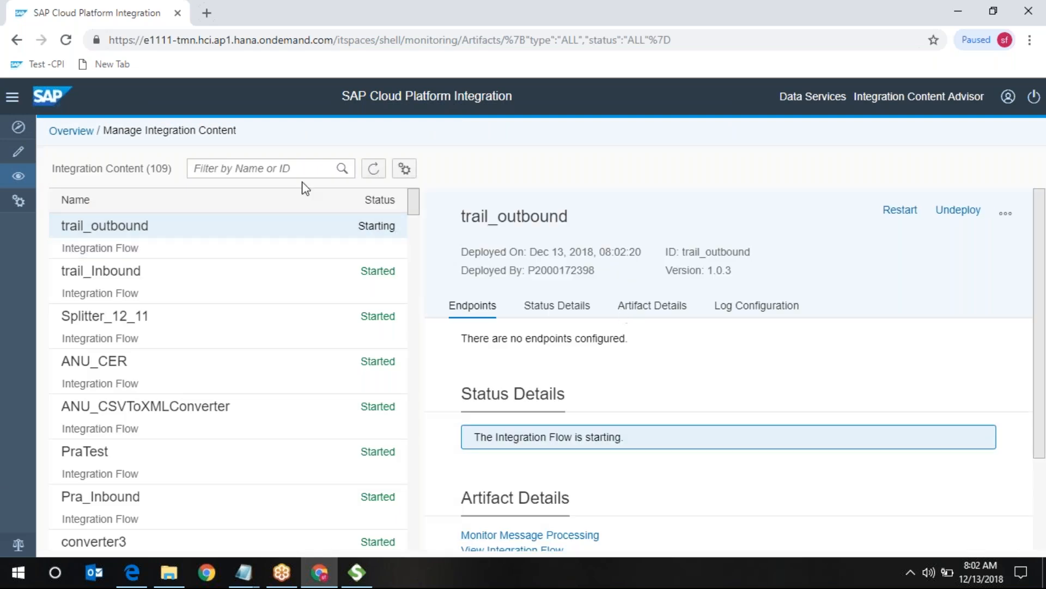
pyautogui.click(375, 170)
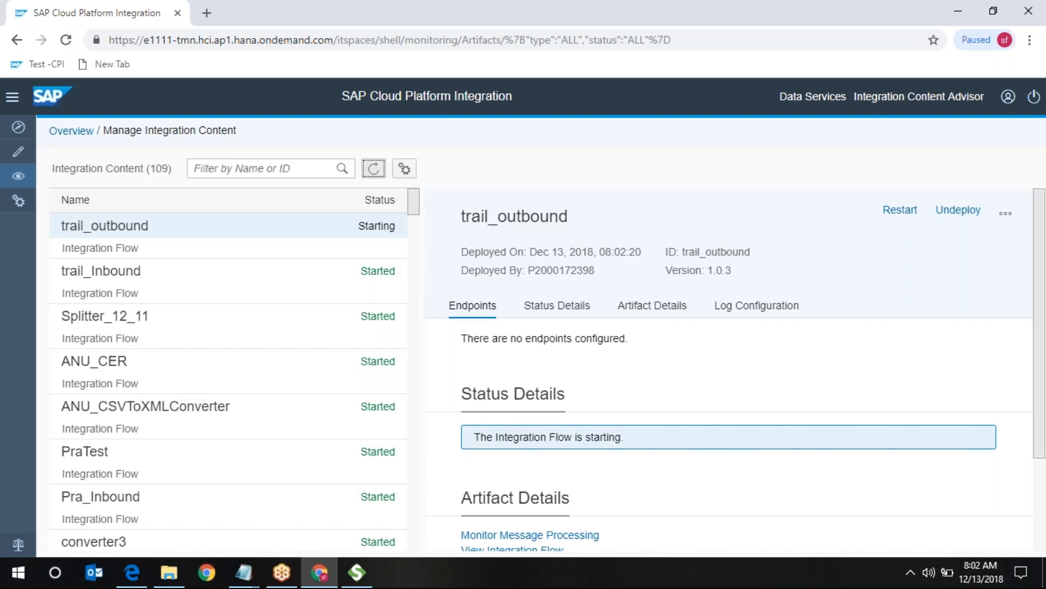
pyautogui.click(374, 168)
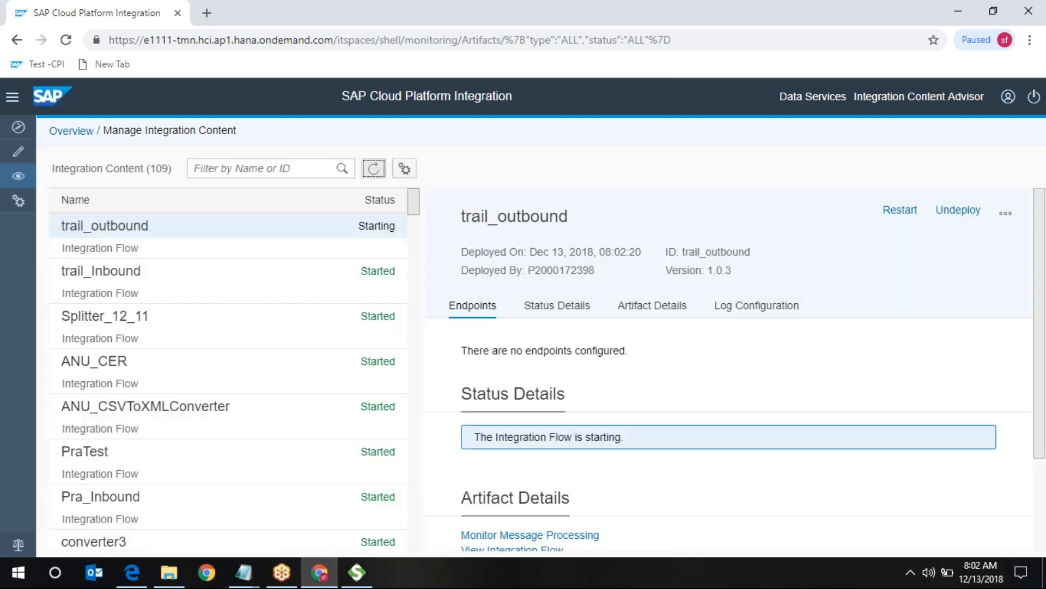
pyautogui.click(373, 169)
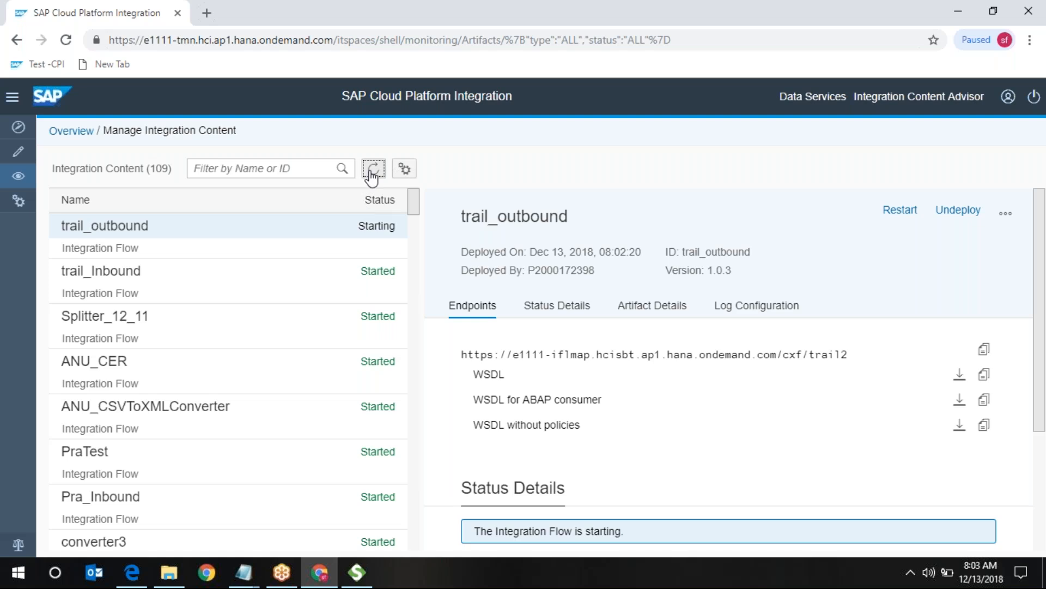
pyautogui.click(373, 170)
# - Copy trail_outbound's /cxf/trail2 endpoint URL for use in SoapUI
pyautogui.moveTo(500, 355); pyautogui.dragTo(571, 357)
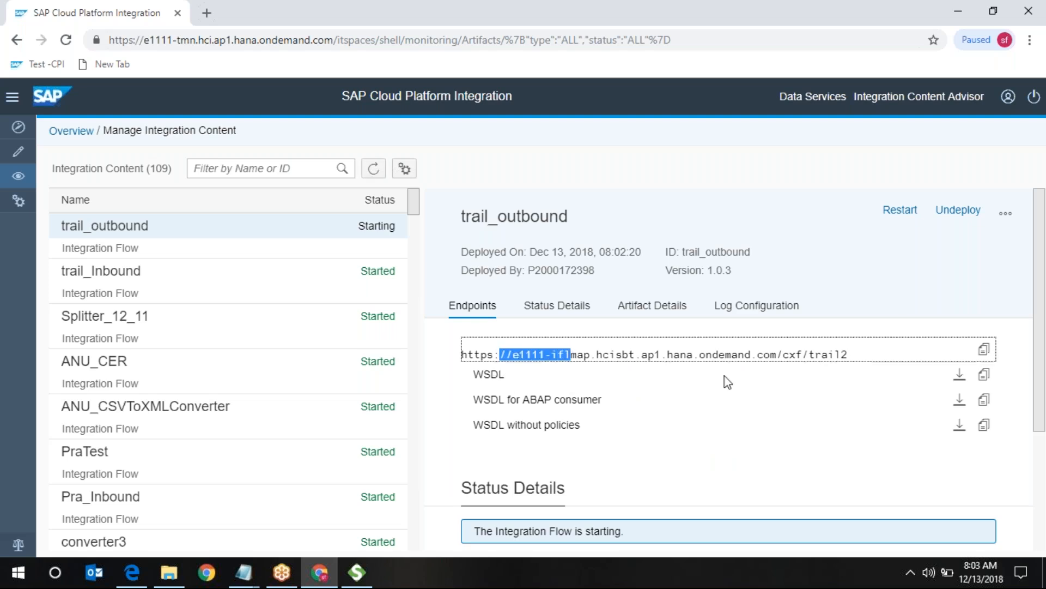
pyautogui.click(987, 351)
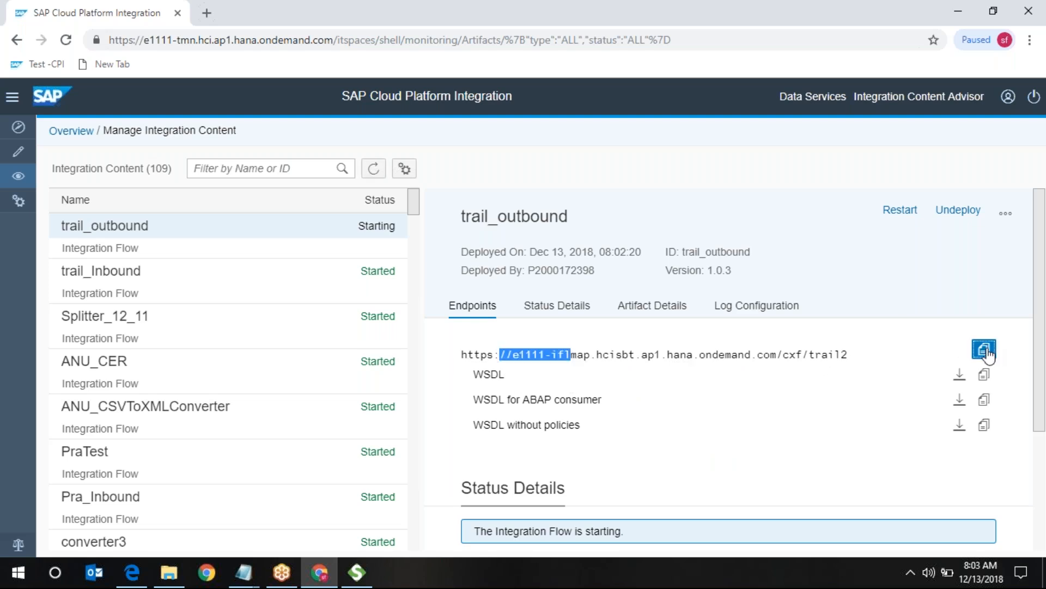
pyautogui.click(358, 581)
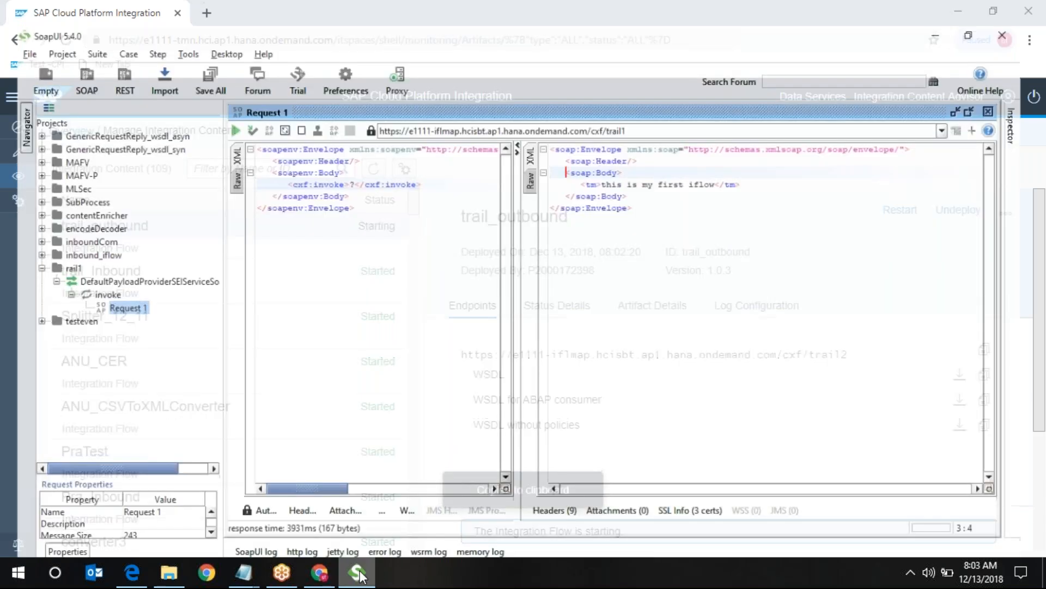
# - Add the copied /cxf/trail2 URL as a new endpoint for Request 1 in SoapUI
pyautogui.click(539, 107)
pyautogui.click(536, 160)
pyautogui.press('BackSpace')
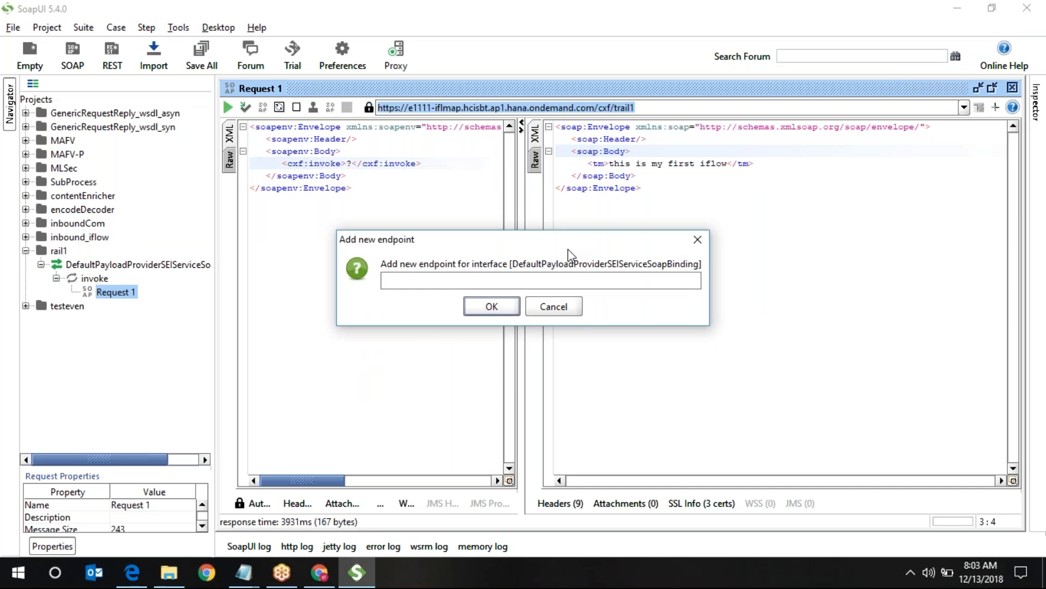
pyautogui.hotkey('ctrl', 'v')
pyautogui.press('Return')
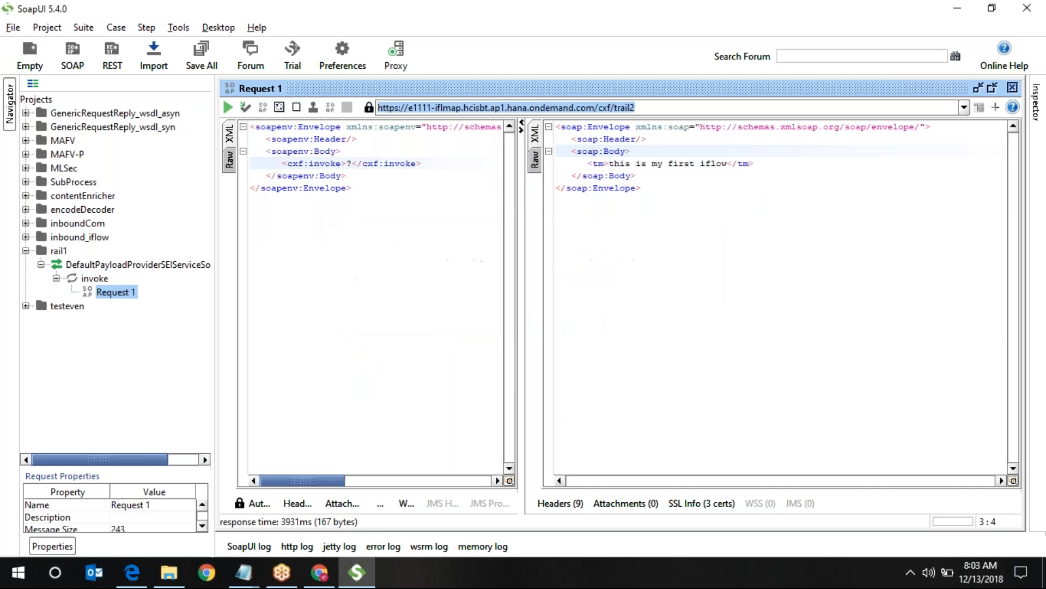
# - Recheck trail_outbound's deployment status, then send Request 1 to the /cxf/trail2 endpoint
pyautogui.click(957, 14)
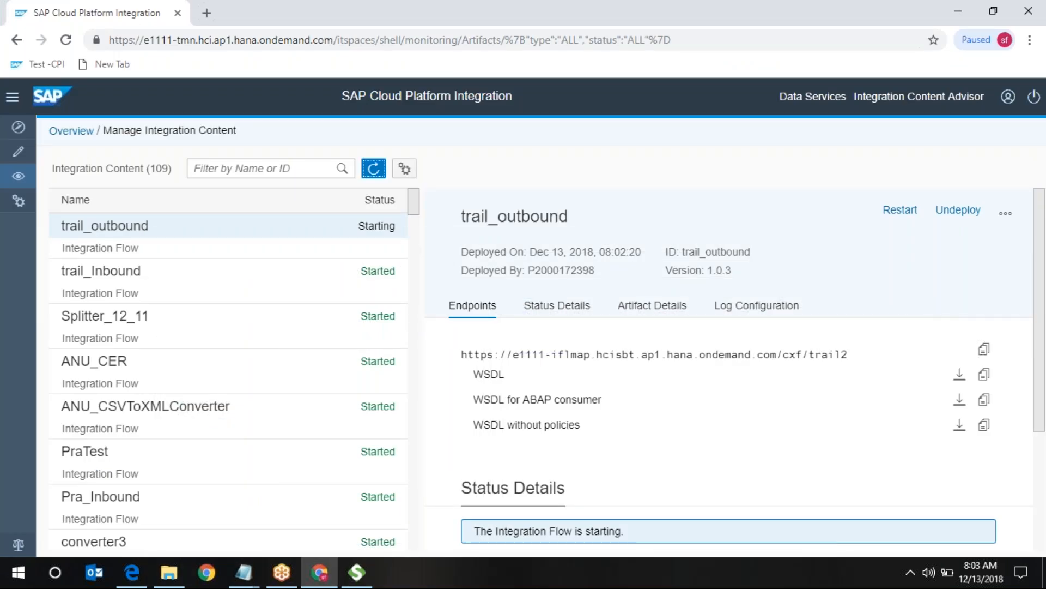
pyautogui.click(373, 168)
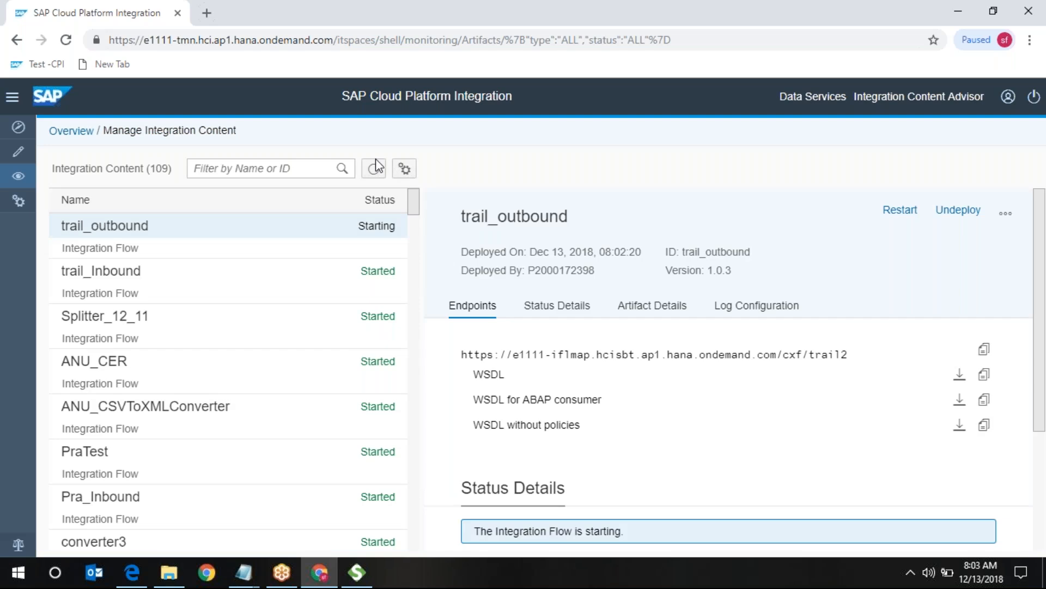
pyautogui.click(374, 170)
pyautogui.click(357, 573)
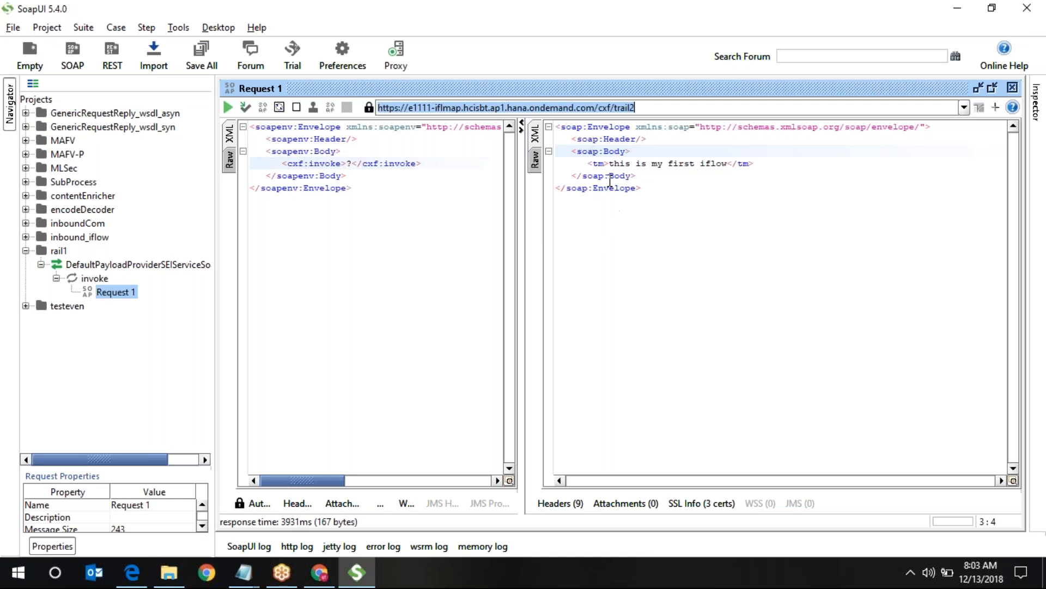
pyautogui.click(229, 108)
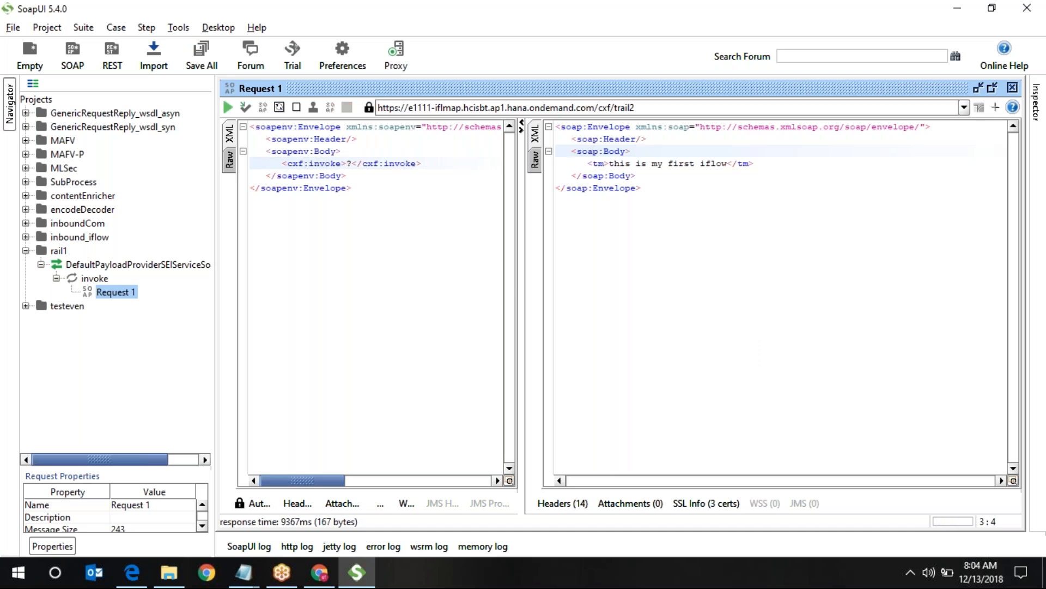
pyautogui.click(959, 9)
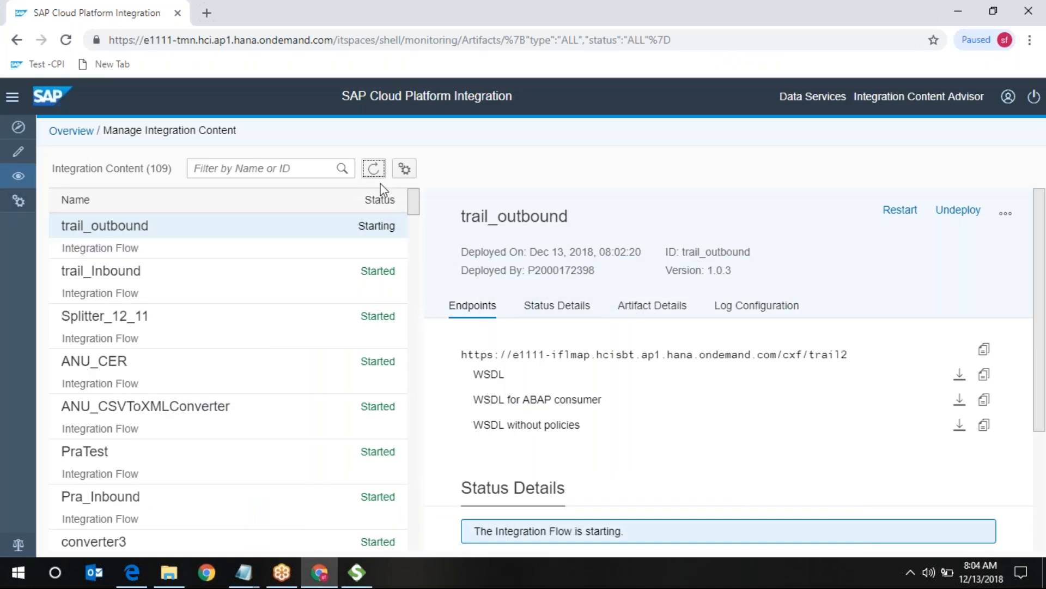
# - Confirm the past hour's trail_outbound message Completed in 6 sec 577 ms, then open a new browser tab
pyautogui.click(373, 169)
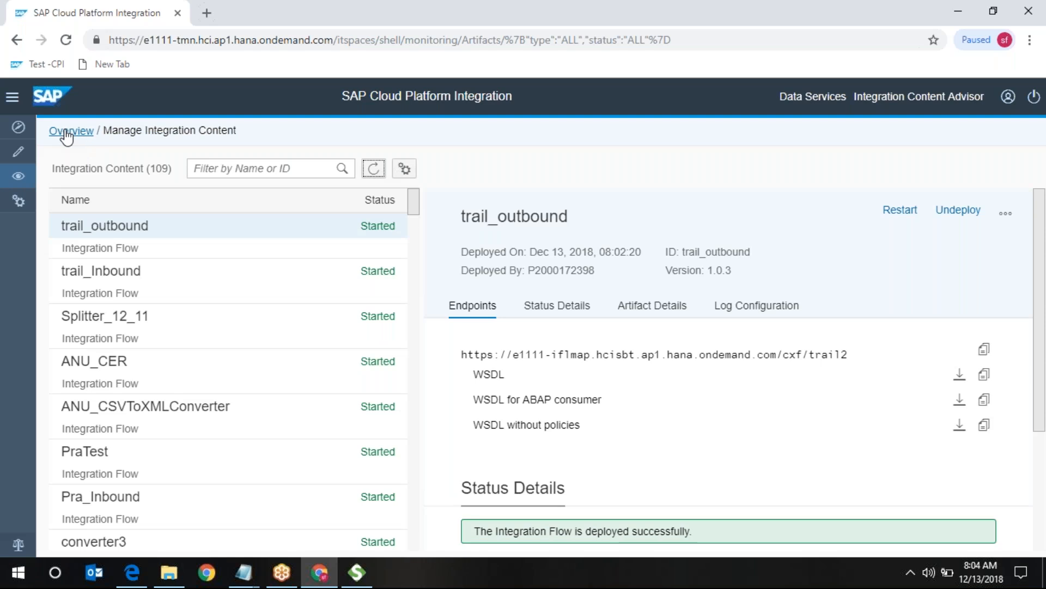
pyautogui.click(66, 132)
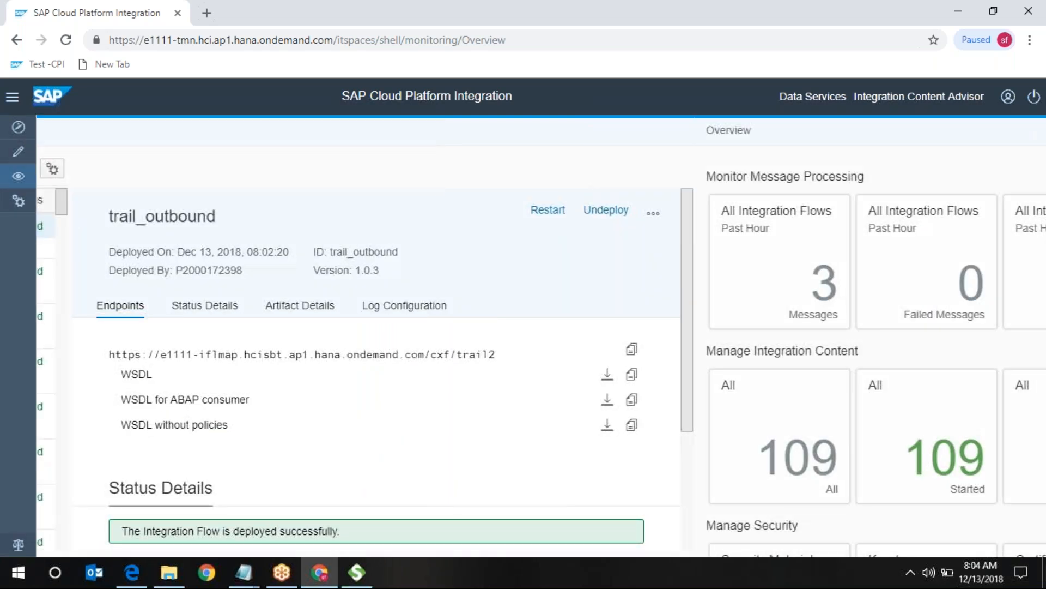
pyautogui.click(117, 235)
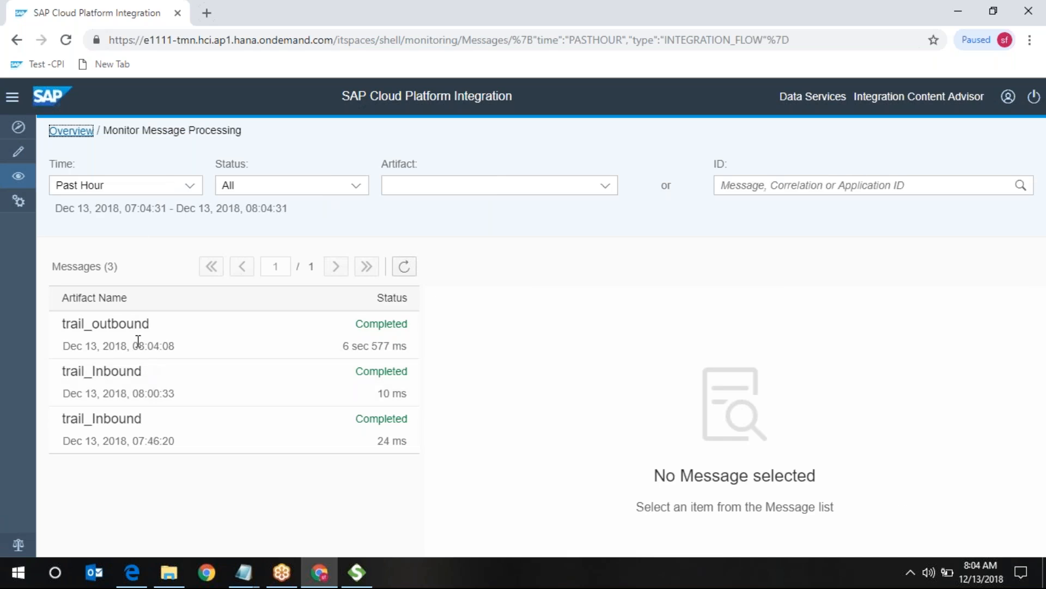
pyautogui.click(372, 342)
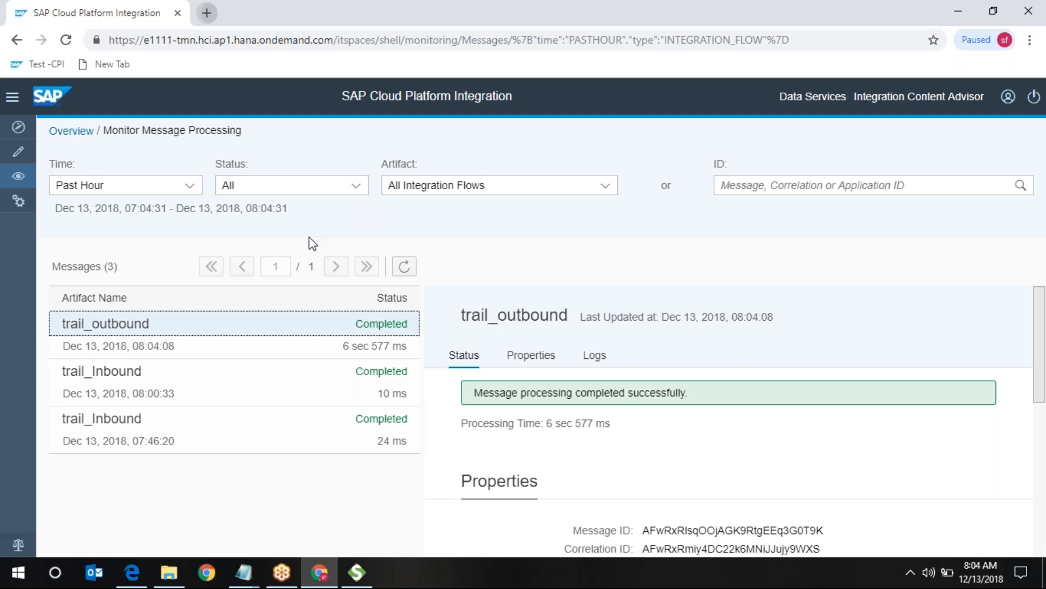
pyautogui.hotkey('ctrl', 't')
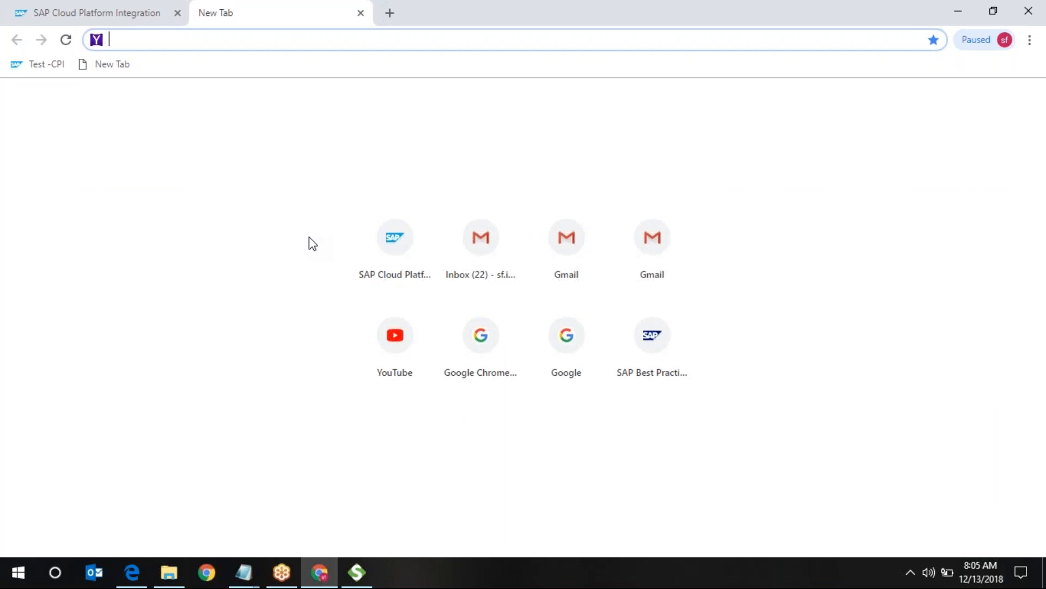
# - Open Gmail from the new-tab shortcuts and go to its Google sign-in page
pyautogui.click(645, 242)
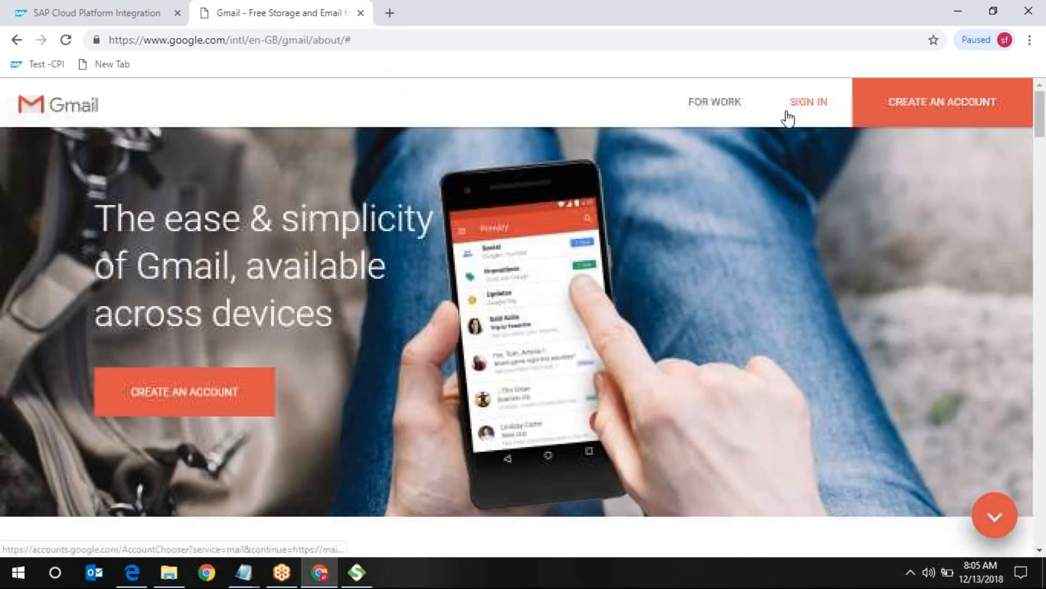
pyautogui.click(794, 115)
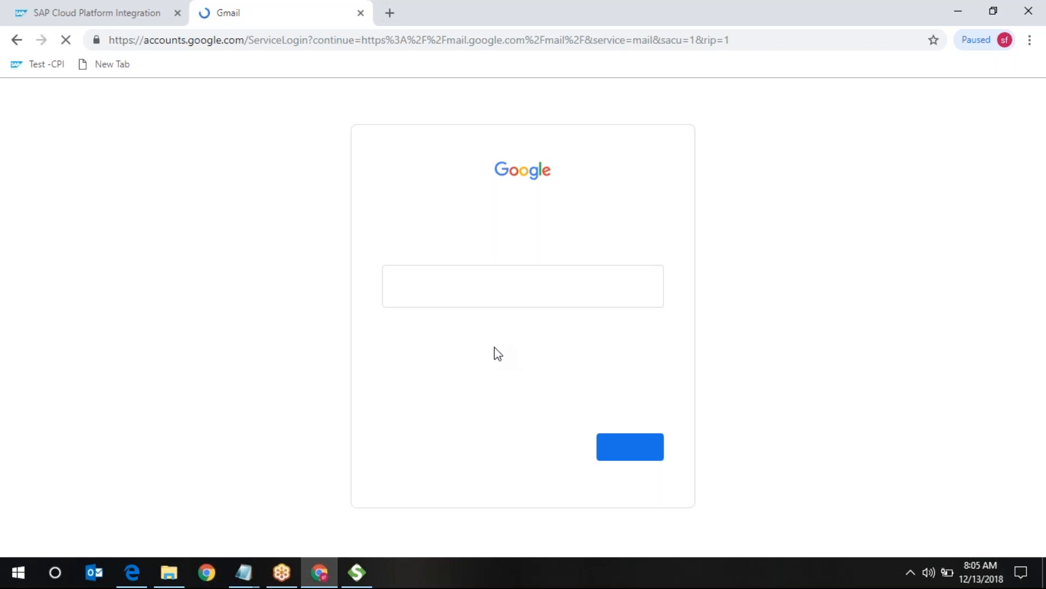
# - Sign in to Gmail with the account email pasted from Notepad and the account password
pyautogui.click(476, 290)
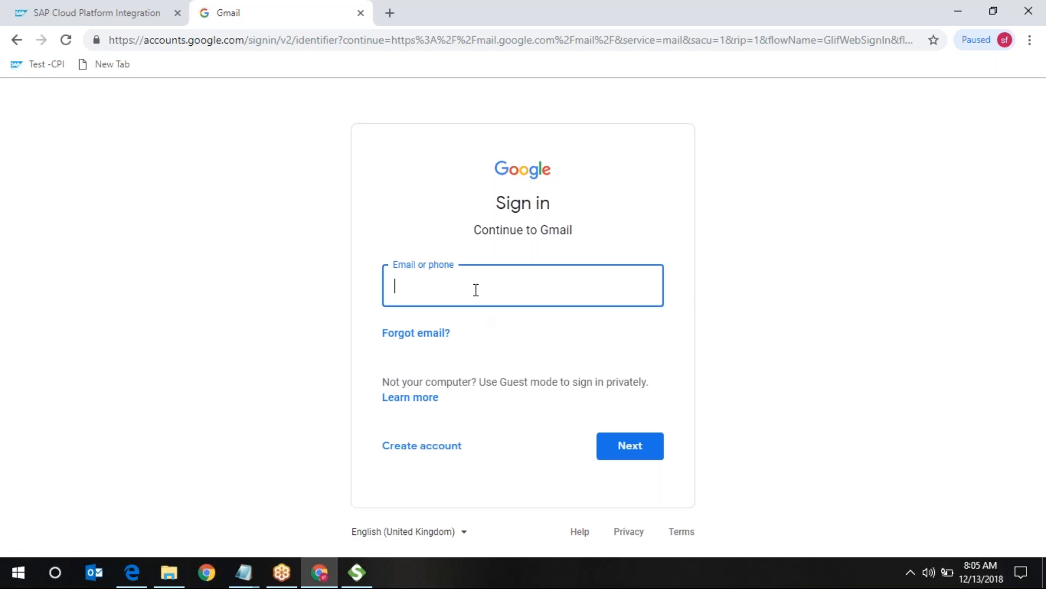
pyautogui.click(247, 575)
pyautogui.click(325, 515)
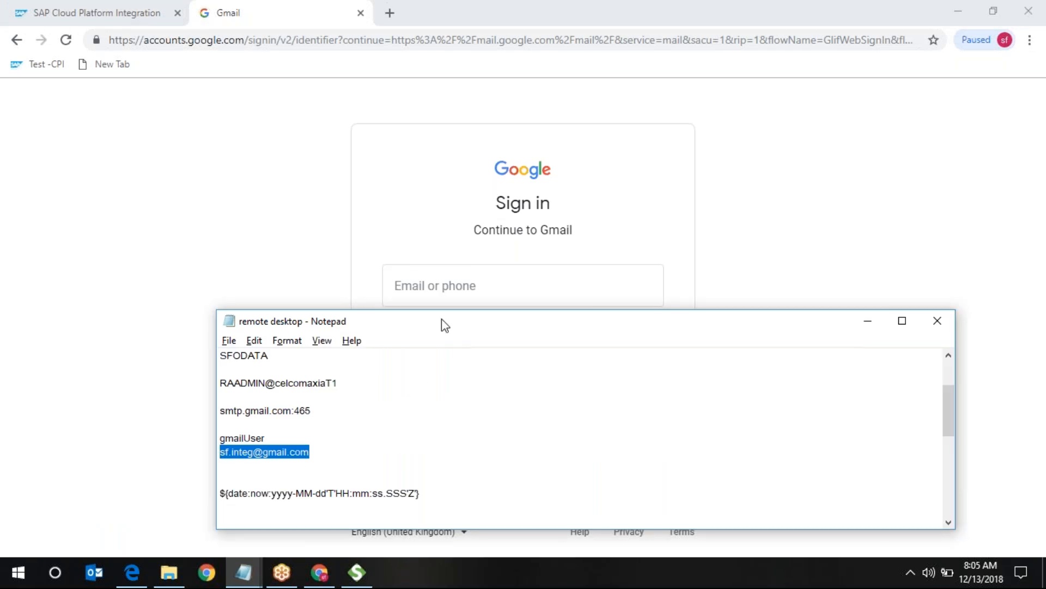
pyautogui.click(447, 294)
pyautogui.hotkey('ctrl', 'v')
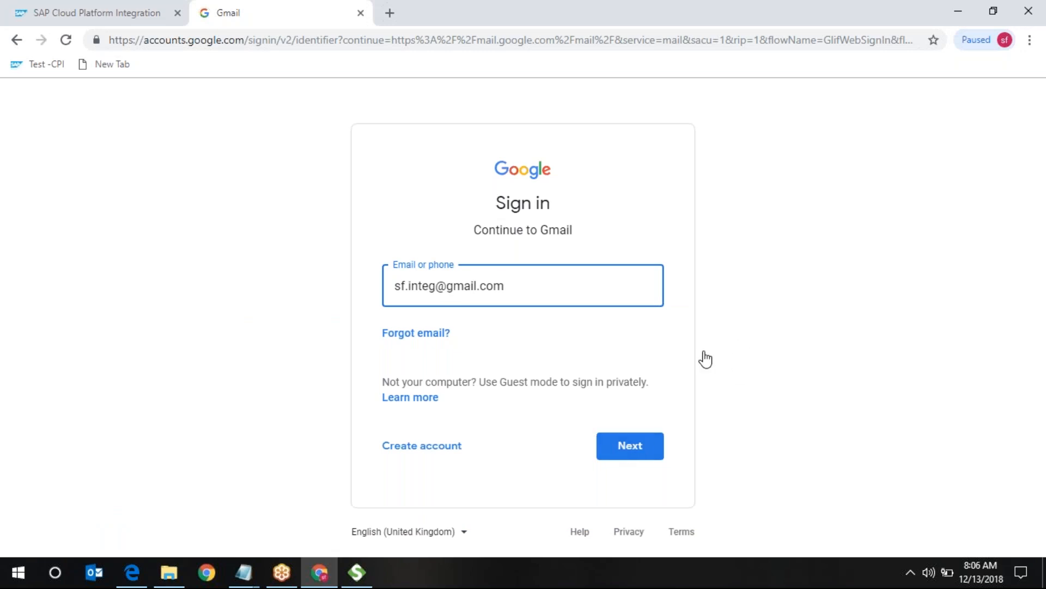
pyautogui.press('Return')
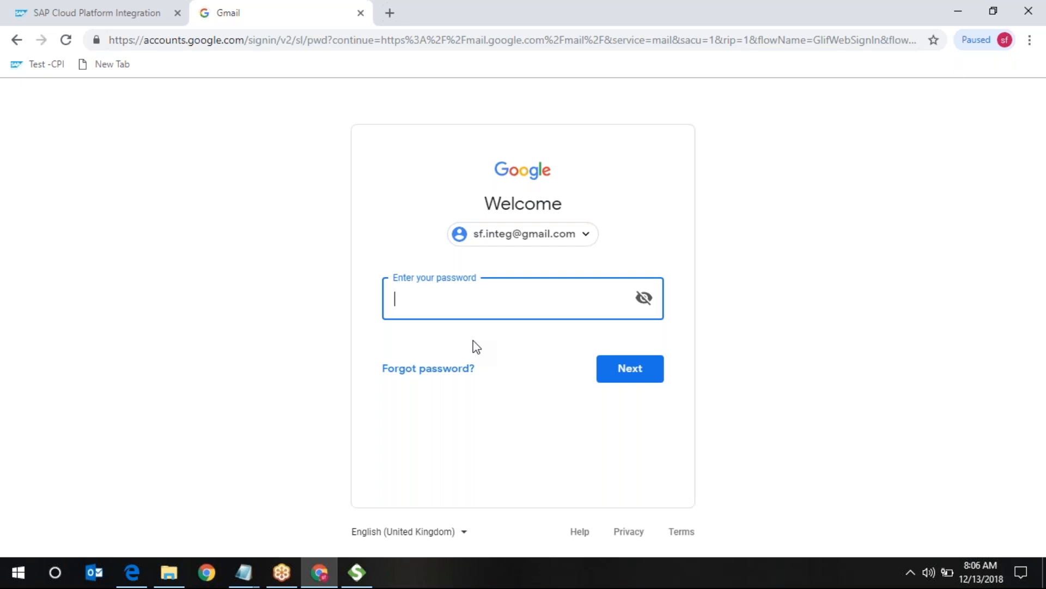
pyautogui.write('••••')
pyautogui.write('••••••')
pyautogui.click(638, 375)
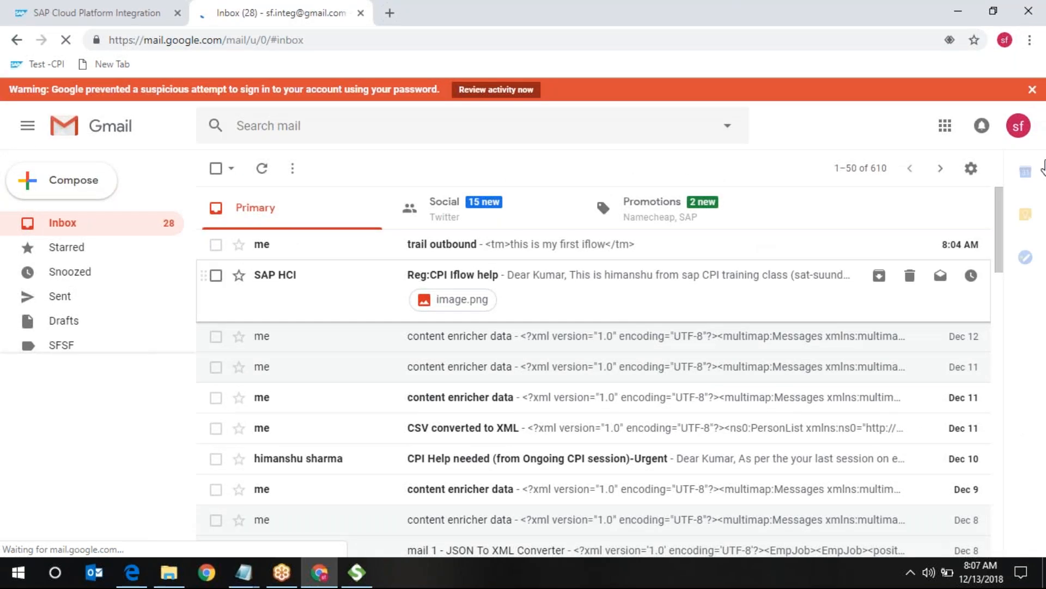
# - Open the 'trail outbound' email and verify its body reads '<tm>this is my first iflow</tm>'
pyautogui.click(1032, 90)
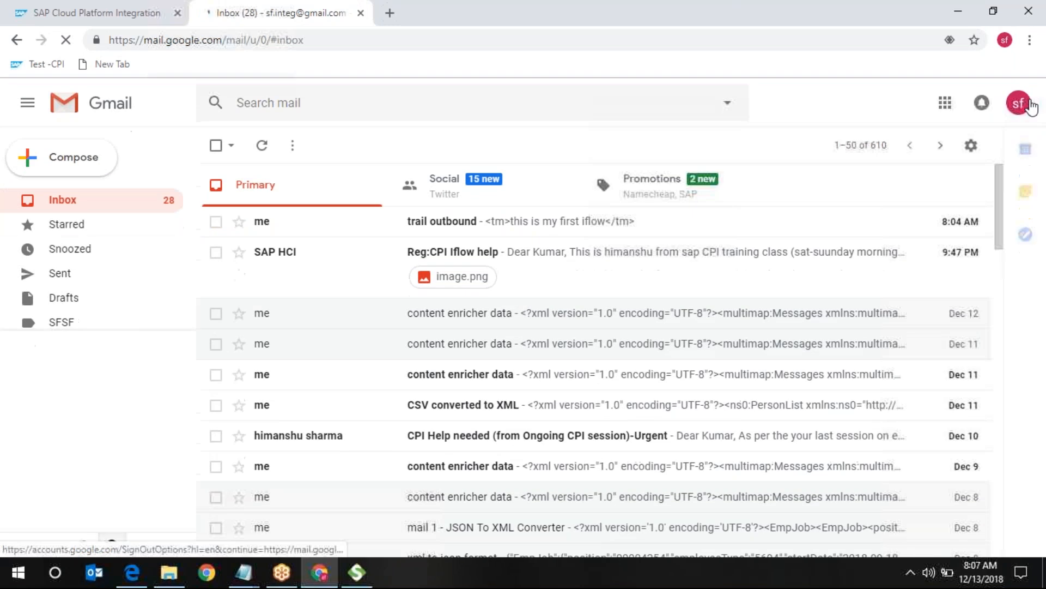
pyautogui.click(479, 229)
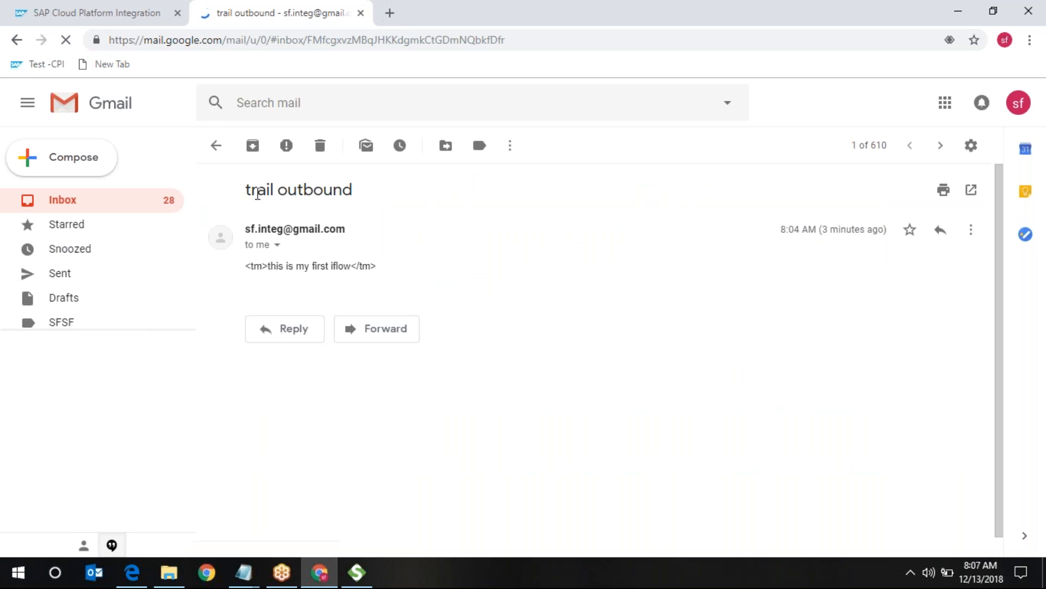
pyautogui.moveTo(252, 190); pyautogui.dragTo(353, 191)
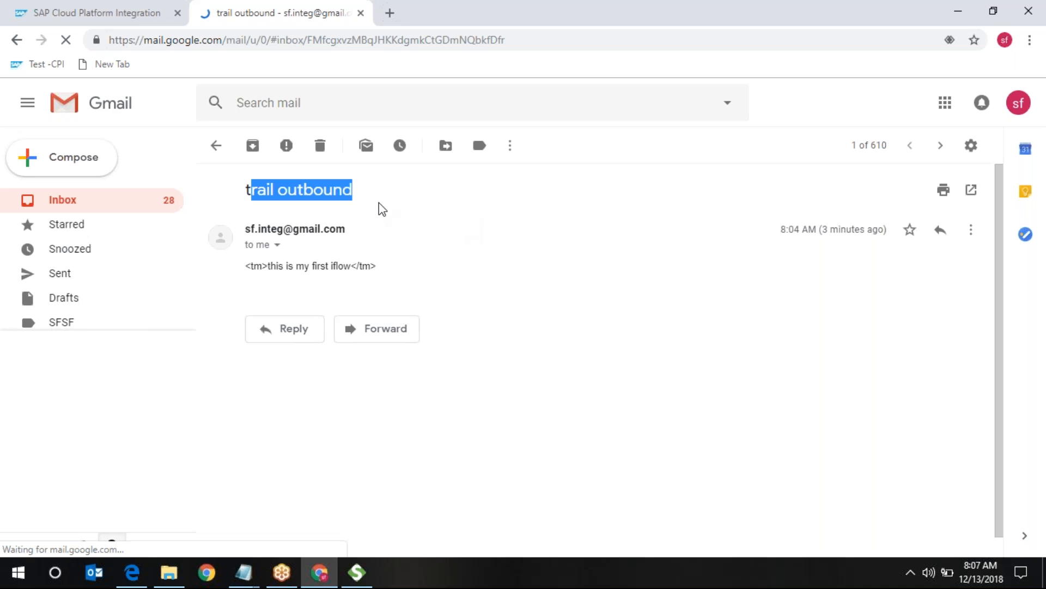
pyautogui.click(403, 248)
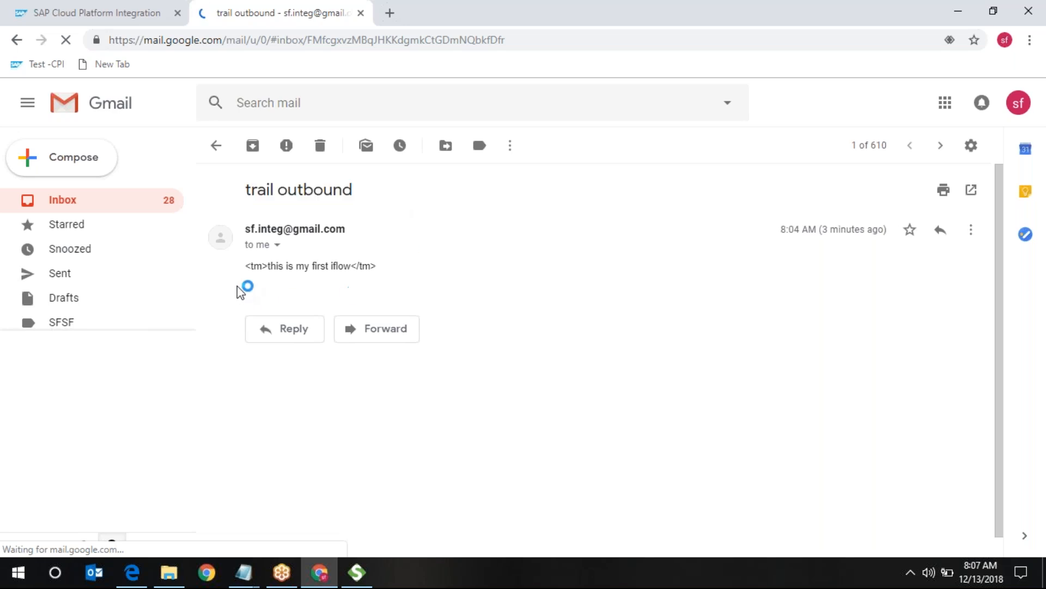
pyautogui.moveTo(254, 265); pyautogui.dragTo(444, 294)
pyautogui.click(440, 291)
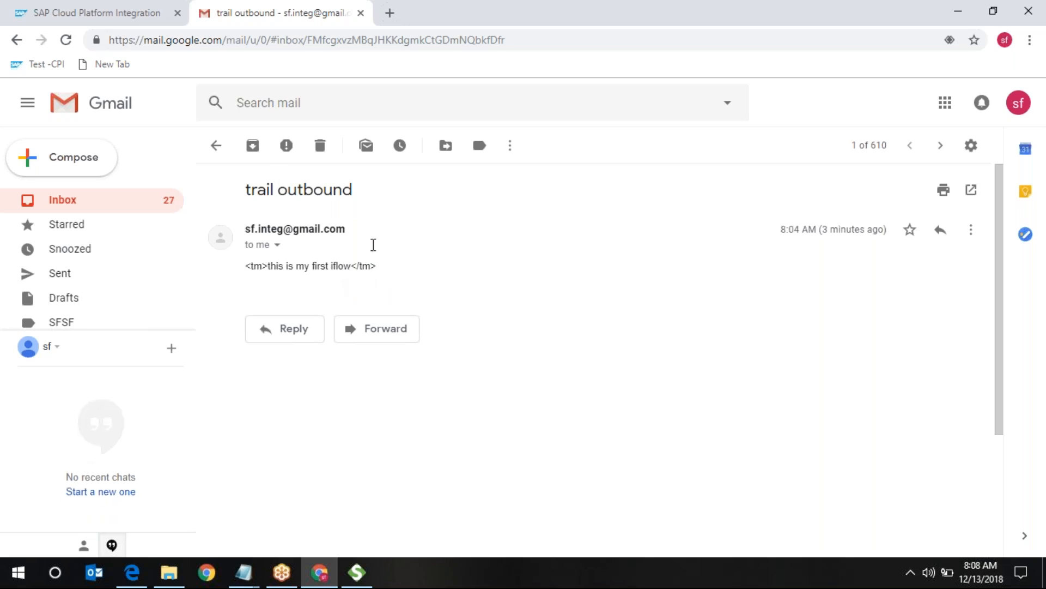
pyautogui.click(118, 16)
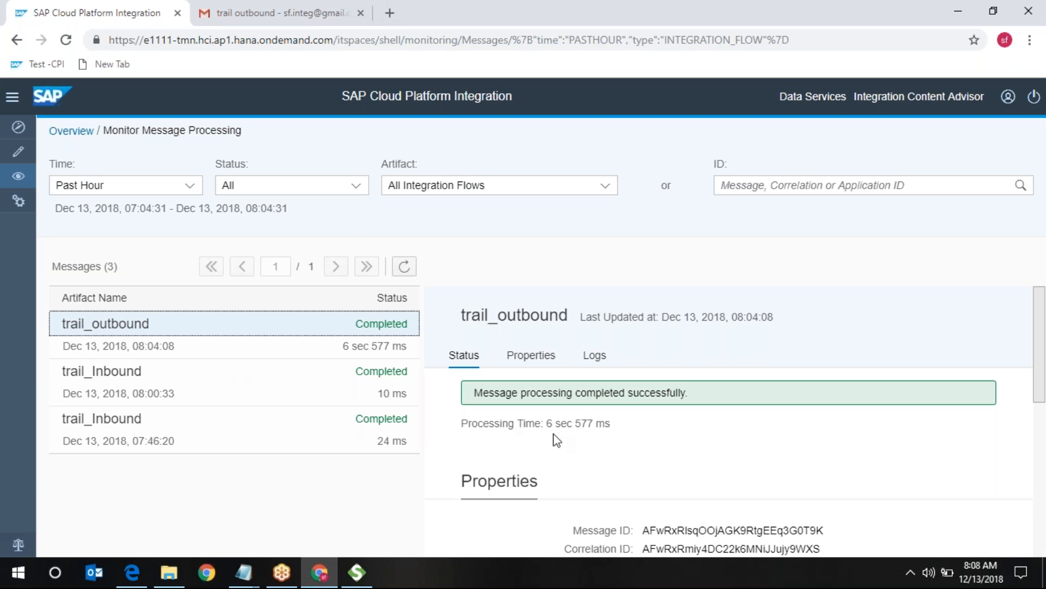
# - Review the message's Logs and Properties, then open trail_outbound 1.0.3 from 7CPI_TM's Artifacts
pyautogui.click(595, 362)
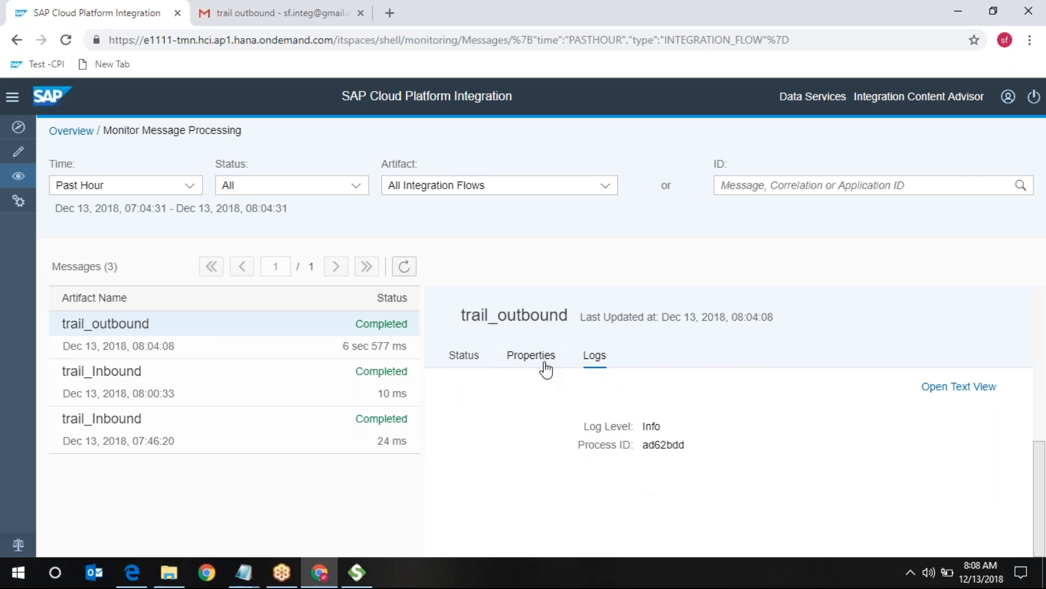
pyautogui.click(546, 366)
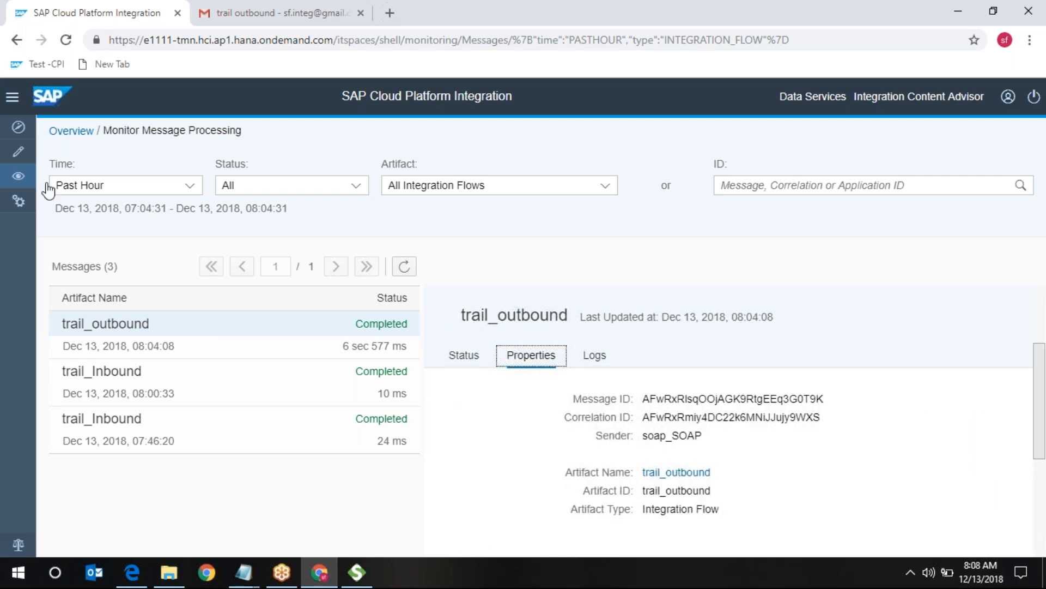
pyautogui.click(19, 153)
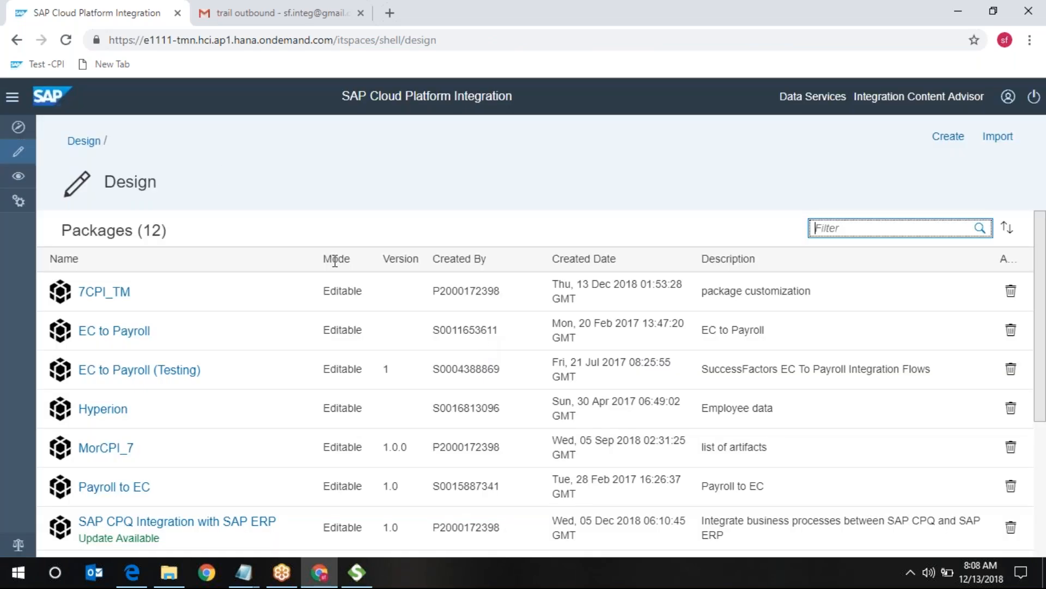
pyautogui.click(113, 294)
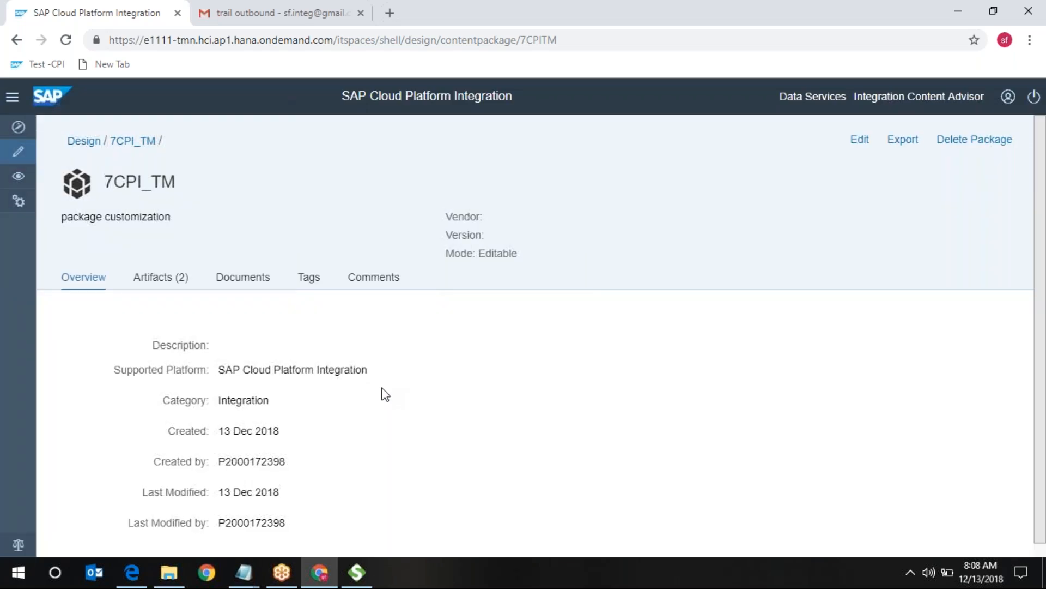
pyautogui.click(179, 283)
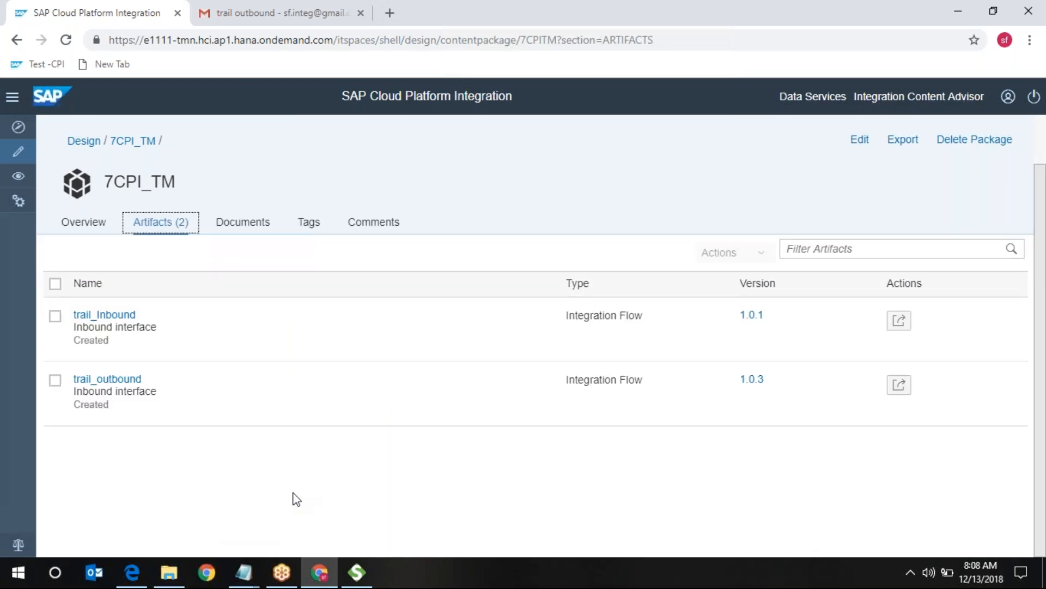
pyautogui.click(129, 382)
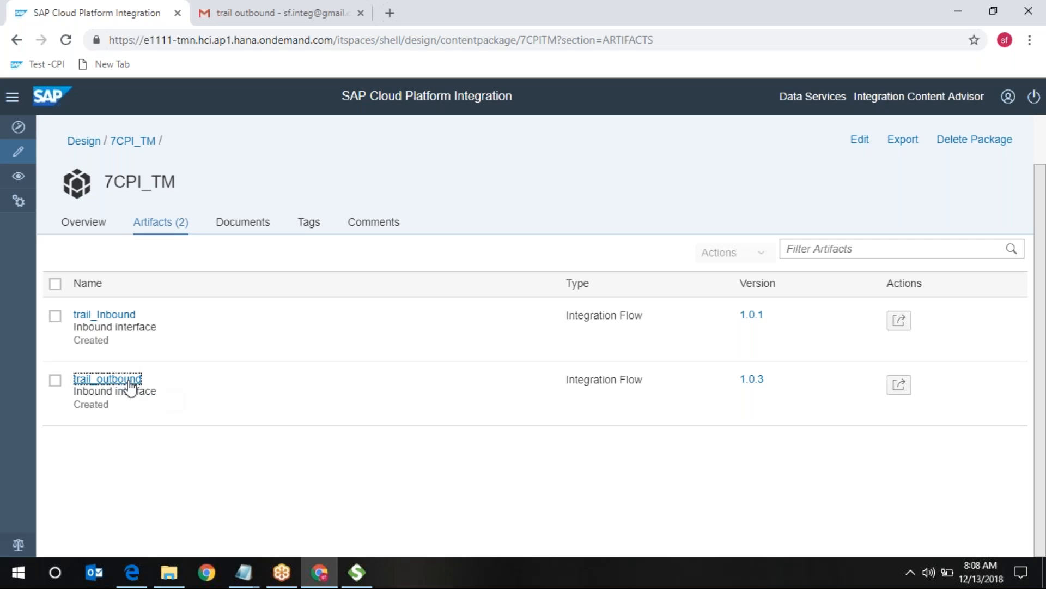
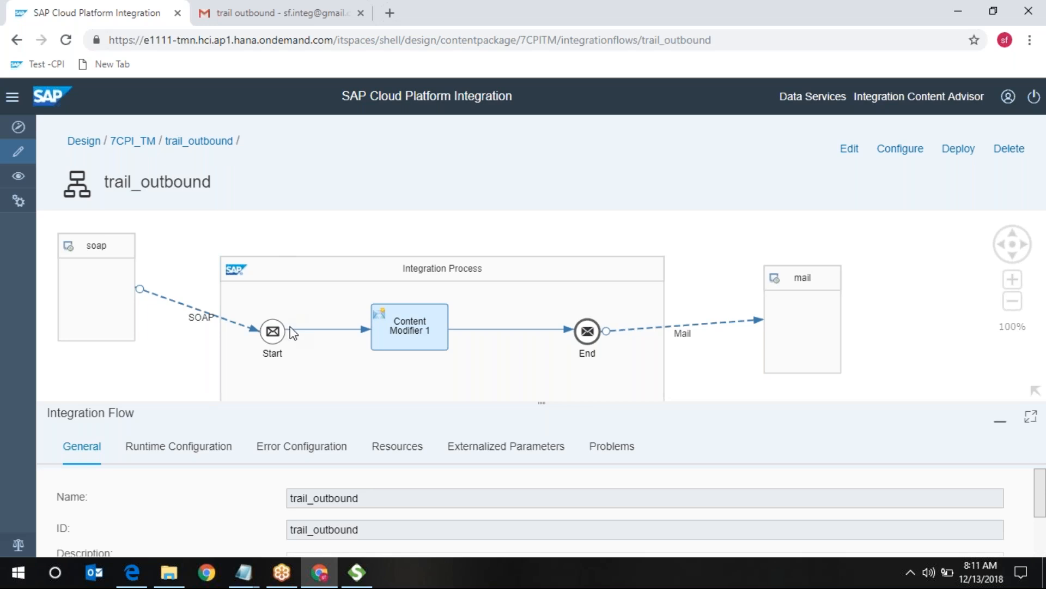
# - Show Content Modifier 1's message body and highlight its '<tm>this is my first iflow</tm>' text
pyautogui.click(415, 328)
pyautogui.click(389, 446)
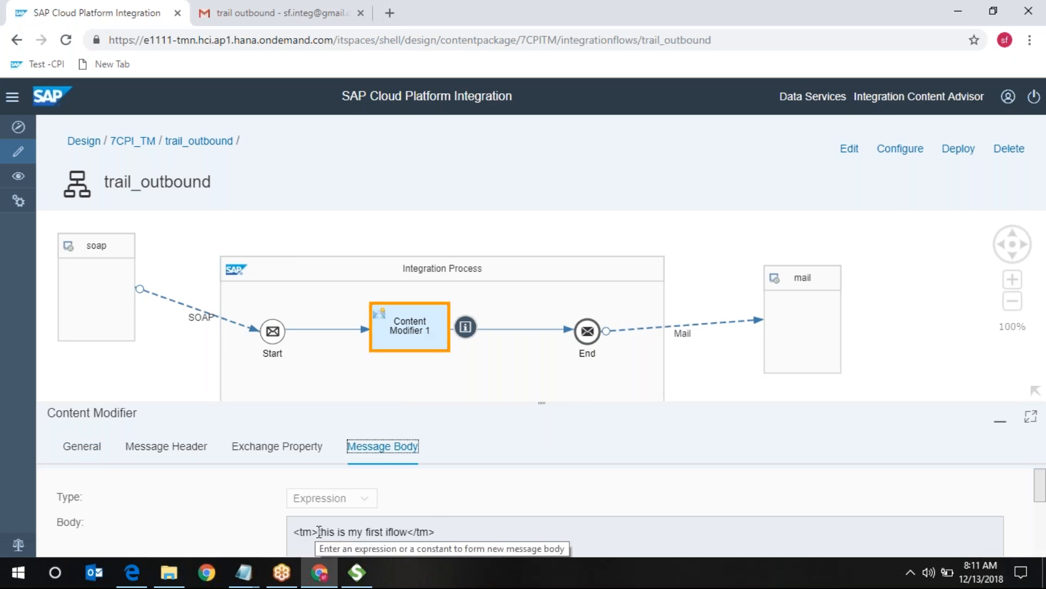
pyautogui.click(320, 532)
pyautogui.moveTo(320, 532); pyautogui.dragTo(389, 532)
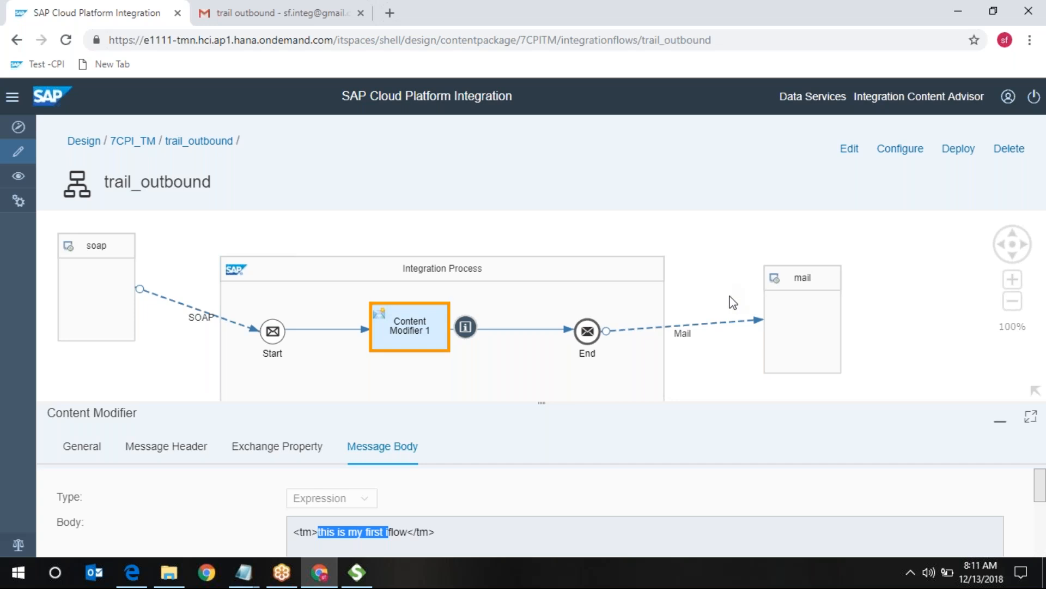
# - Review the Mail adapter's connection: smtp.gmail.com:465, SMTPS protection, 30000 ms timeout, in a maximized panel
pyautogui.click(709, 330)
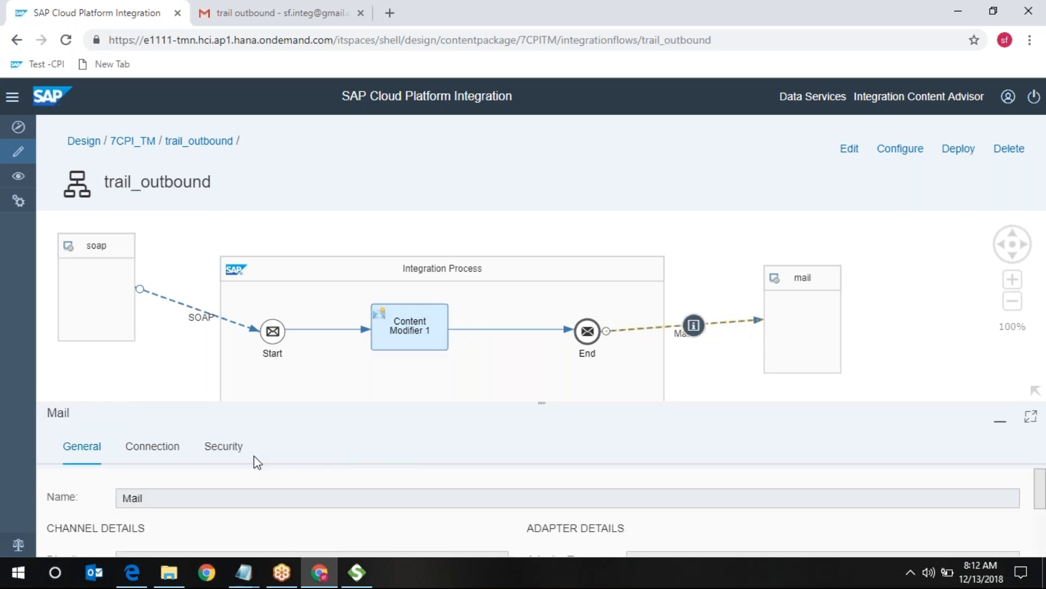
pyautogui.click(168, 448)
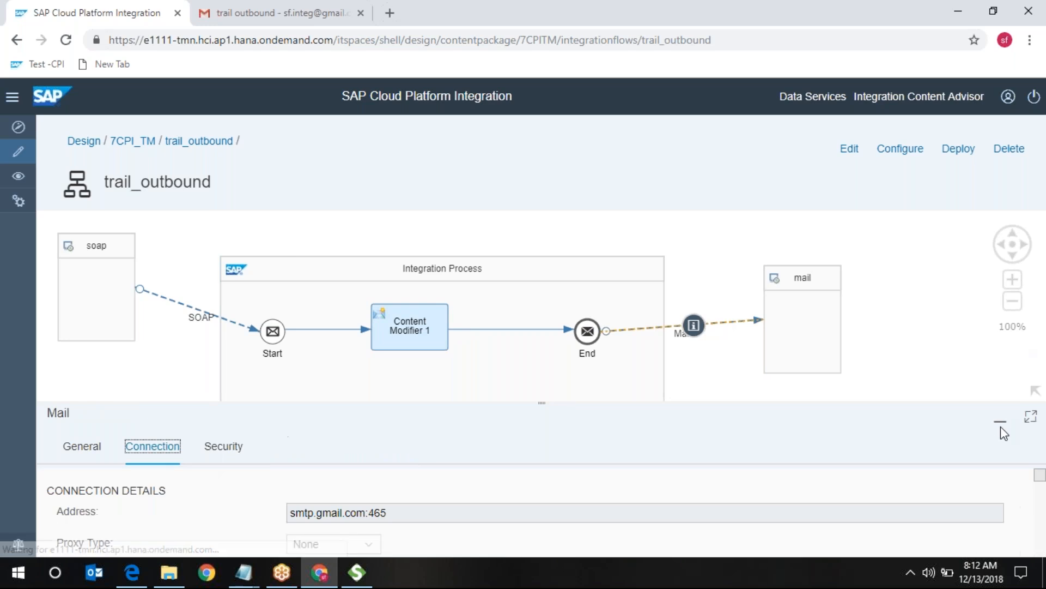
pyautogui.click(1030, 420)
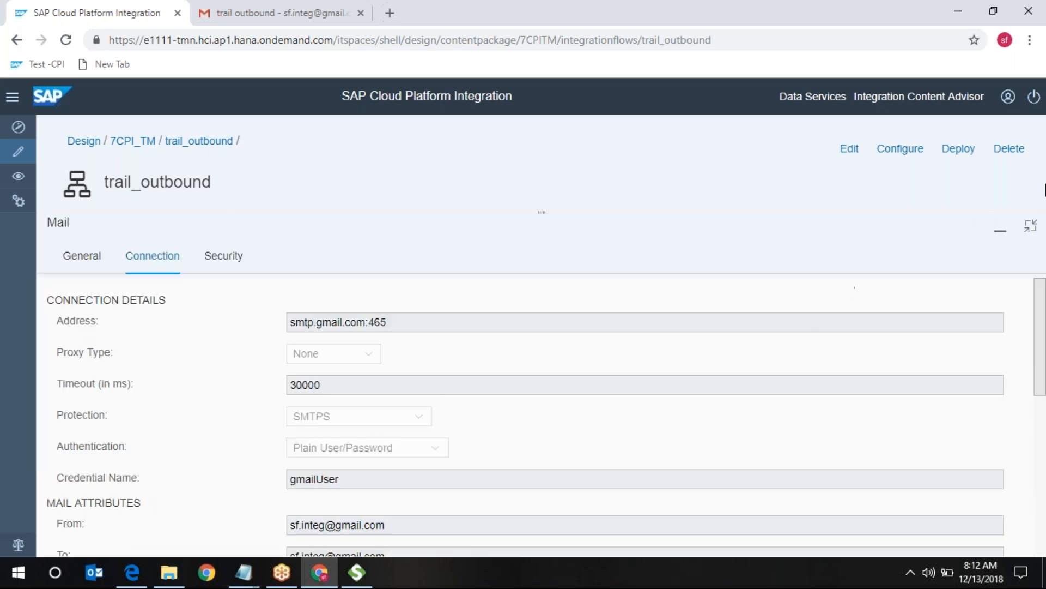
pyautogui.click(1031, 225)
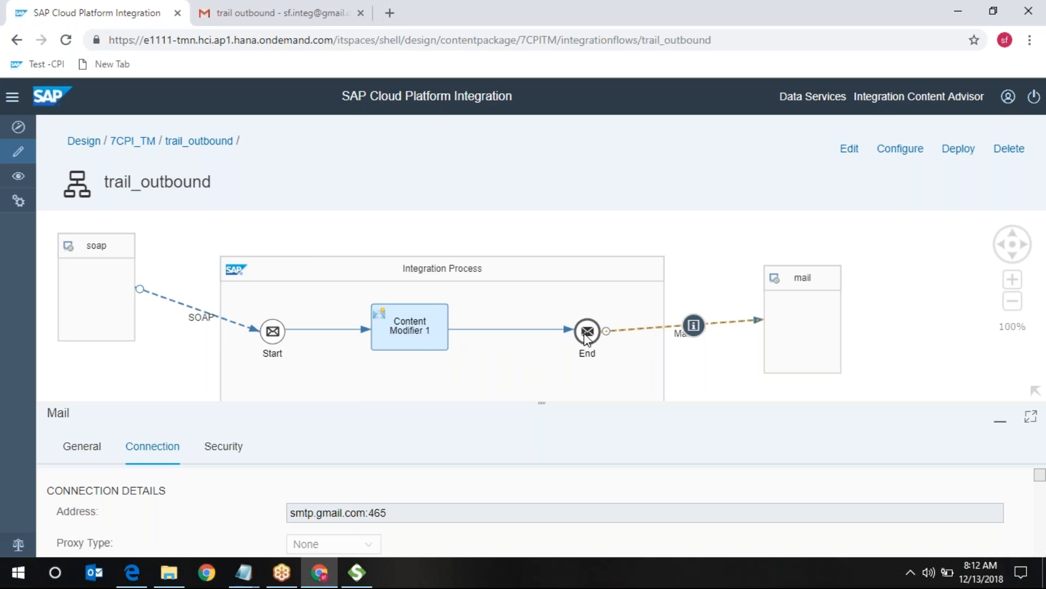
# - Bring back Content Modifier 1's General properties, showing its name Content Modifier 1
pyautogui.click(401, 322)
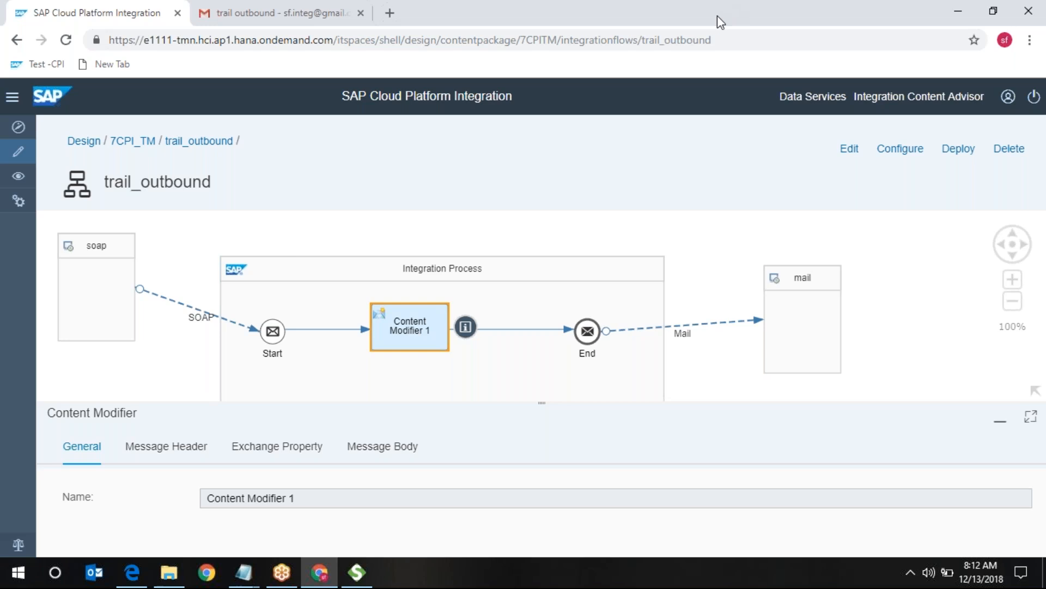
pyautogui.click(750, 23)
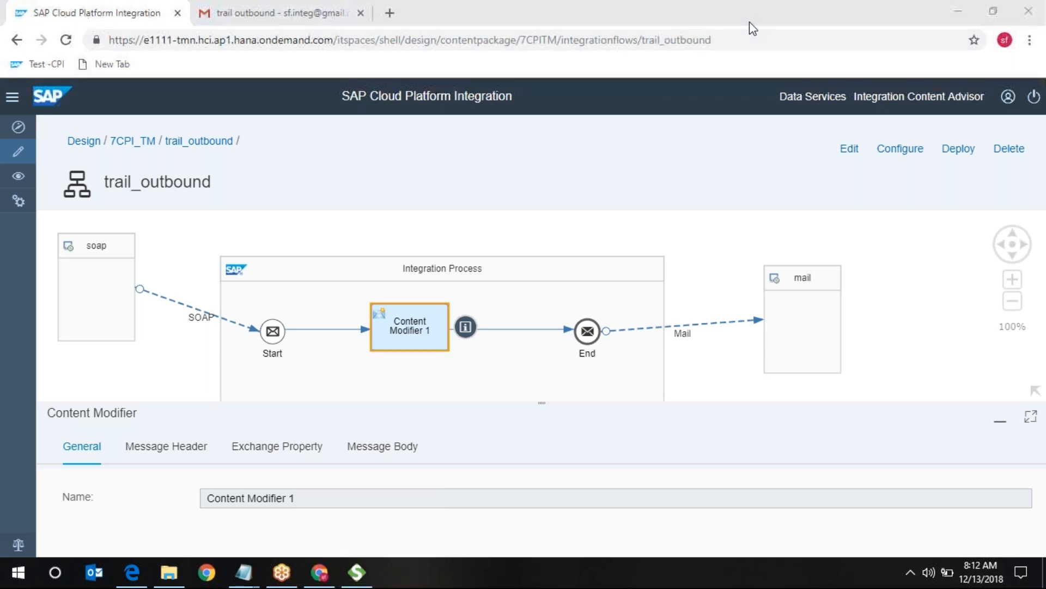